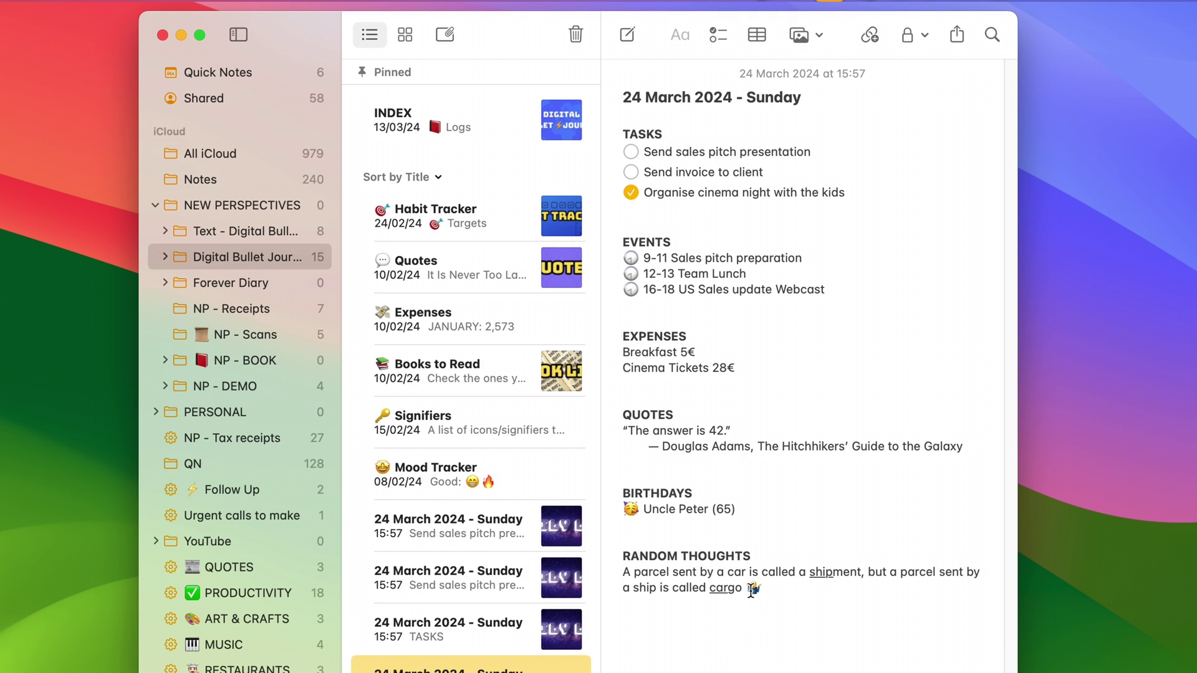
- Review the section headings of the plain-text daily note, from TASKS and EVENTS through RANDOM THOUGHTS
click(681, 134)
drag(701, 257, 591, 246)
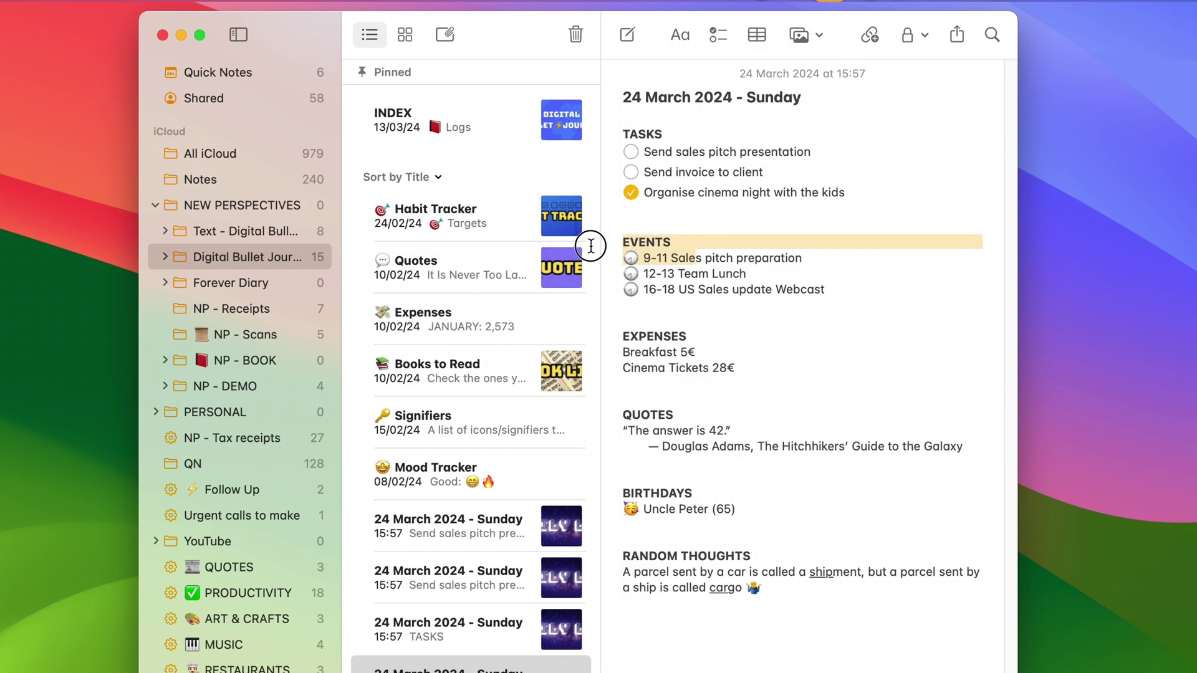
double_click(642, 338)
double_click(634, 410)
double_click(660, 493)
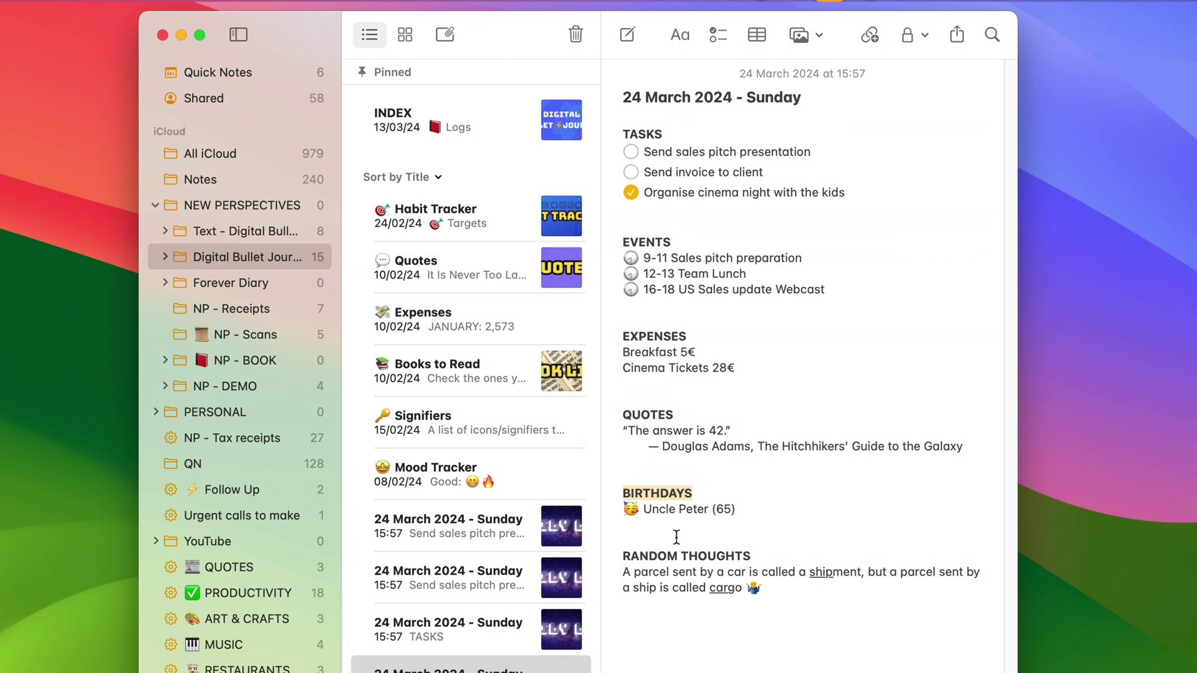
double_click(663, 555)
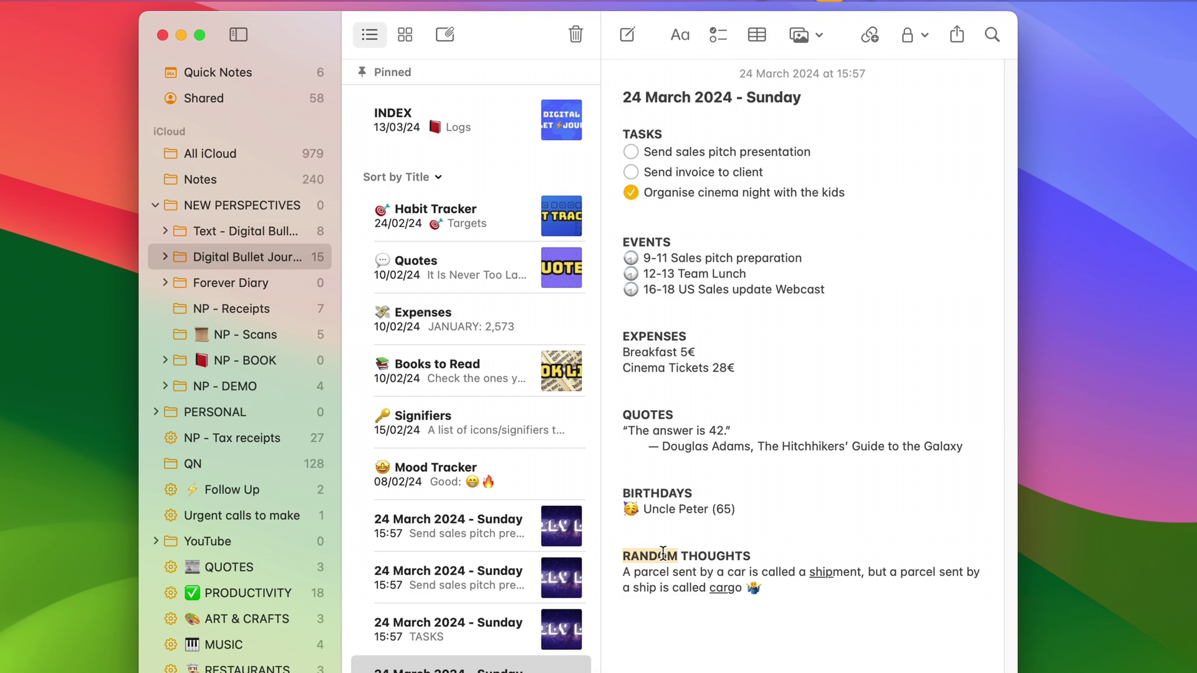
click(723, 651)
- Compare the four versions of the 24 March 2024 - Sunday note, from plain text to graphic section banners
click(513, 648)
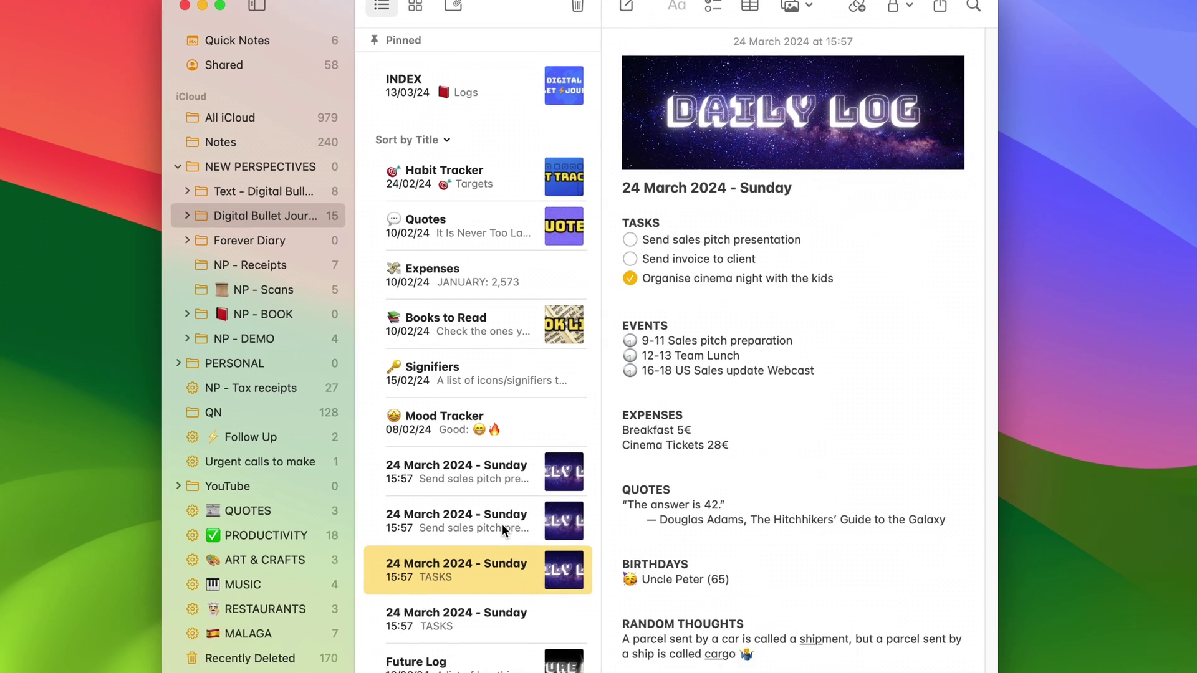
click(496, 581)
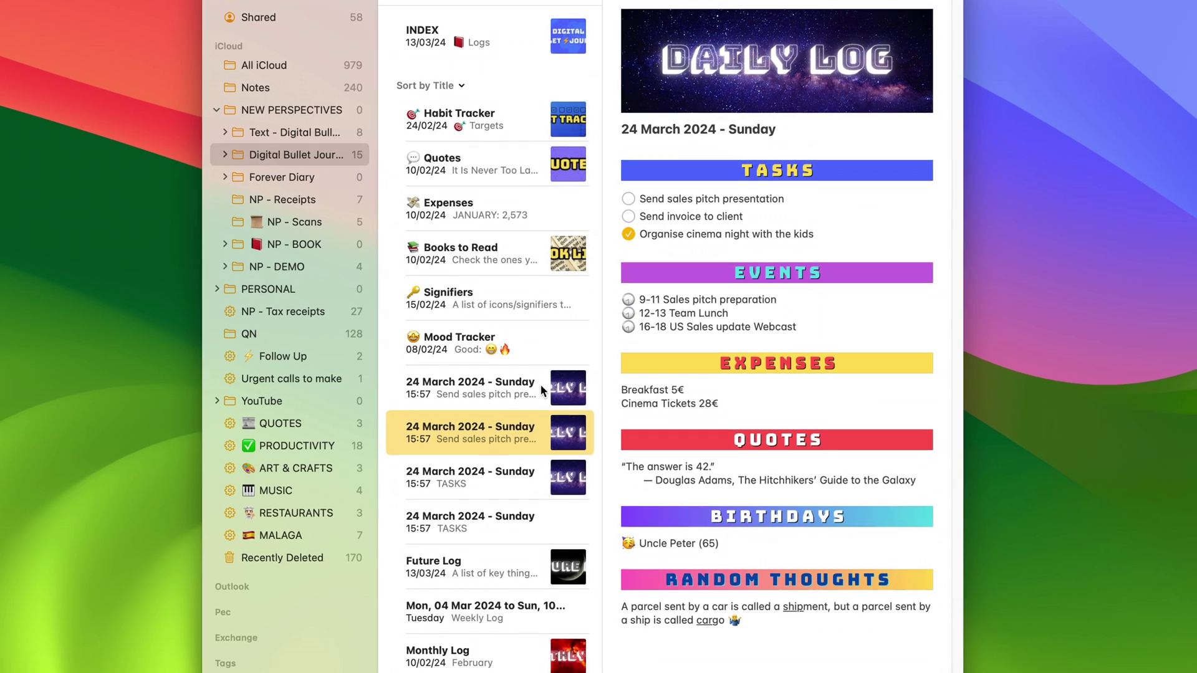
click(540, 388)
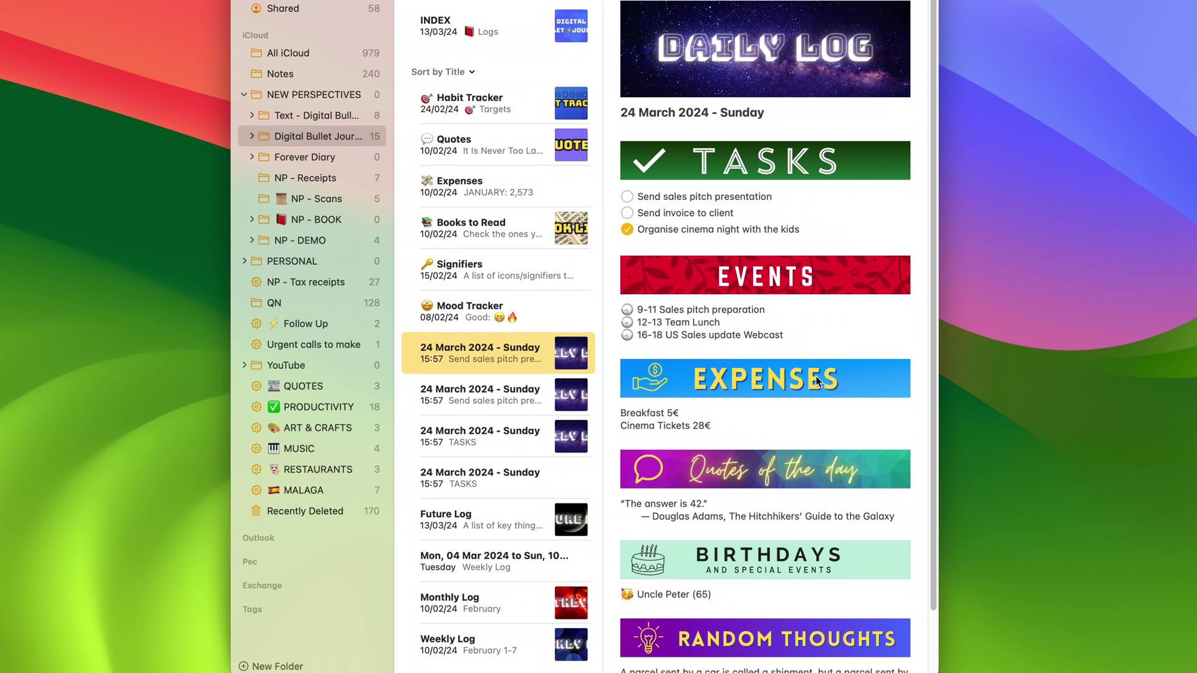
scroll(815, 376, down, 1)
scroll(836, 328, up, 1)
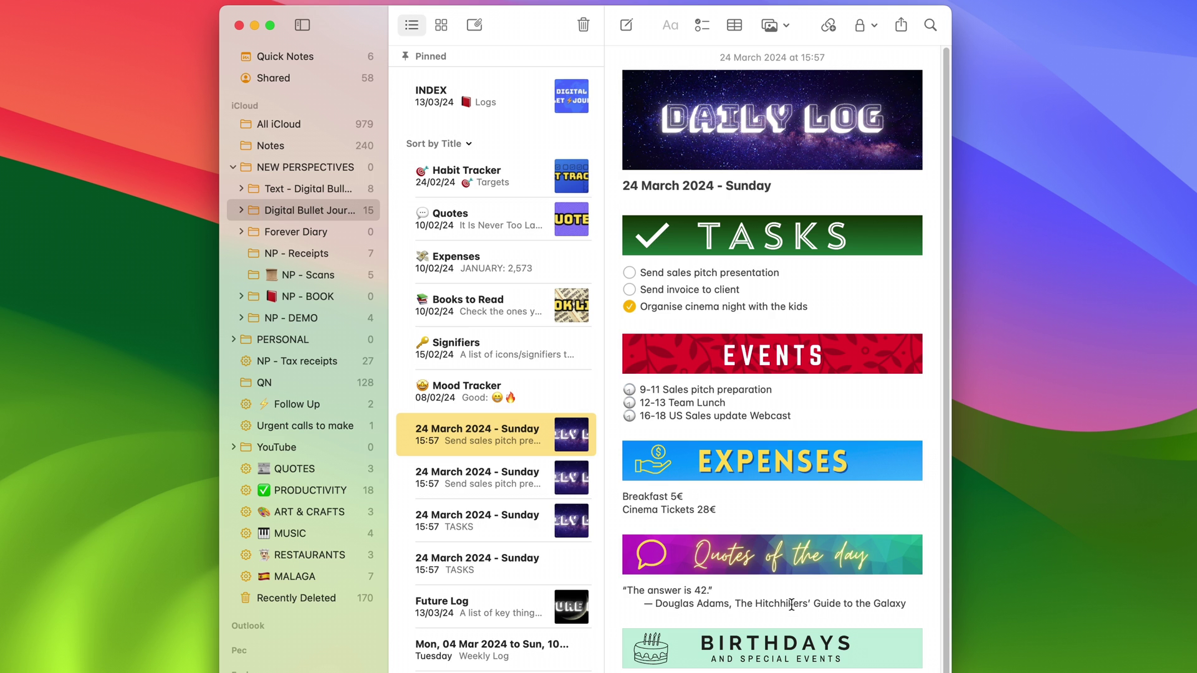
click(573, 573)
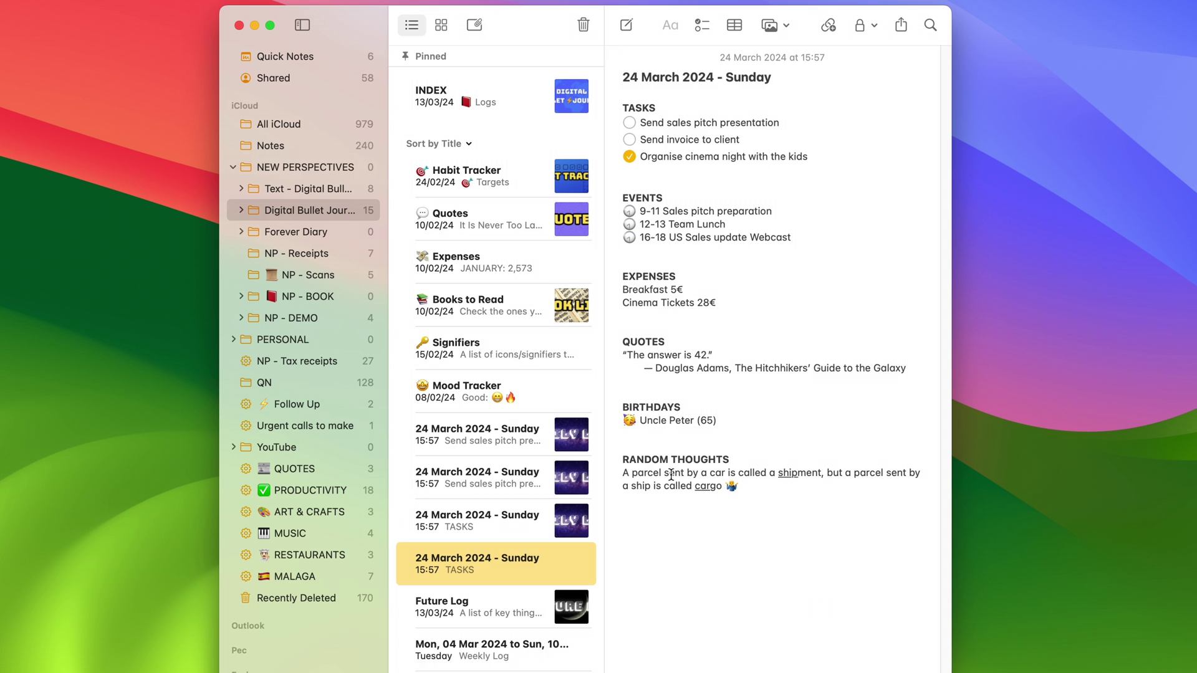
click(519, 481)
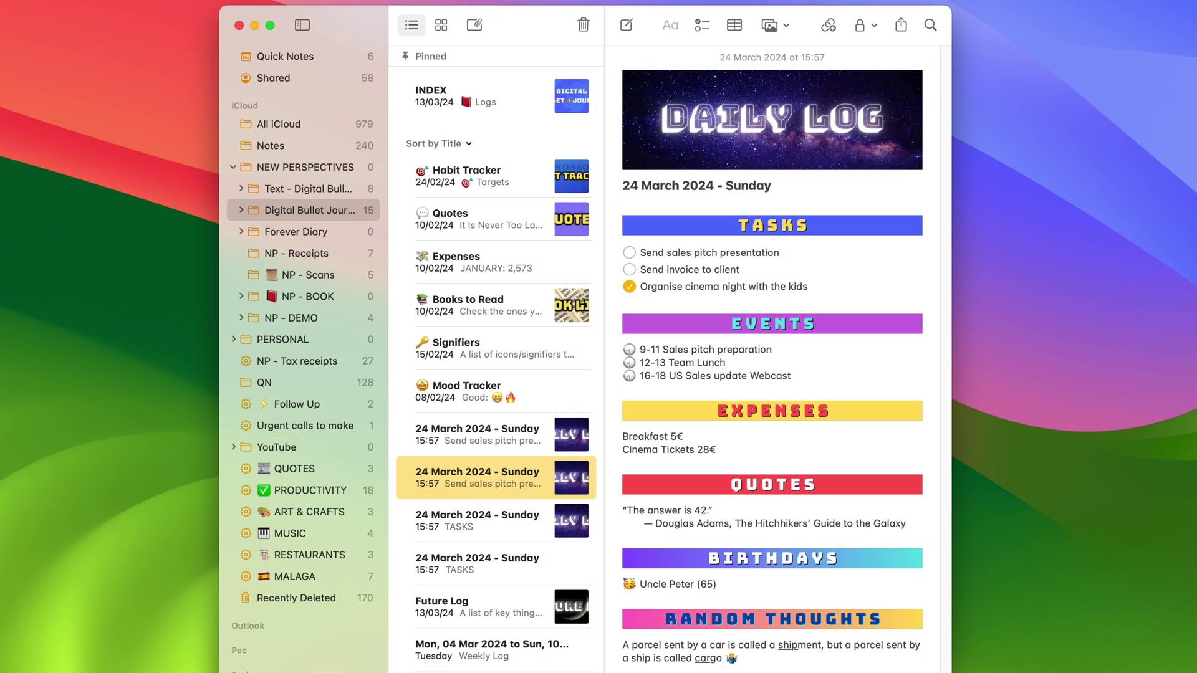
- Switch to Canva in the browser and create a custom-size design 1500 px wide and 500 px high
key(super+Tab)
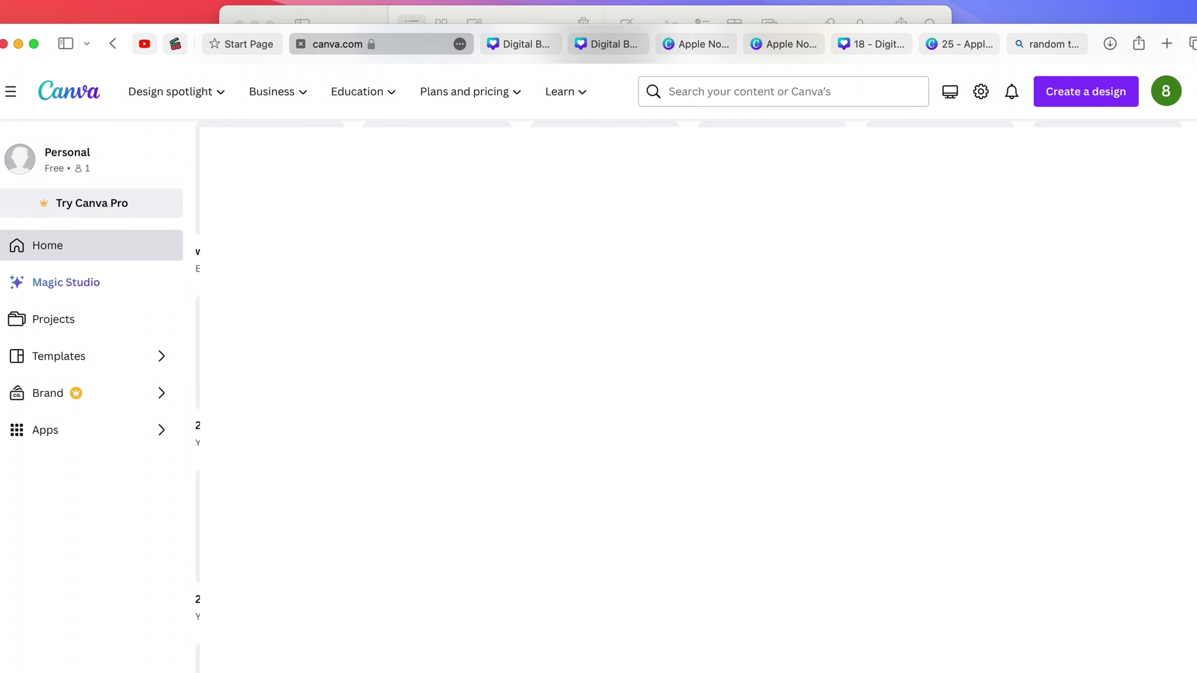
key(super+Tab)
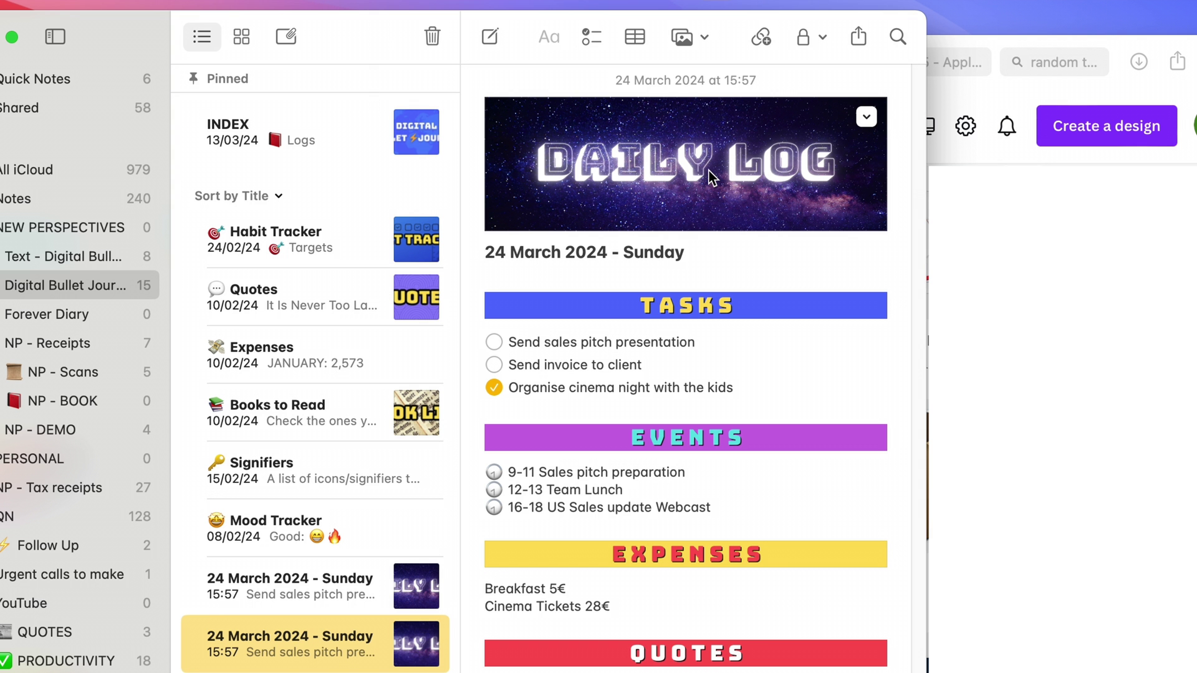
key(super+Tab)
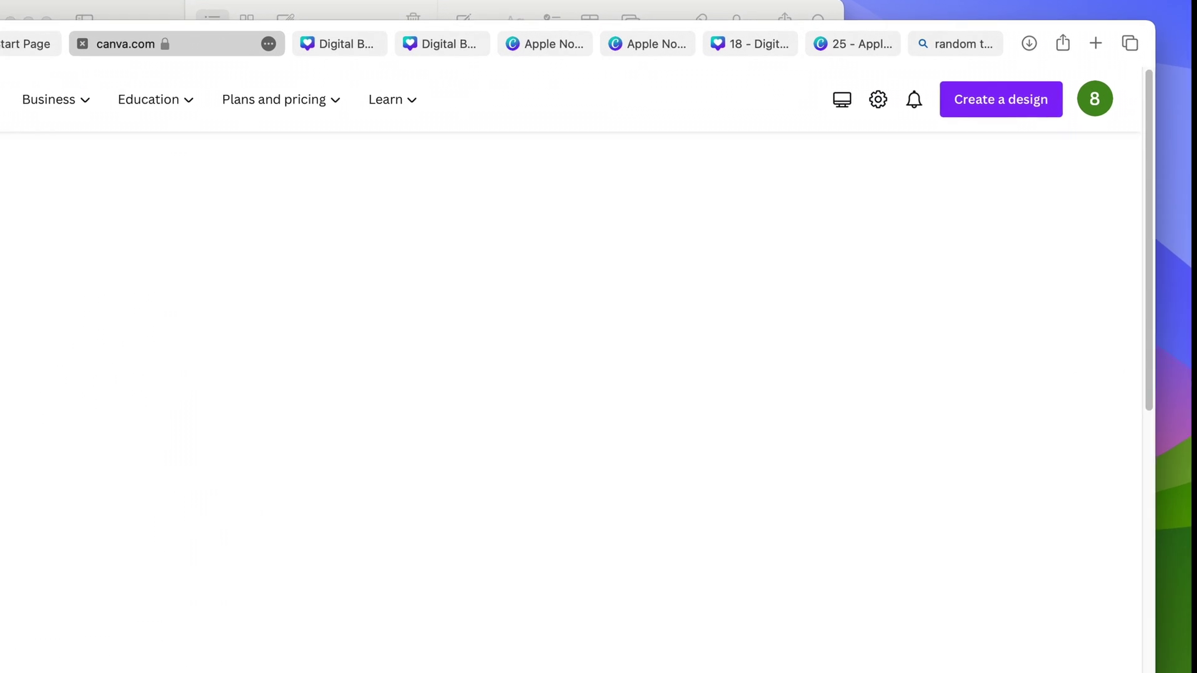
click(1014, 111)
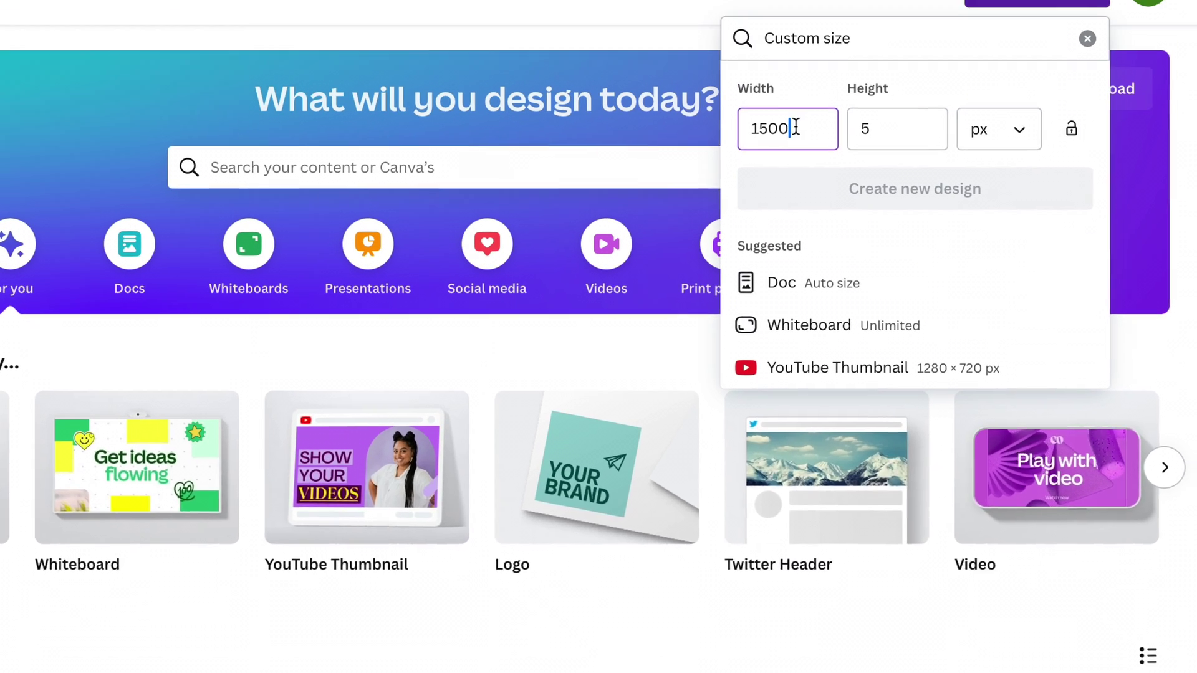
double_click(742, 282)
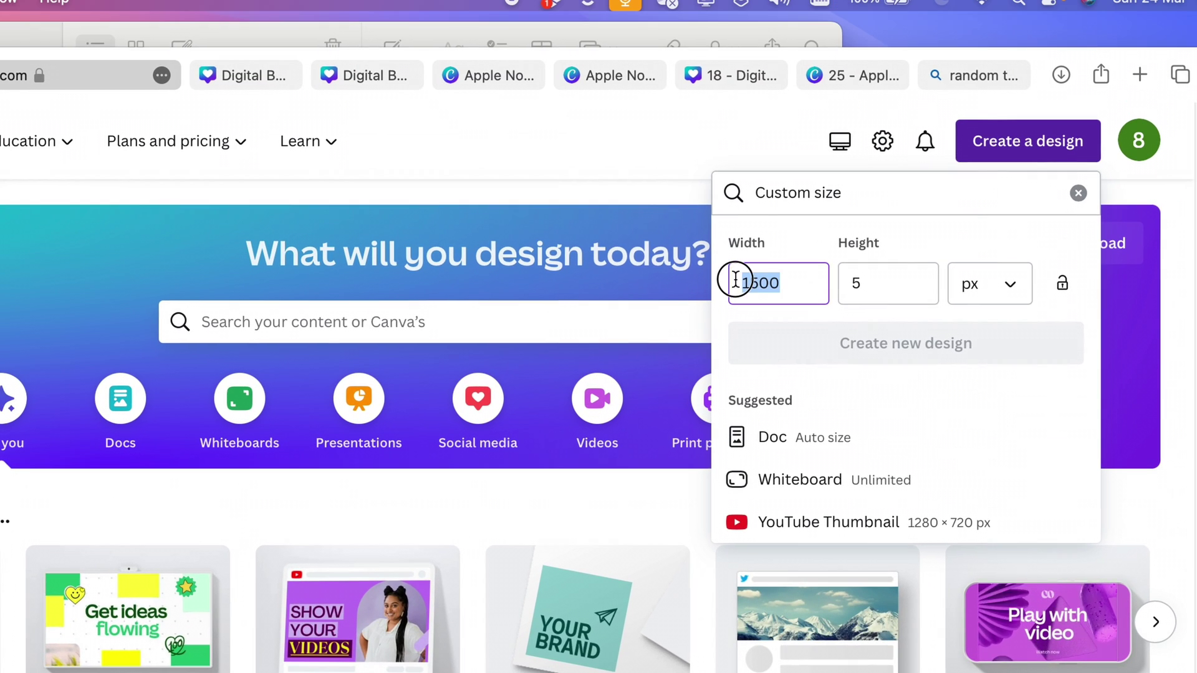
click(870, 284)
text(500)
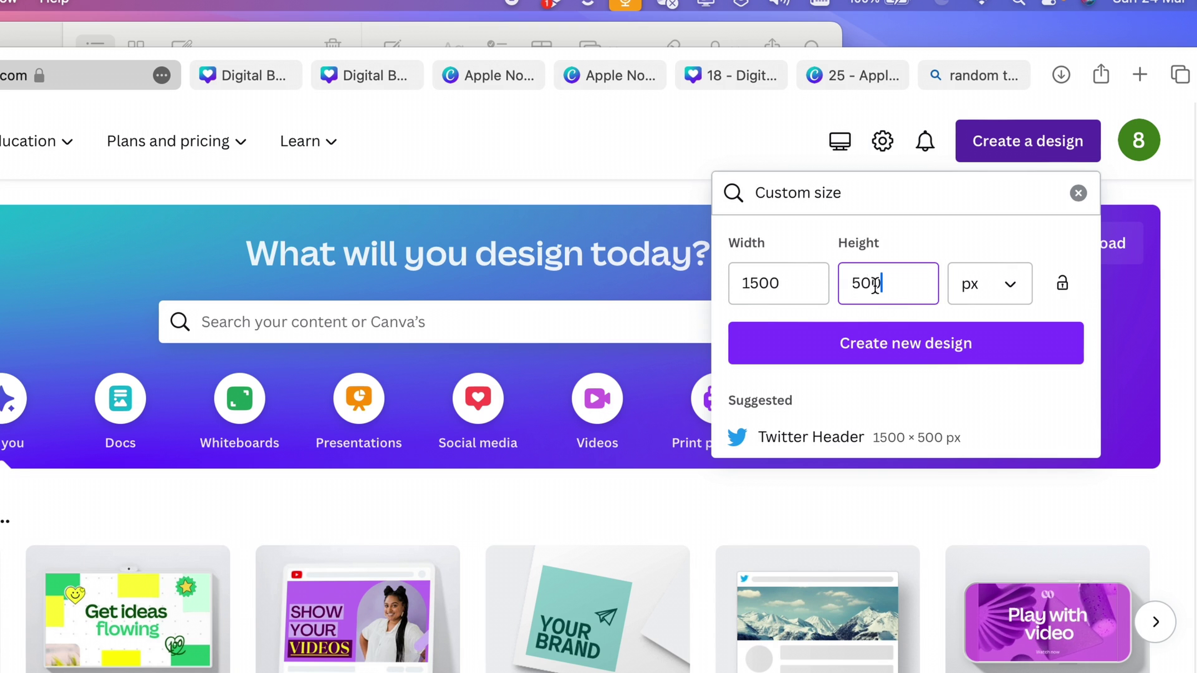
click(937, 355)
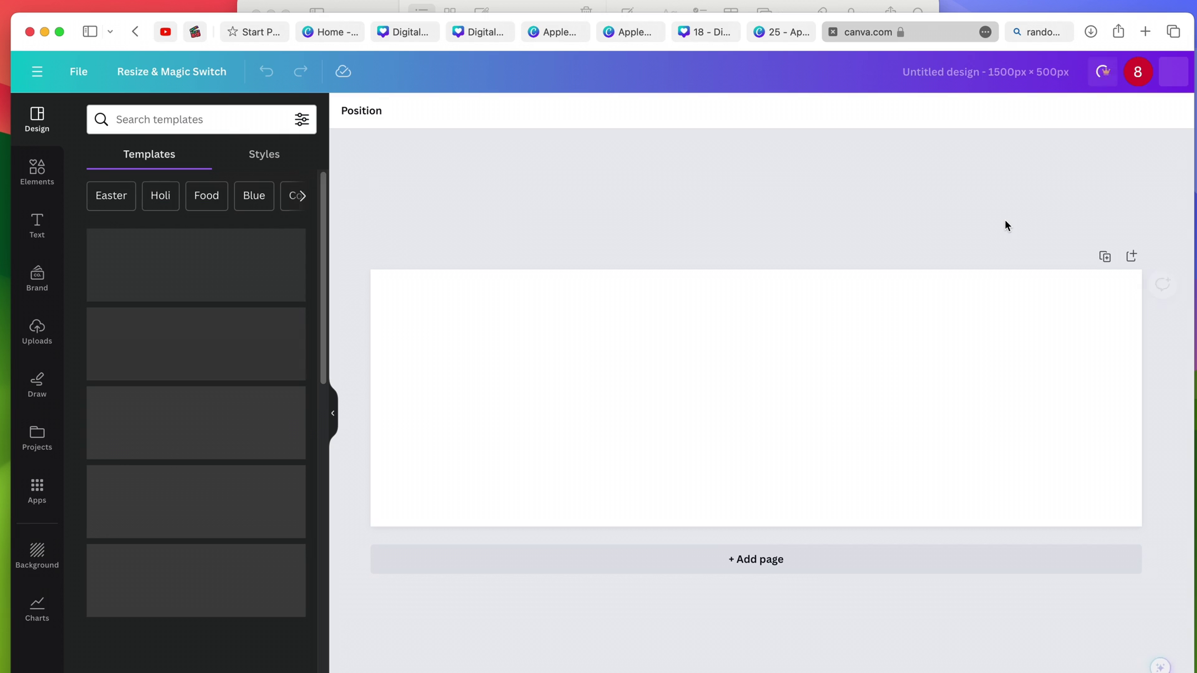
- Try the brown "Welcome to my profile" email header template on the blank page, then undo it
click(739, 353)
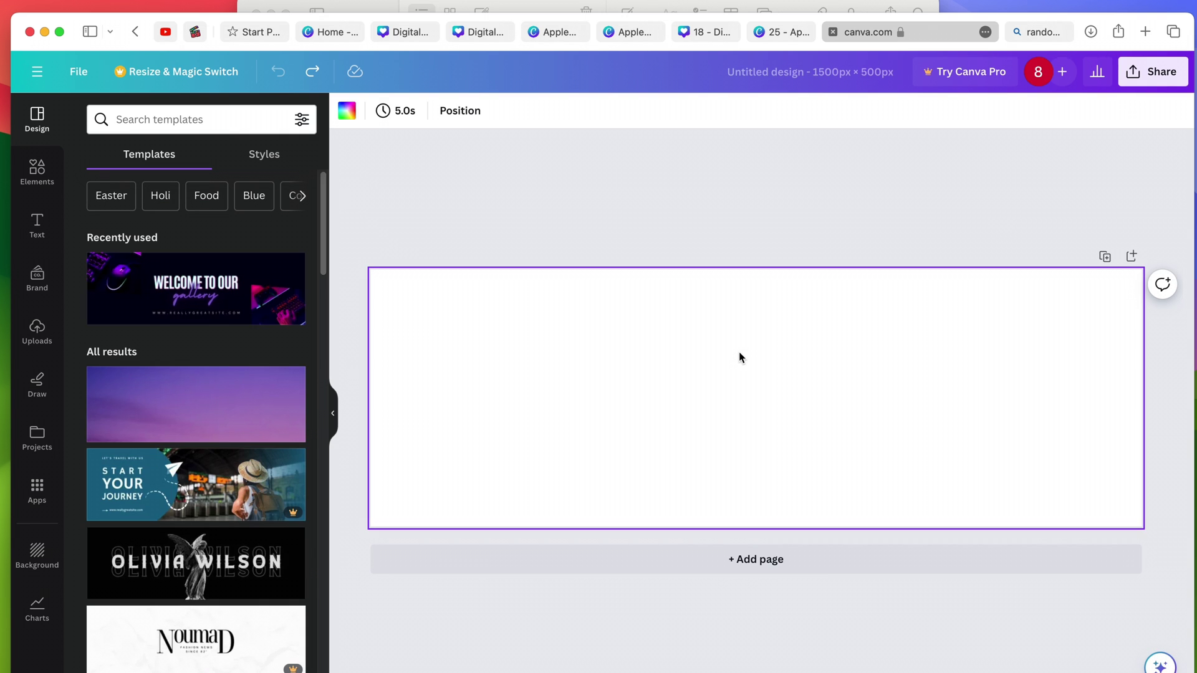
drag(320, 222, 318, 488)
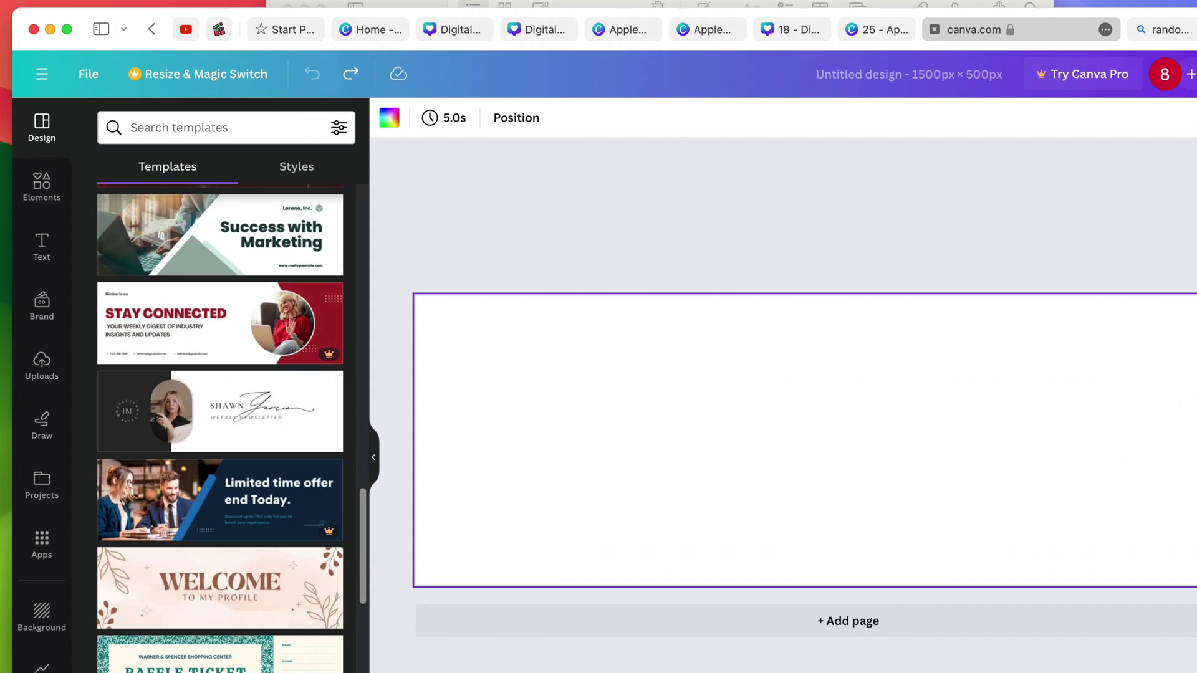
click(254, 590)
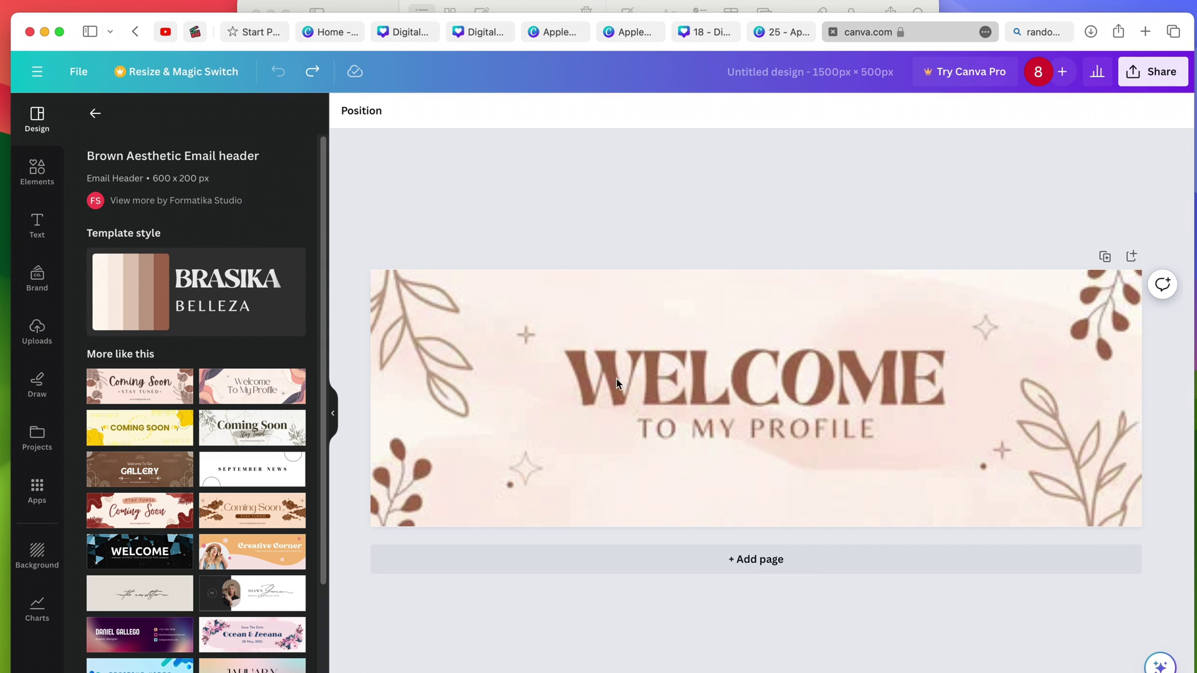
click(616, 379)
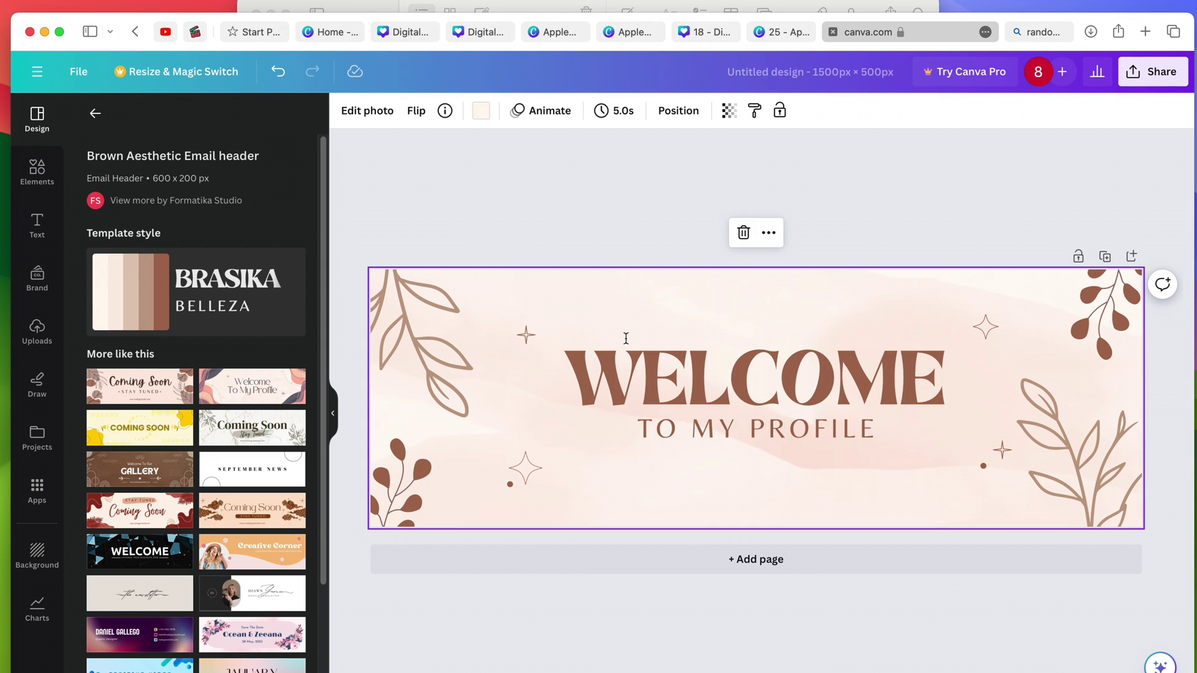
double_click(768, 373)
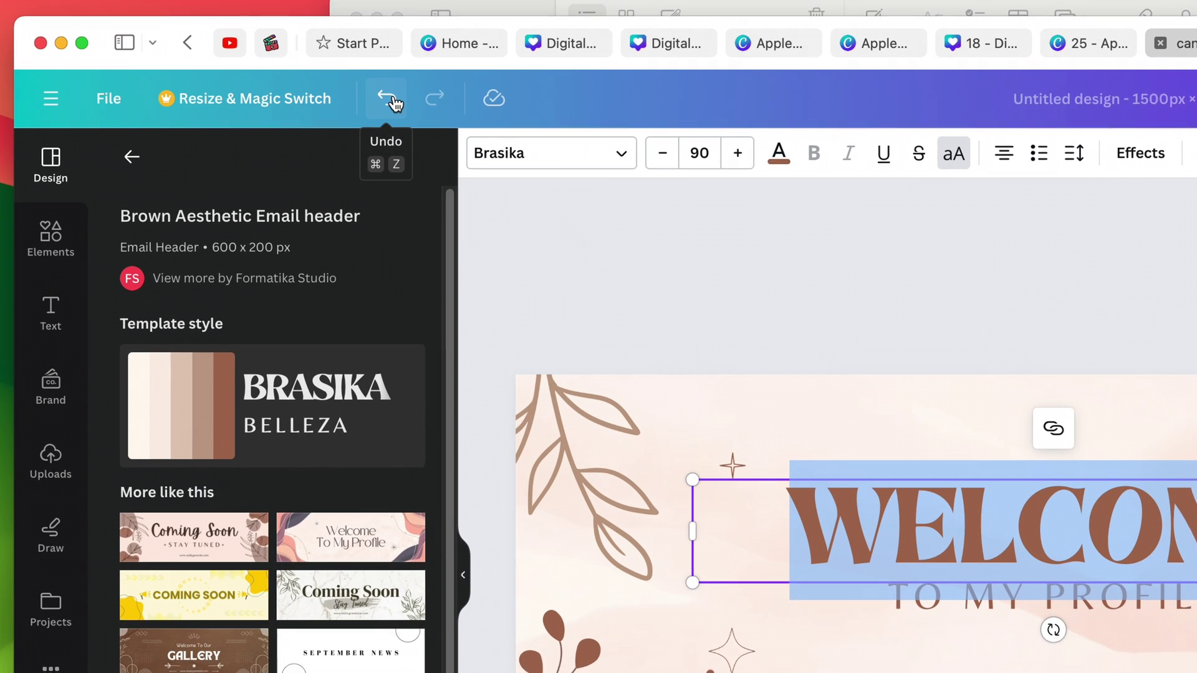
click(390, 100)
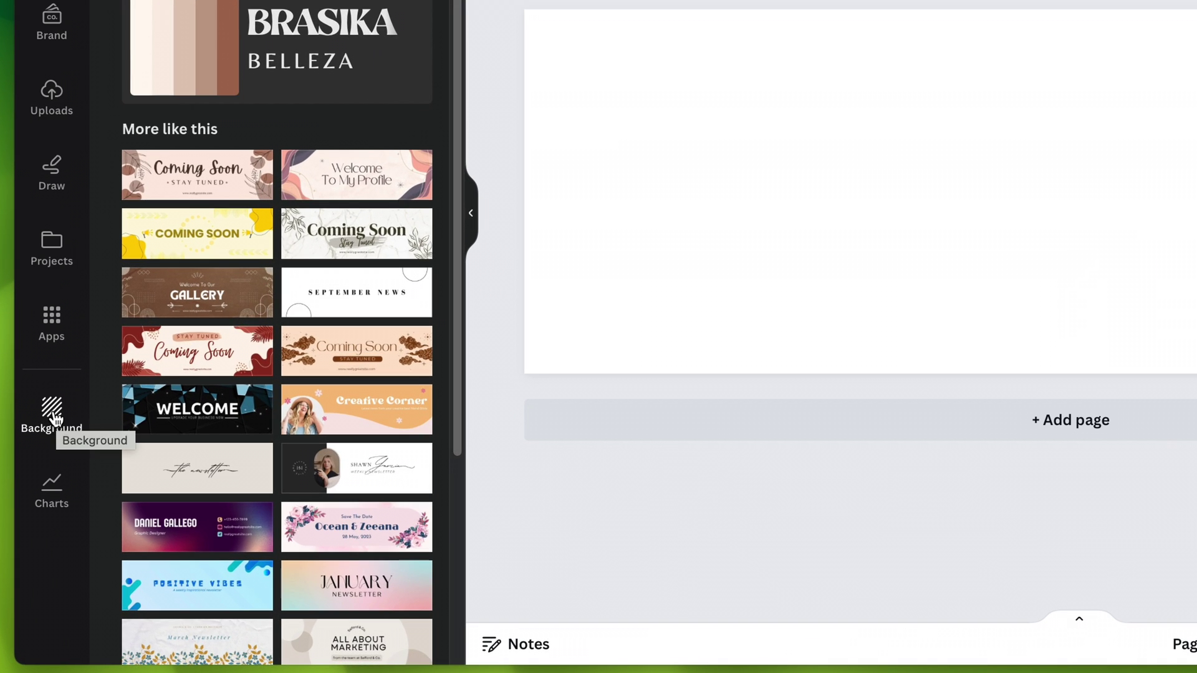
- Fill the blank page's background with solid blue from the background colours
click(56, 418)
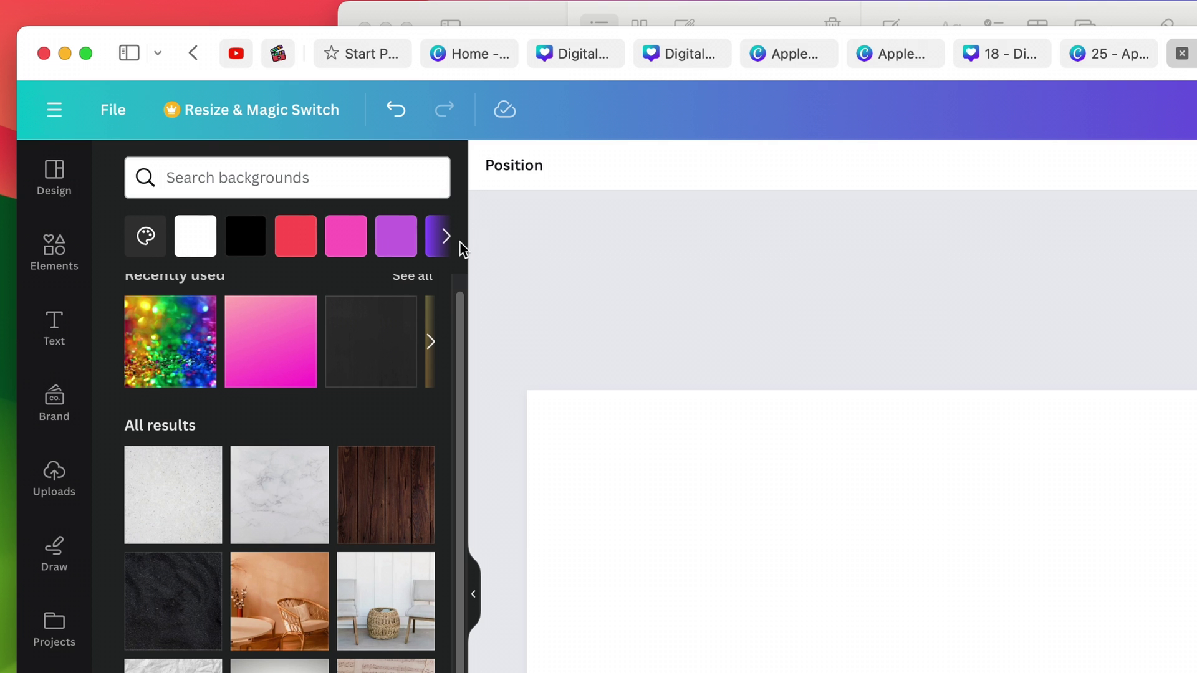
click(445, 172)
click(195, 236)
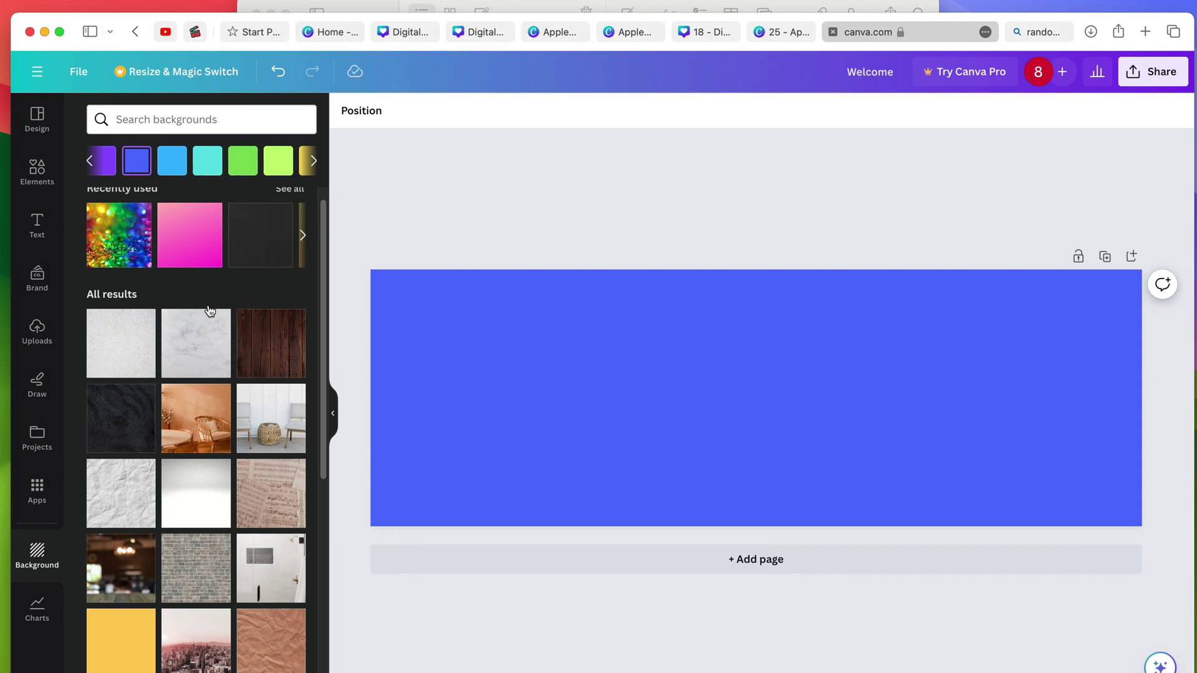
- Set the page background to the purple-to-turquoise 90° linear gradient (#8c52ff, #5ce1e6)
click(91, 161)
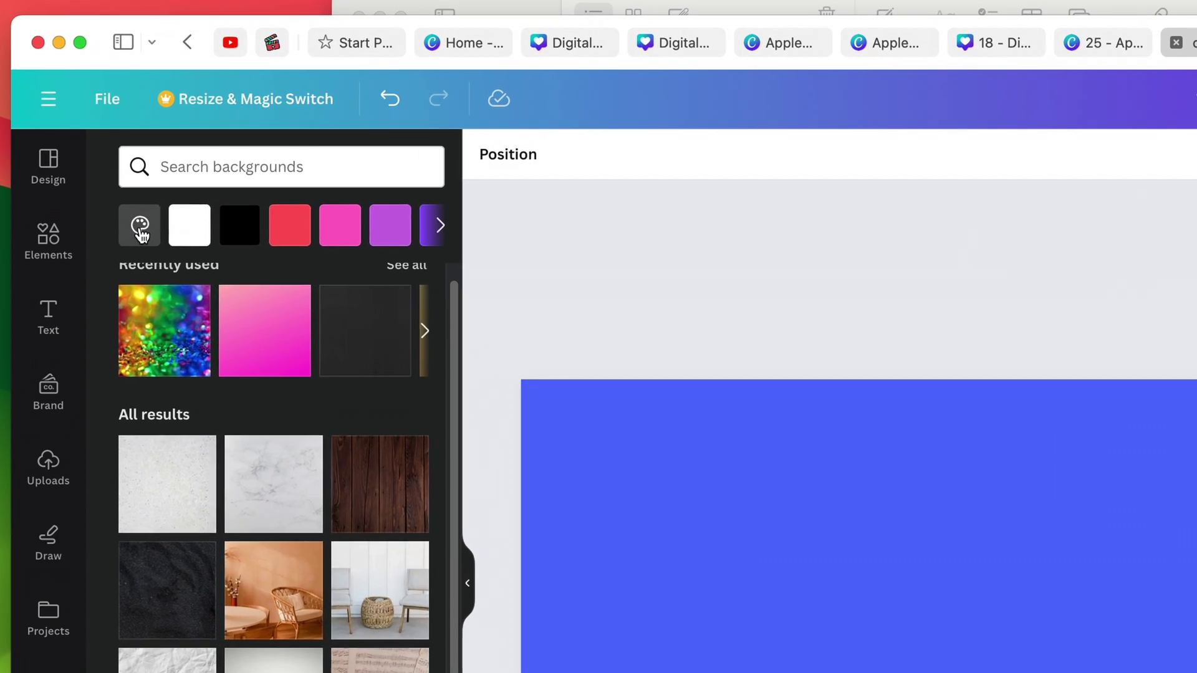
click(151, 198)
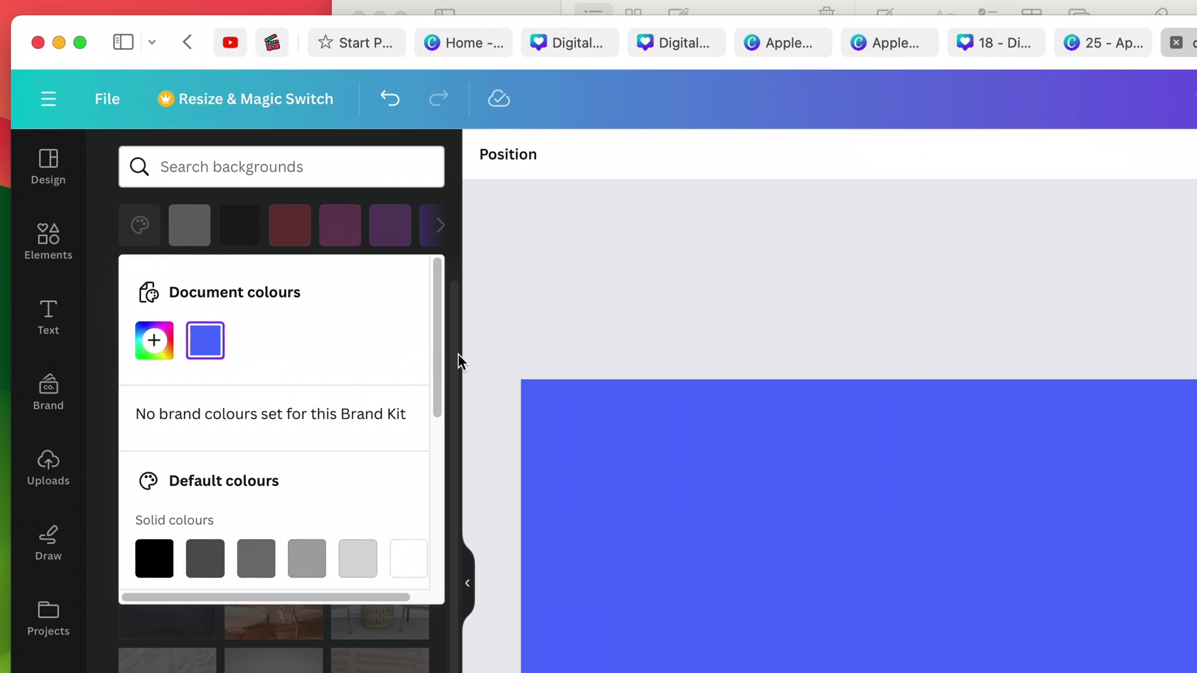
drag(437, 344, 436, 561)
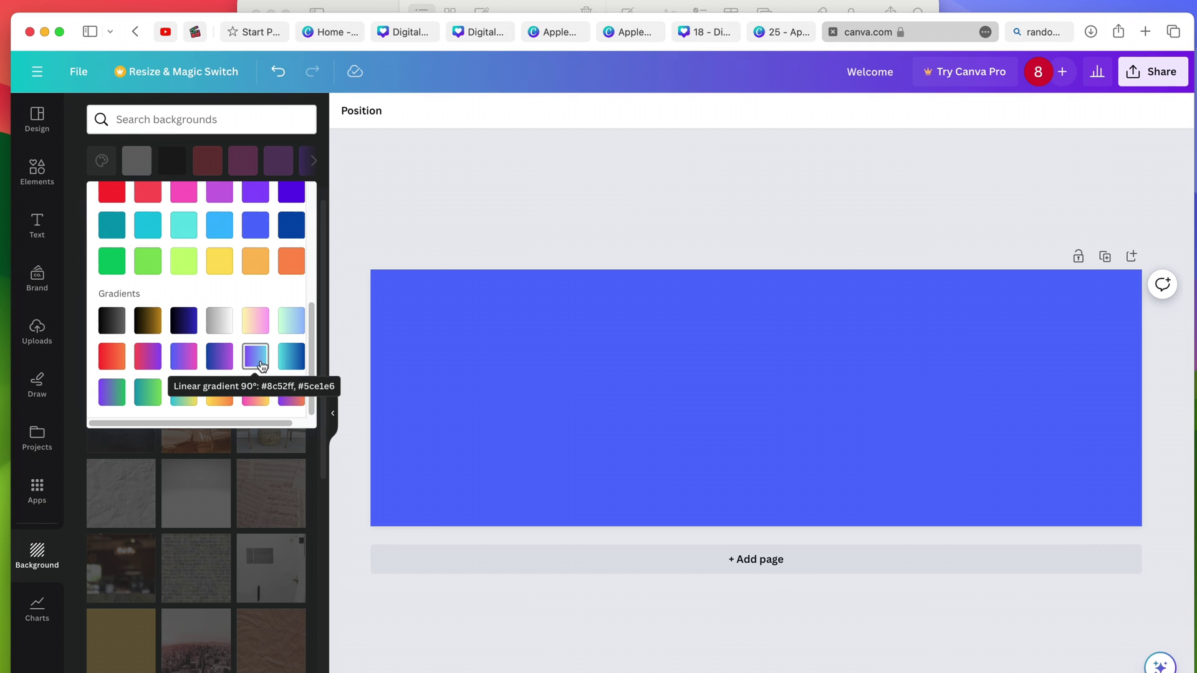
click(259, 360)
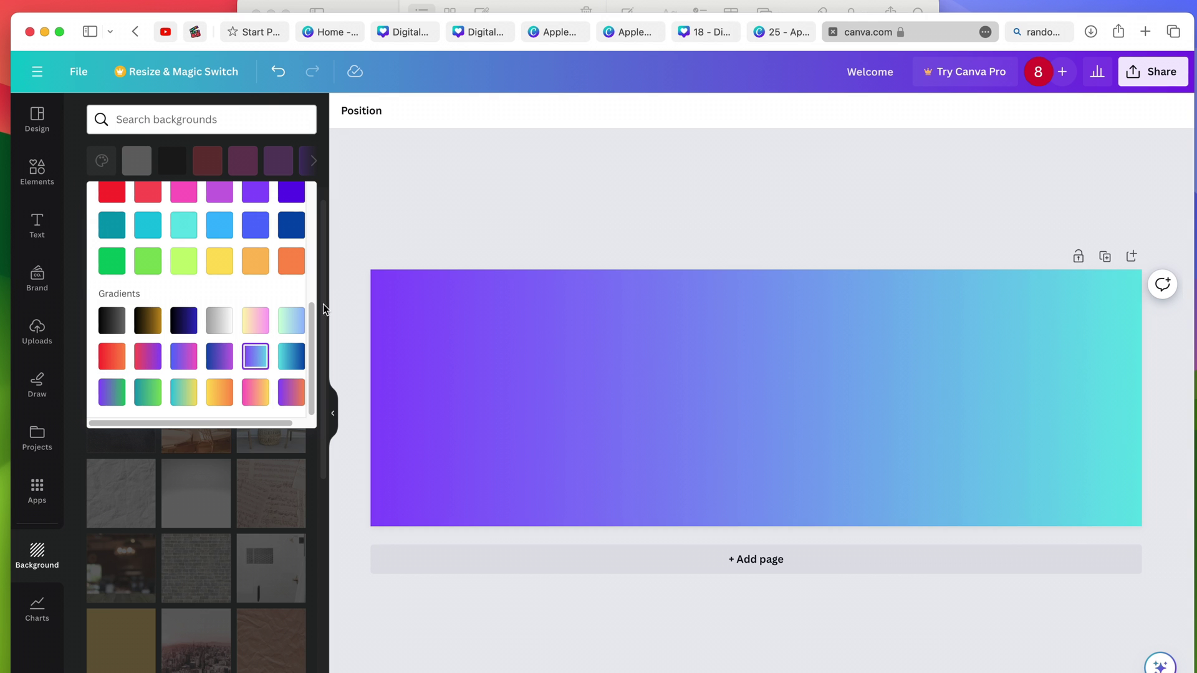
click(447, 235)
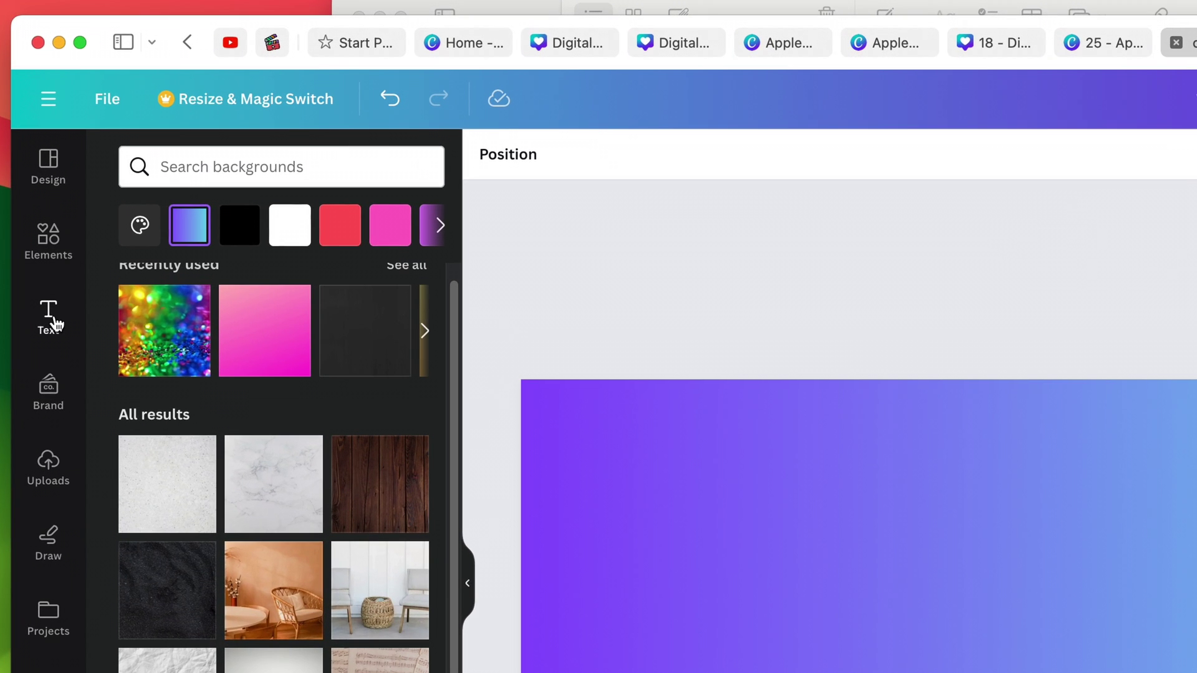
- Add a text box reading "DAILY LOG" at the centre of the banner
click(55, 324)
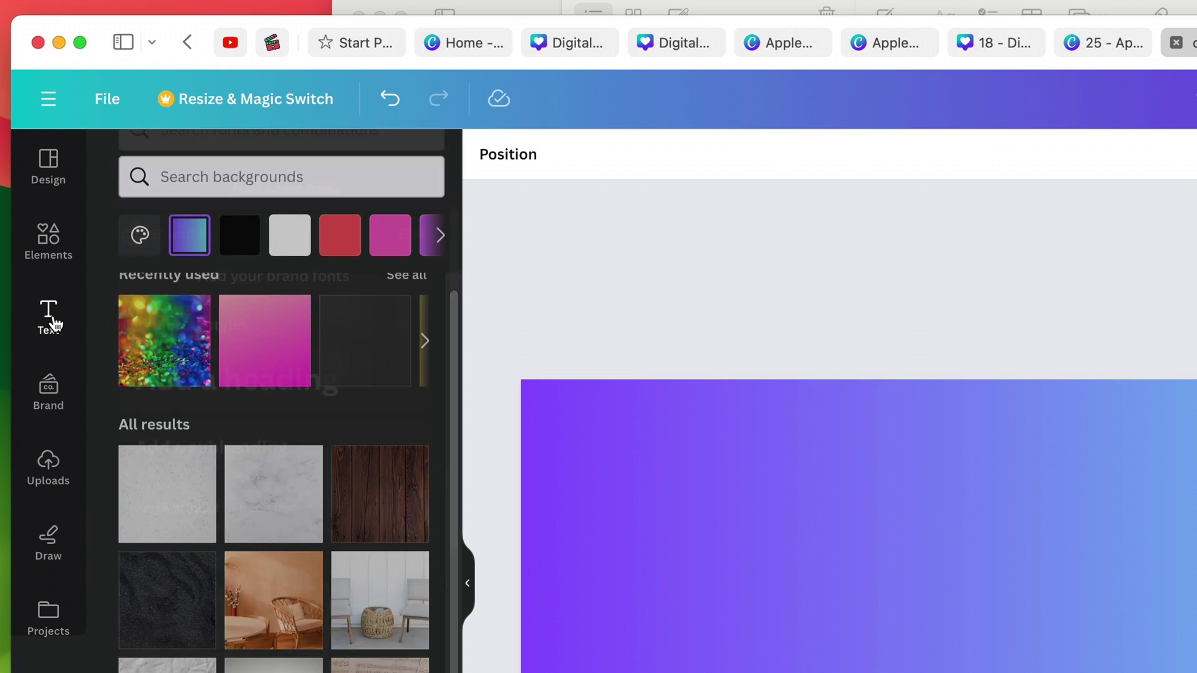
click(299, 243)
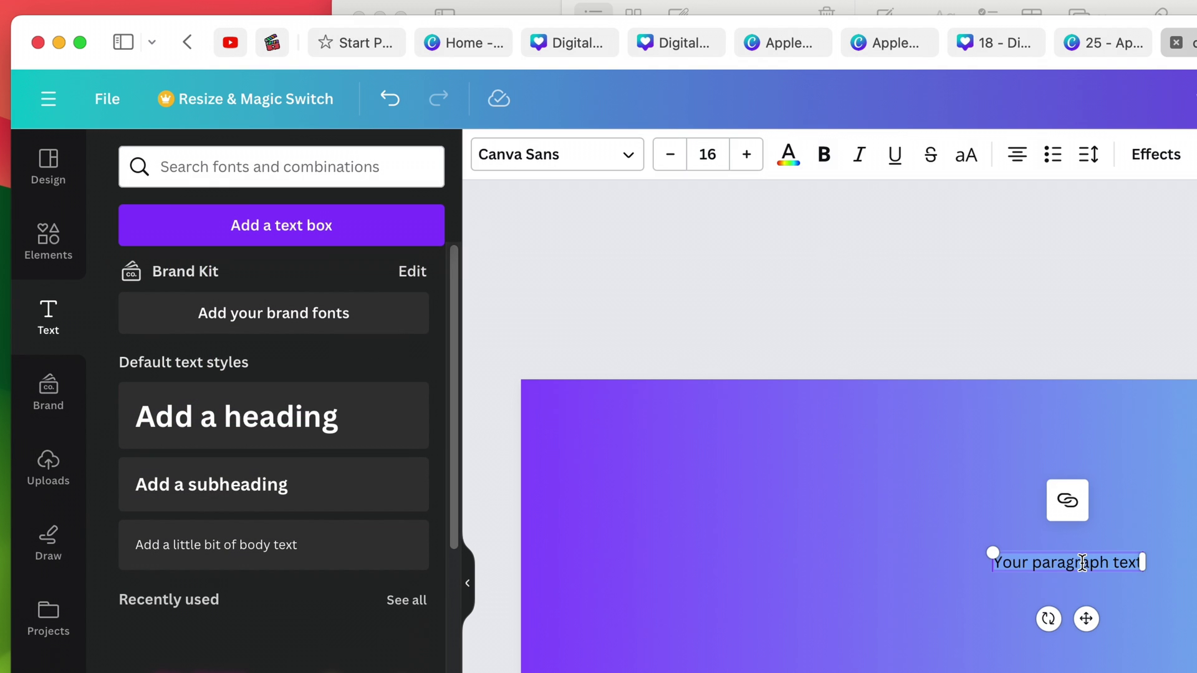
text(DAILY LO)
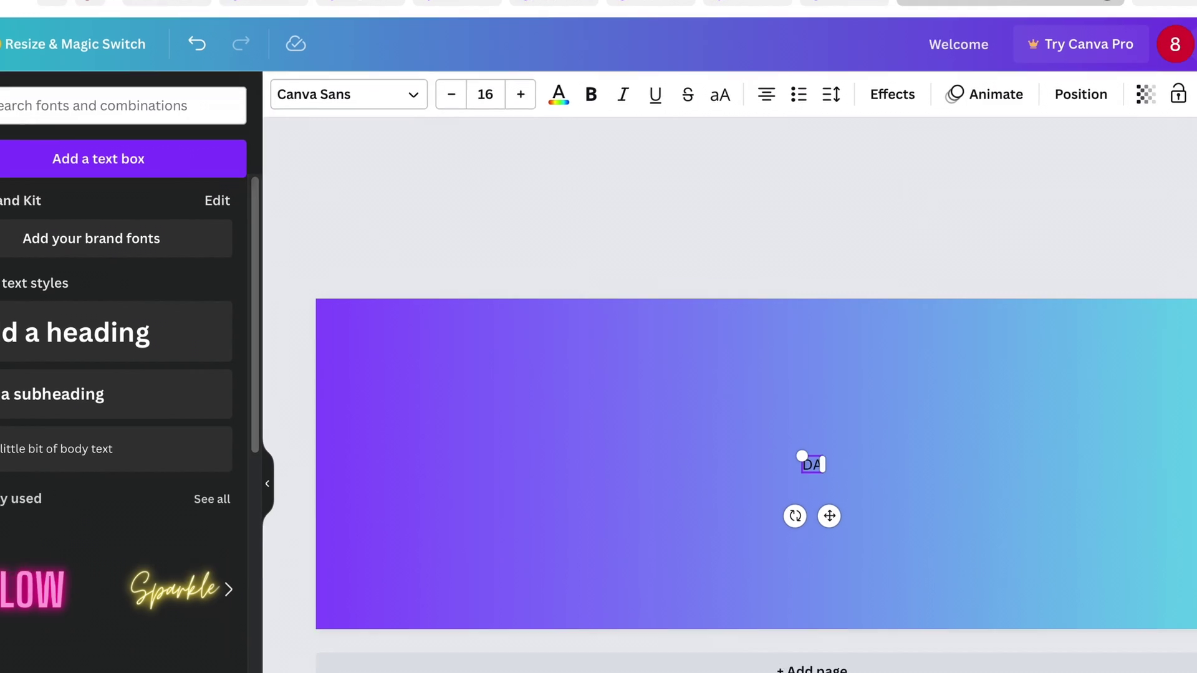
text(G)
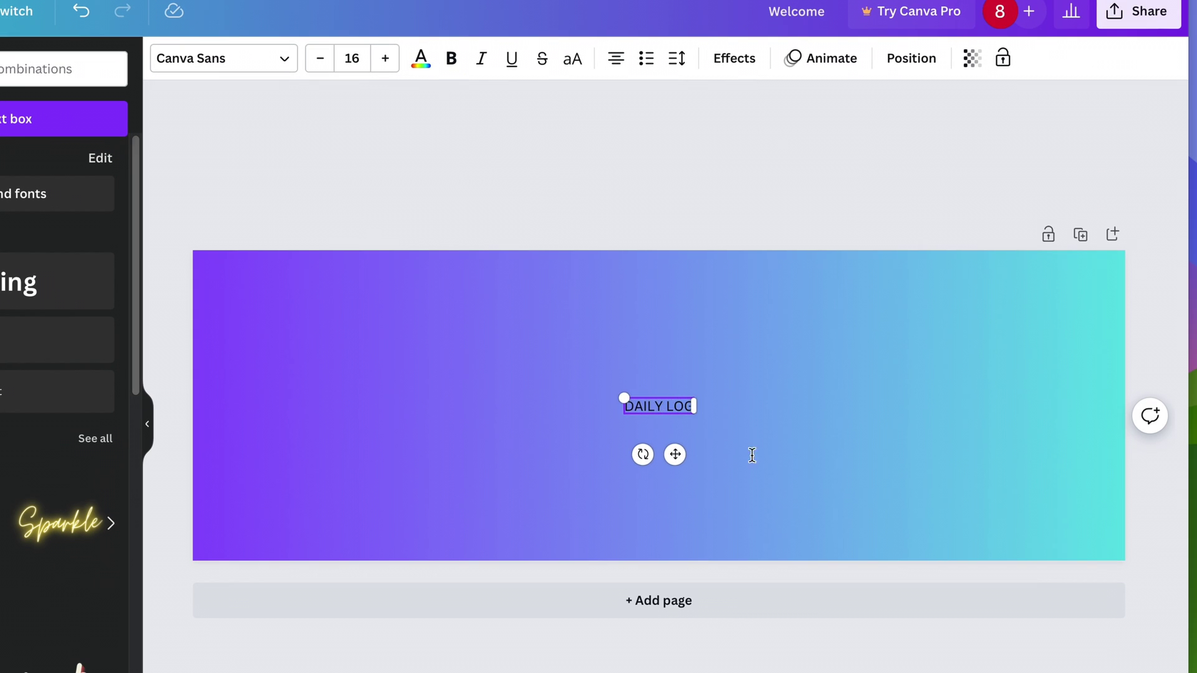
key(Escape)
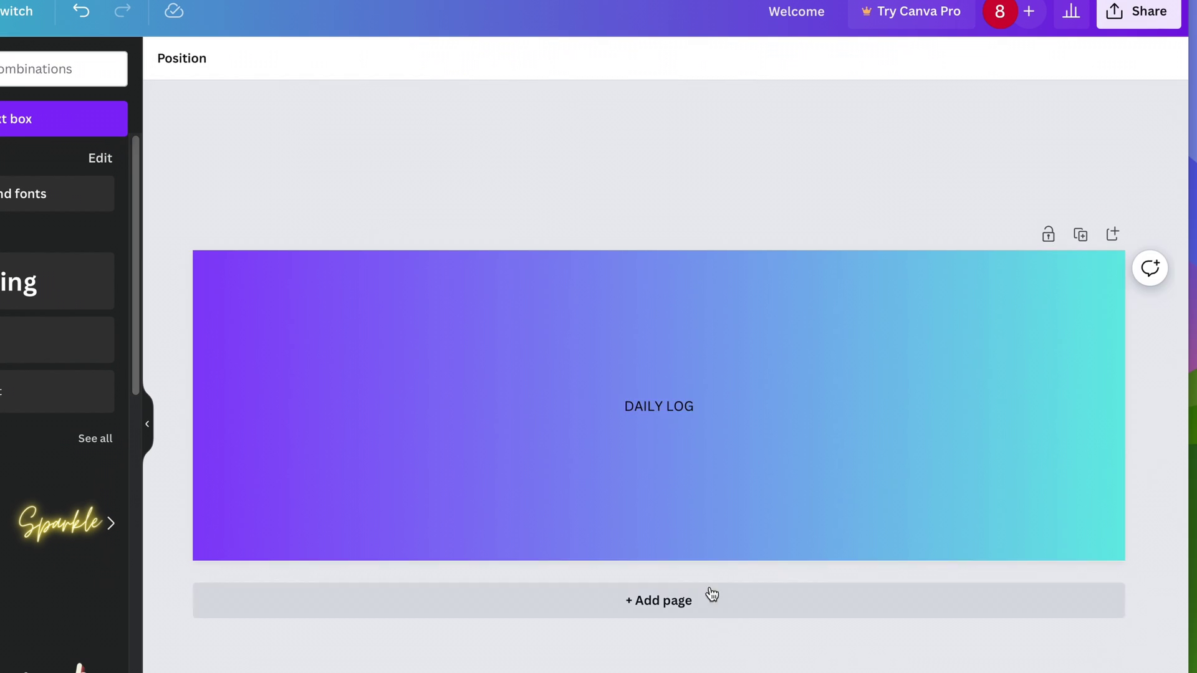
- Enlarge the DAILY LOG text to font size 141 and colour it white
click(679, 408)
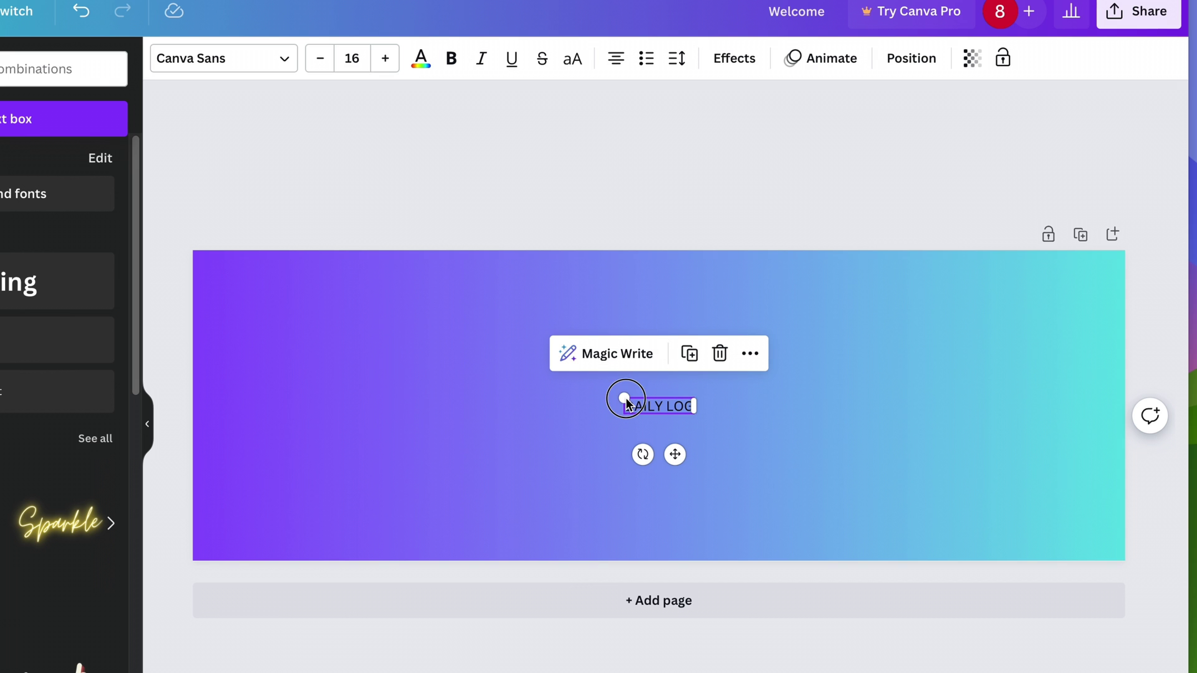
drag(623, 401, 387, 182)
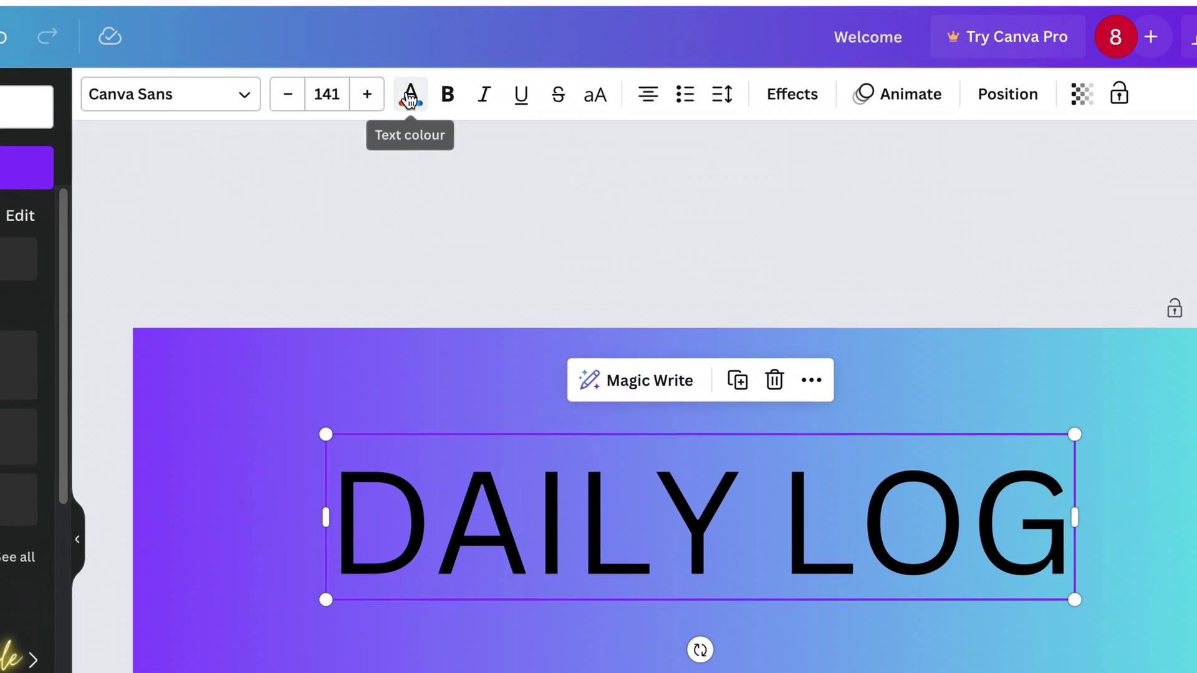
click(421, 58)
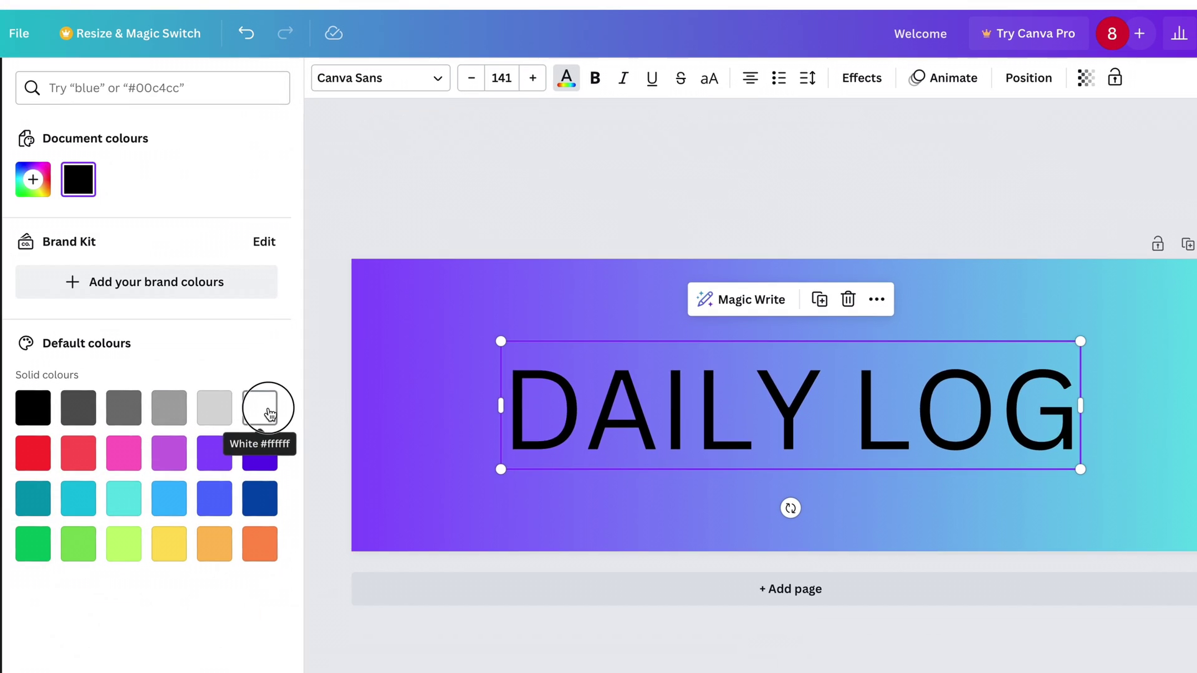
click(70, 499)
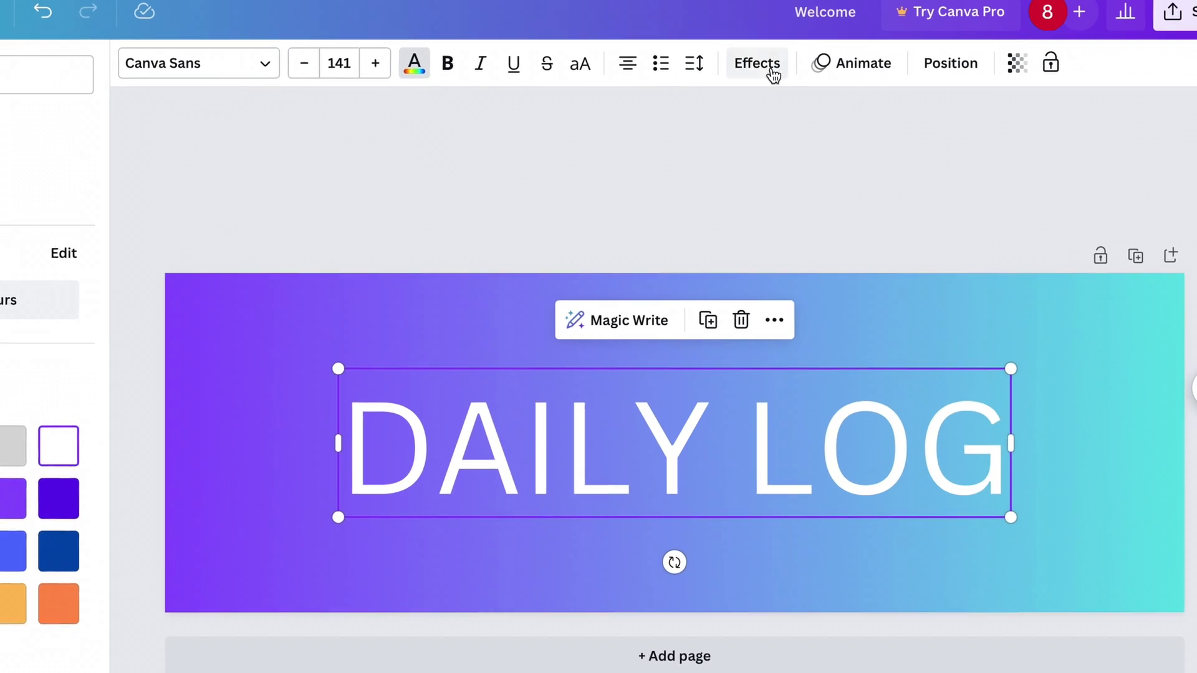
- Try the Shadow and Outline effects on the DAILY LOG text, and settle on the Neon effect
click(861, 77)
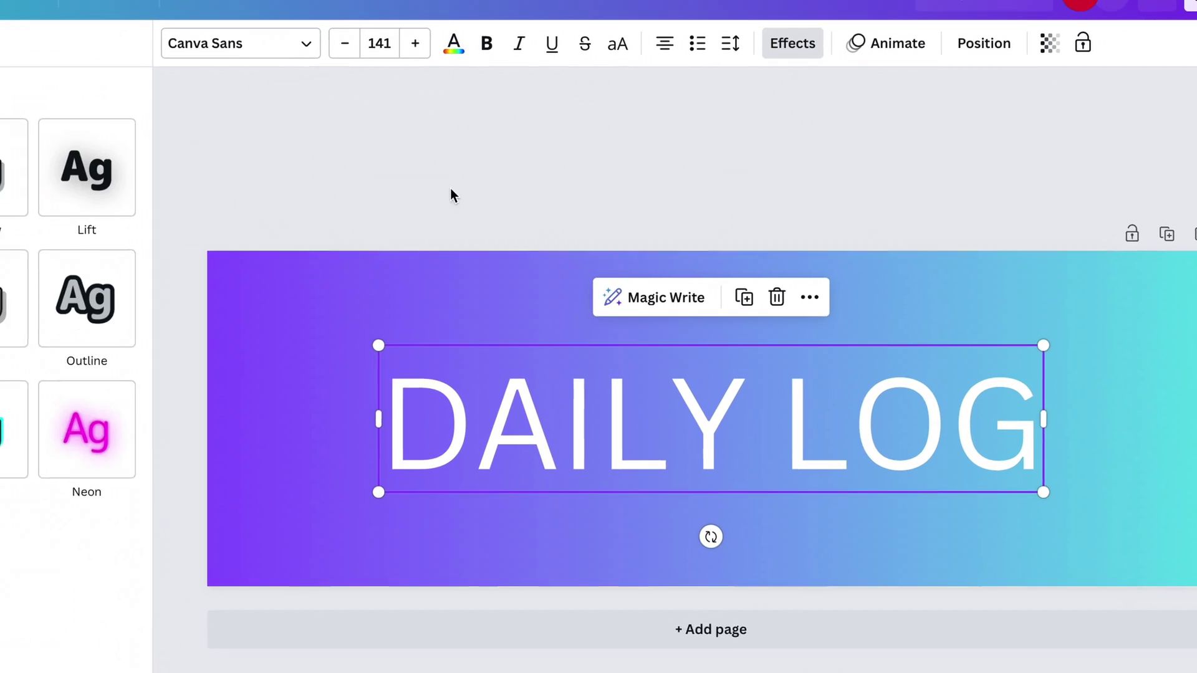
click(13, 200)
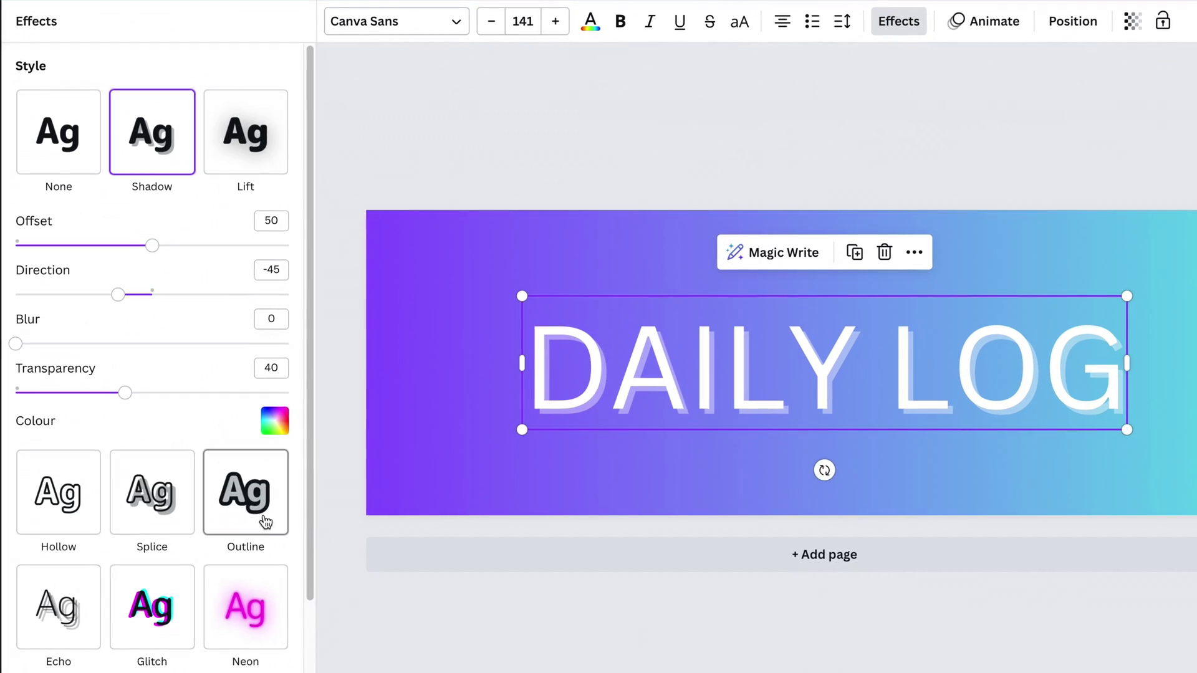
click(260, 513)
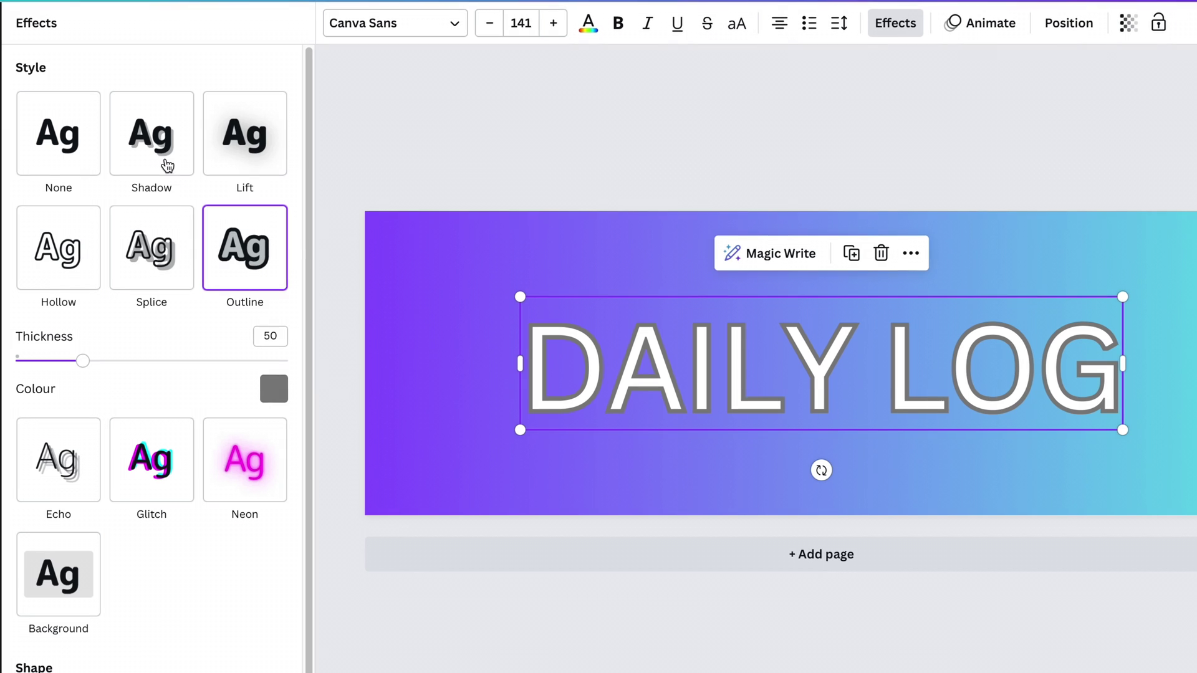
click(166, 163)
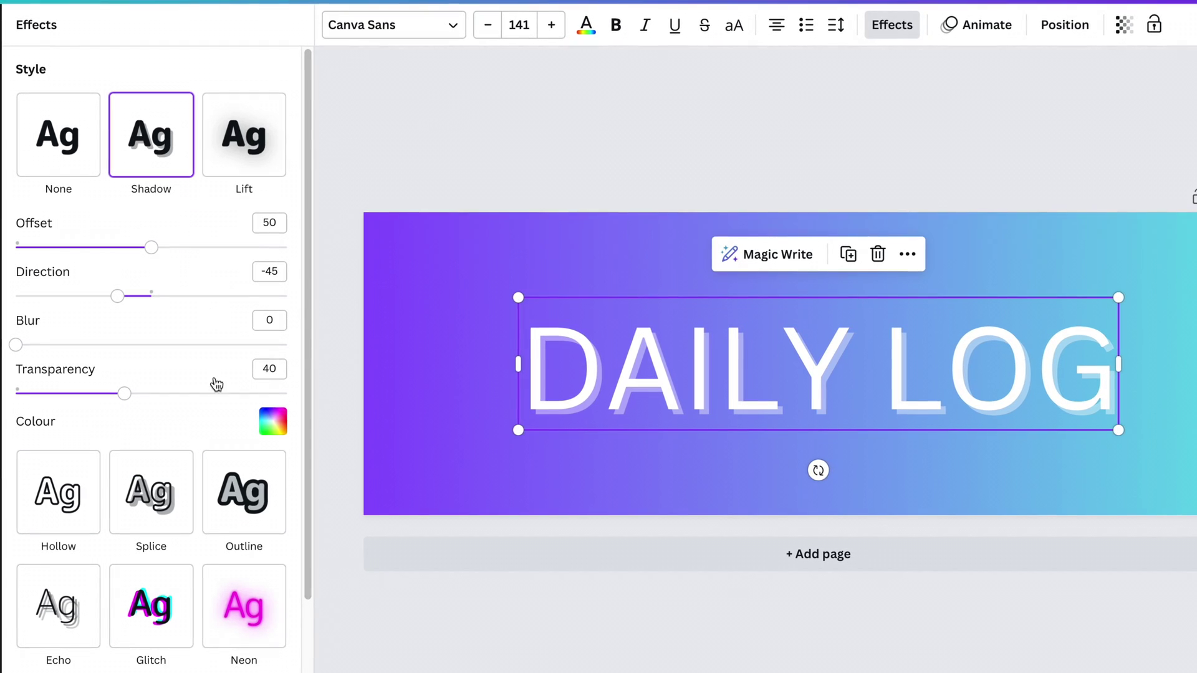
click(252, 607)
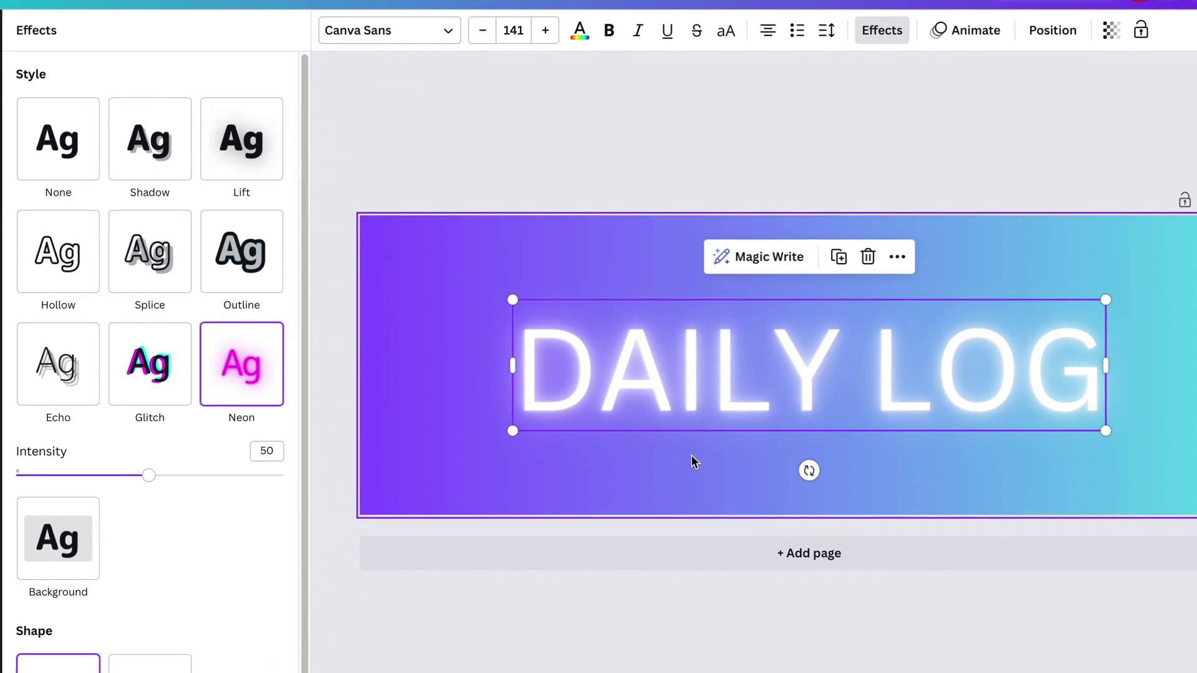
- Search the fonts for "bungee", try Bungee, and set the DAILY LOG text in Bungee Shade
click(448, 35)
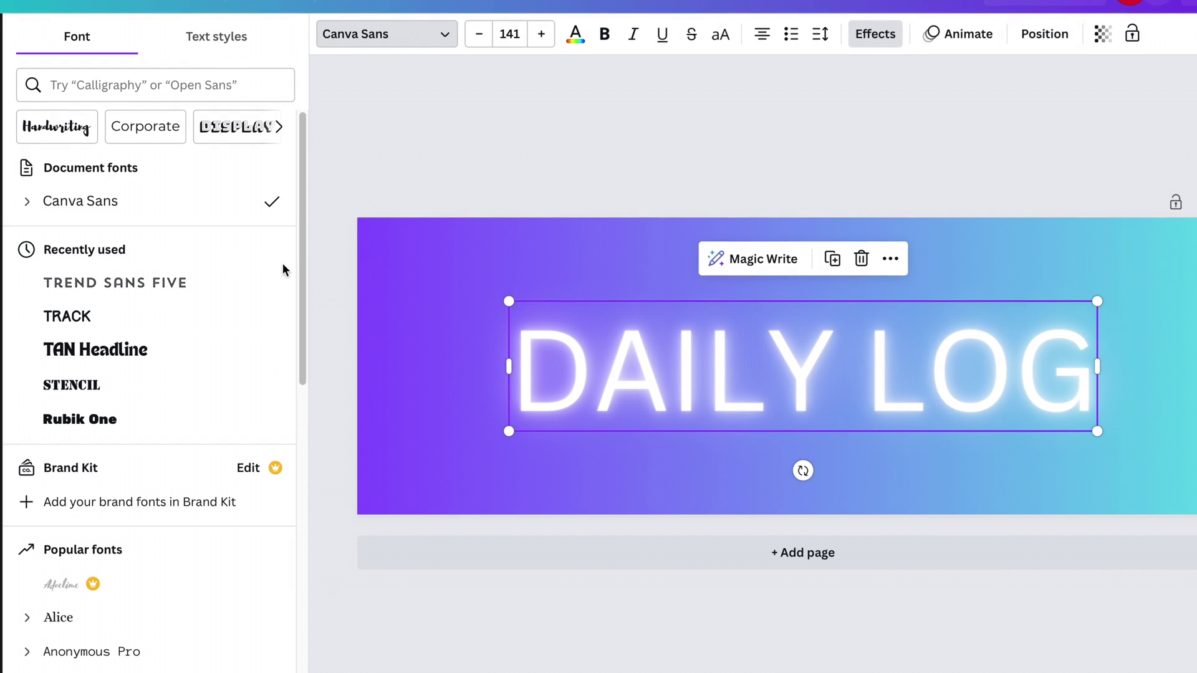
click(166, 84)
text(bungee)
click(112, 178)
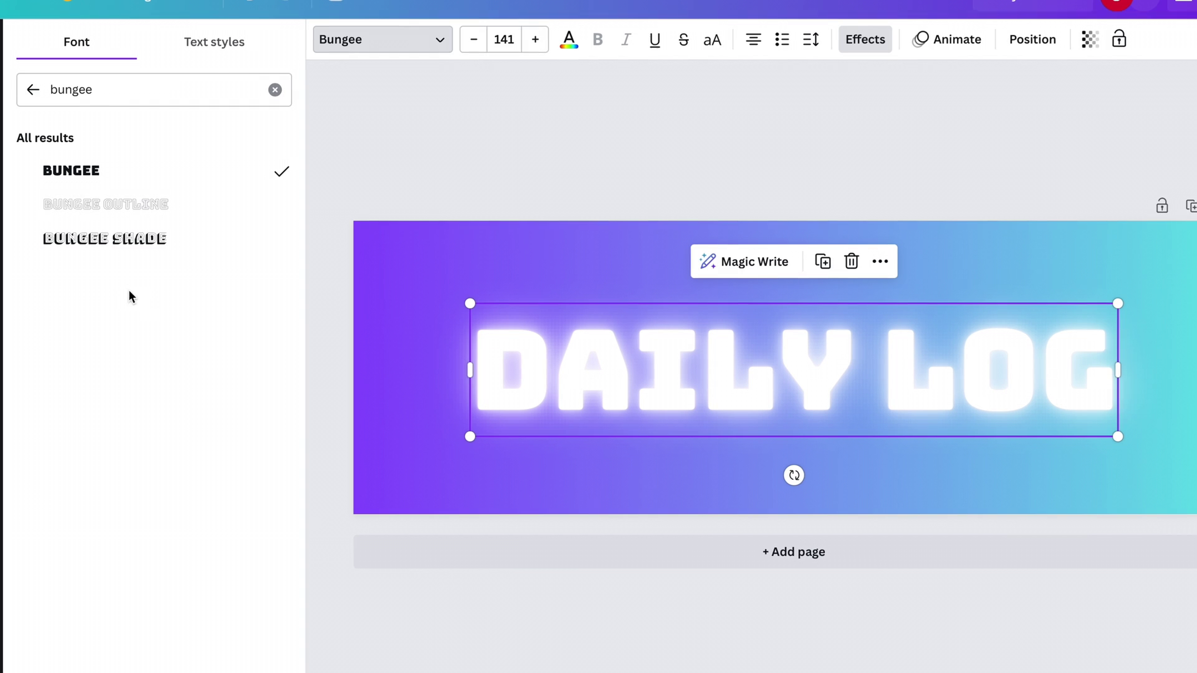
click(125, 238)
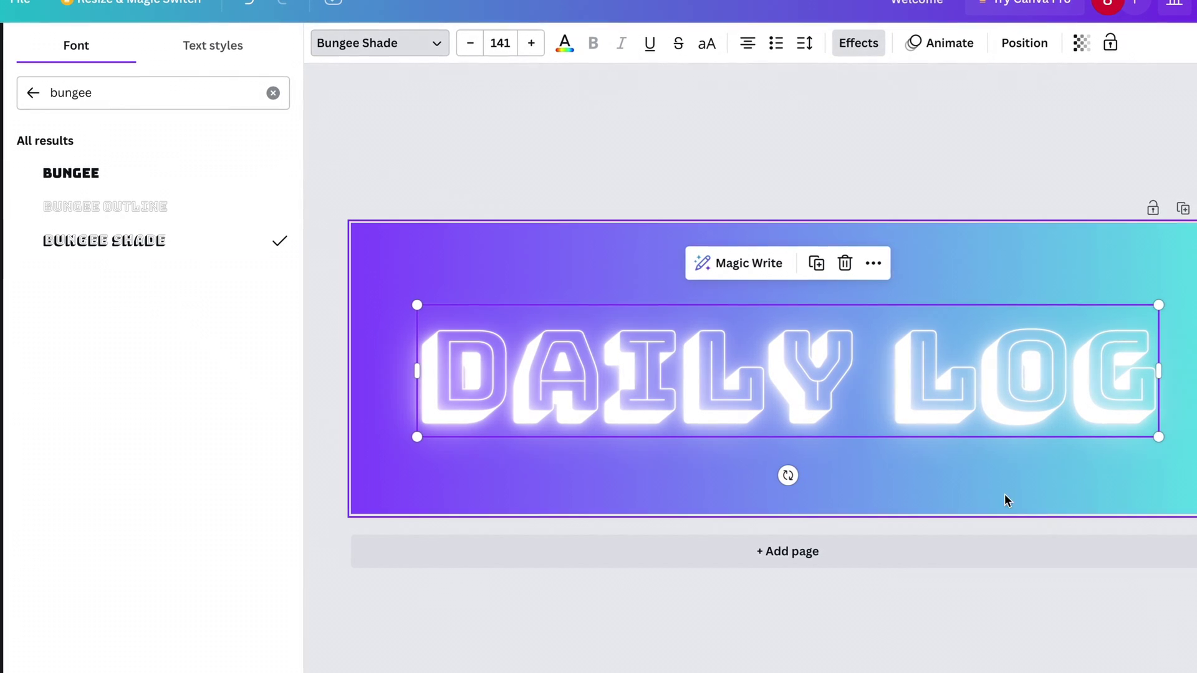
key(Escape)
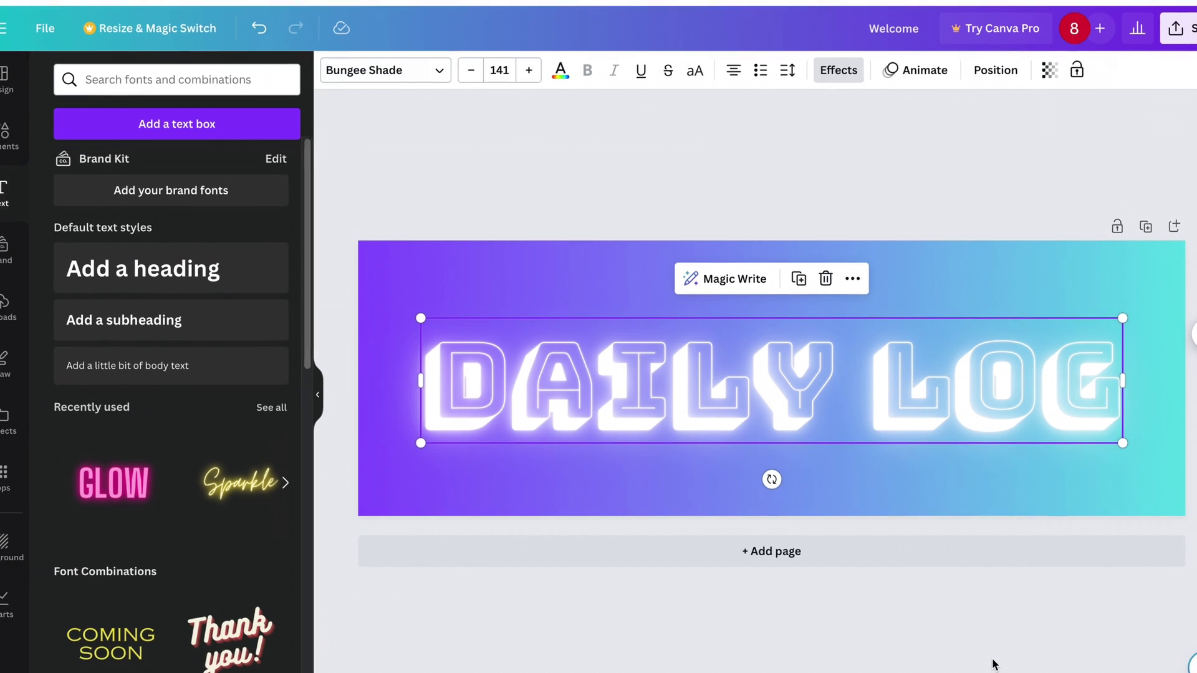
- Try yellow, orange and lime green as the DAILY LOG text colour, and return it to white
click(560, 69)
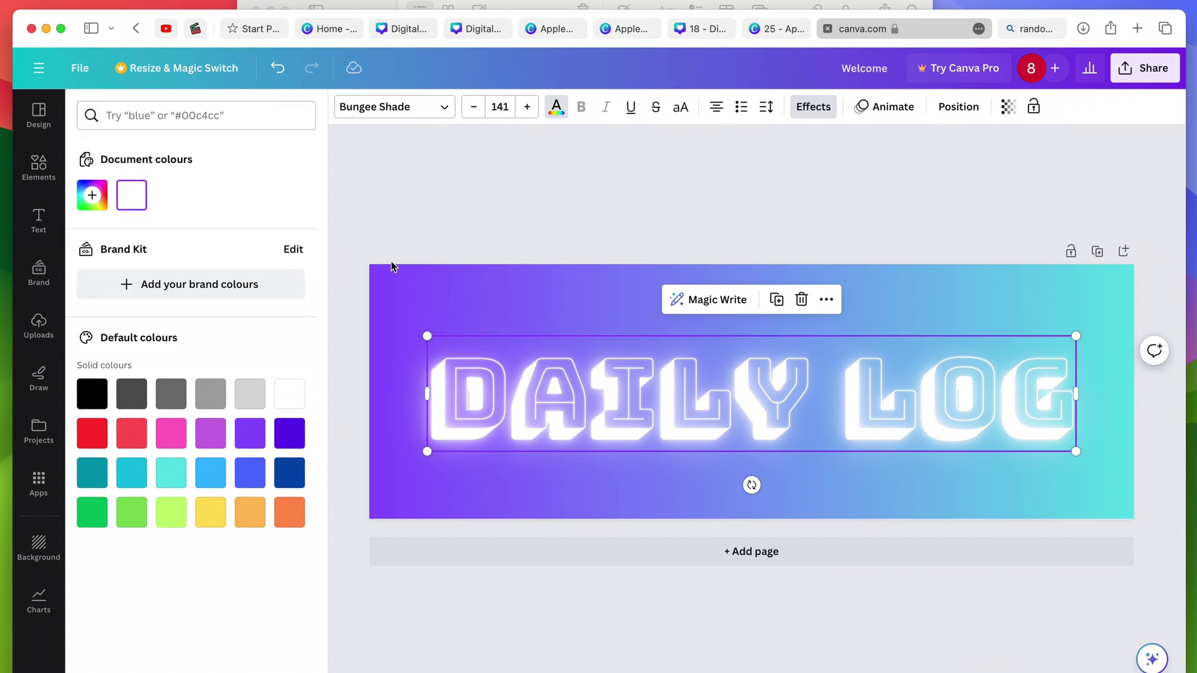
click(210, 512)
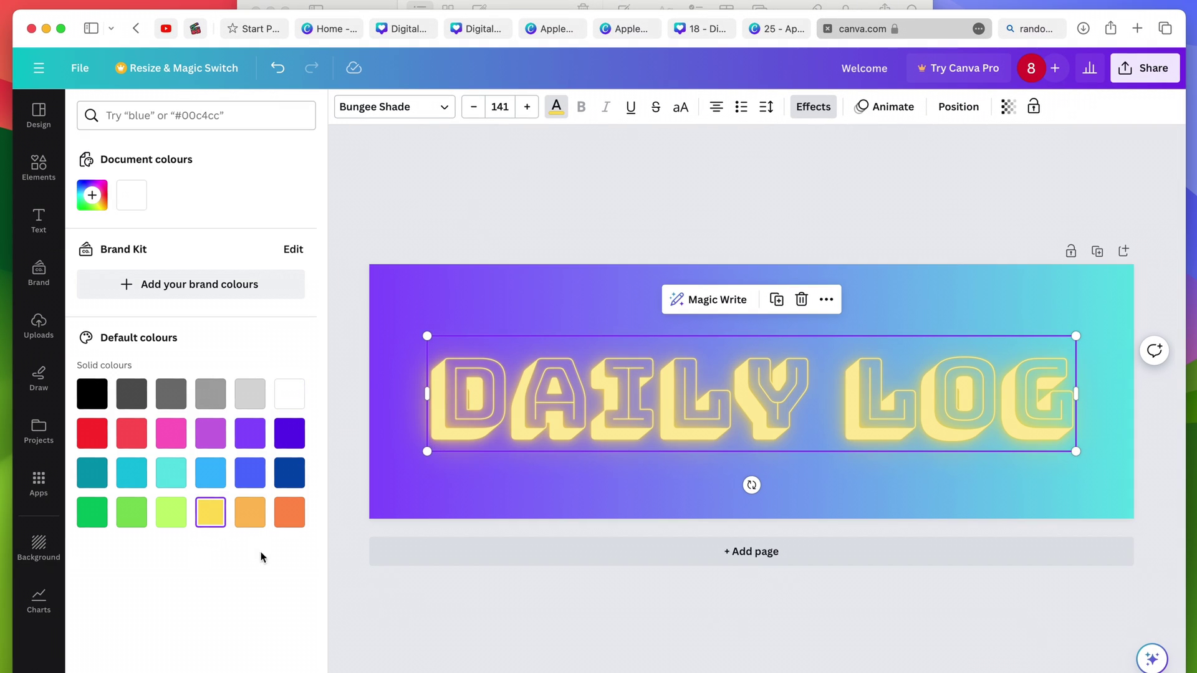
click(249, 512)
click(173, 516)
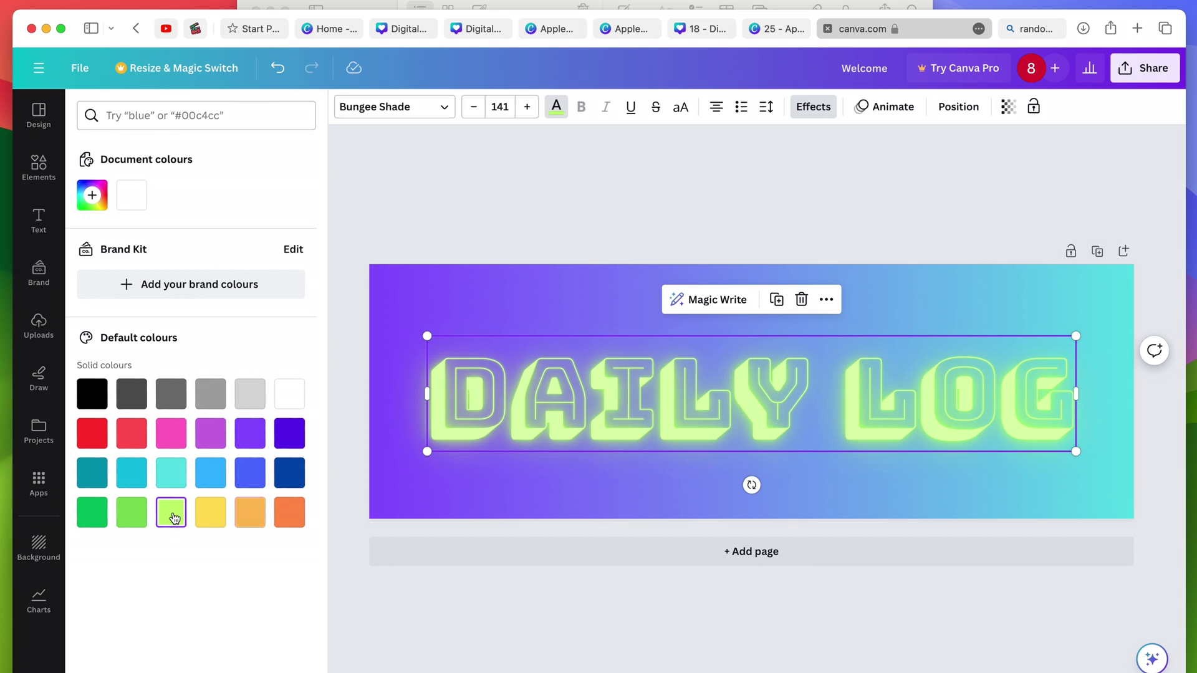
click(293, 395)
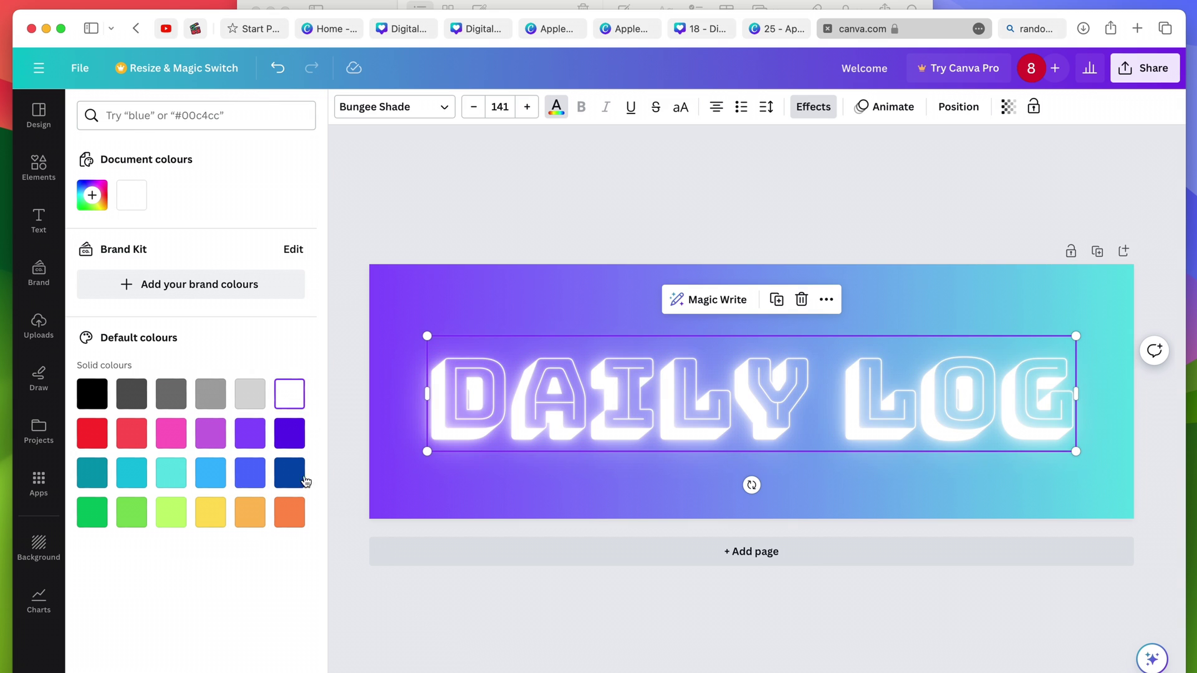
click(679, 323)
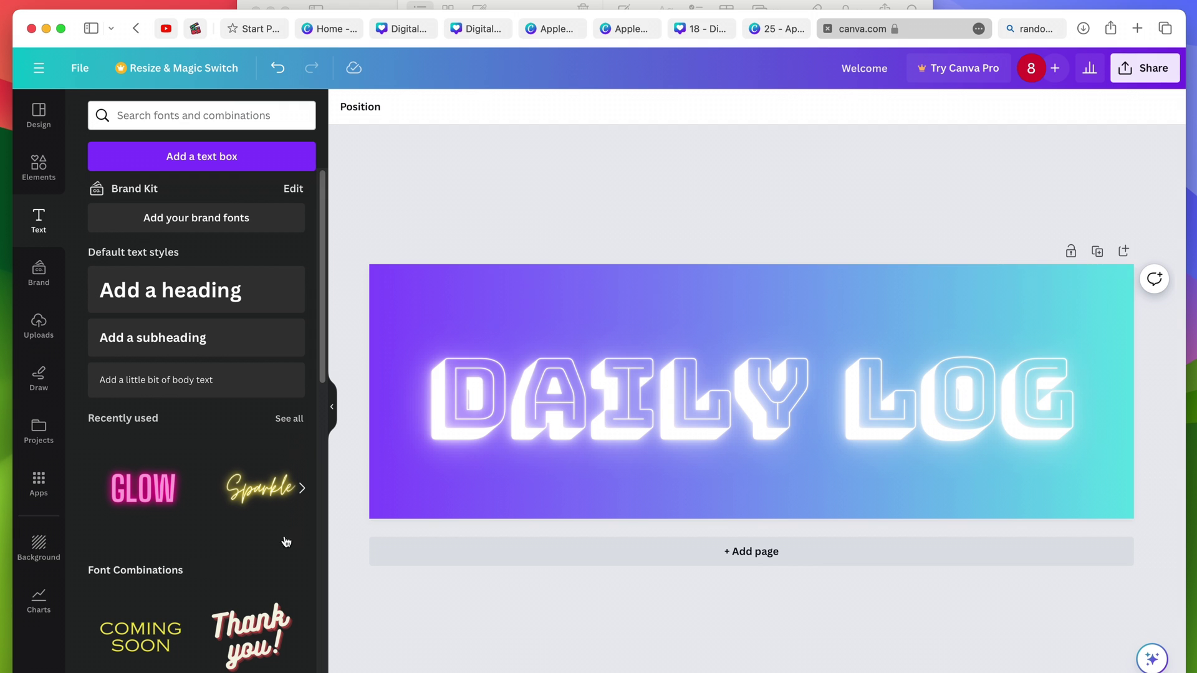
- Try the purple starry sky and the Earth-at-night photo as the banner's background
click(39, 545)
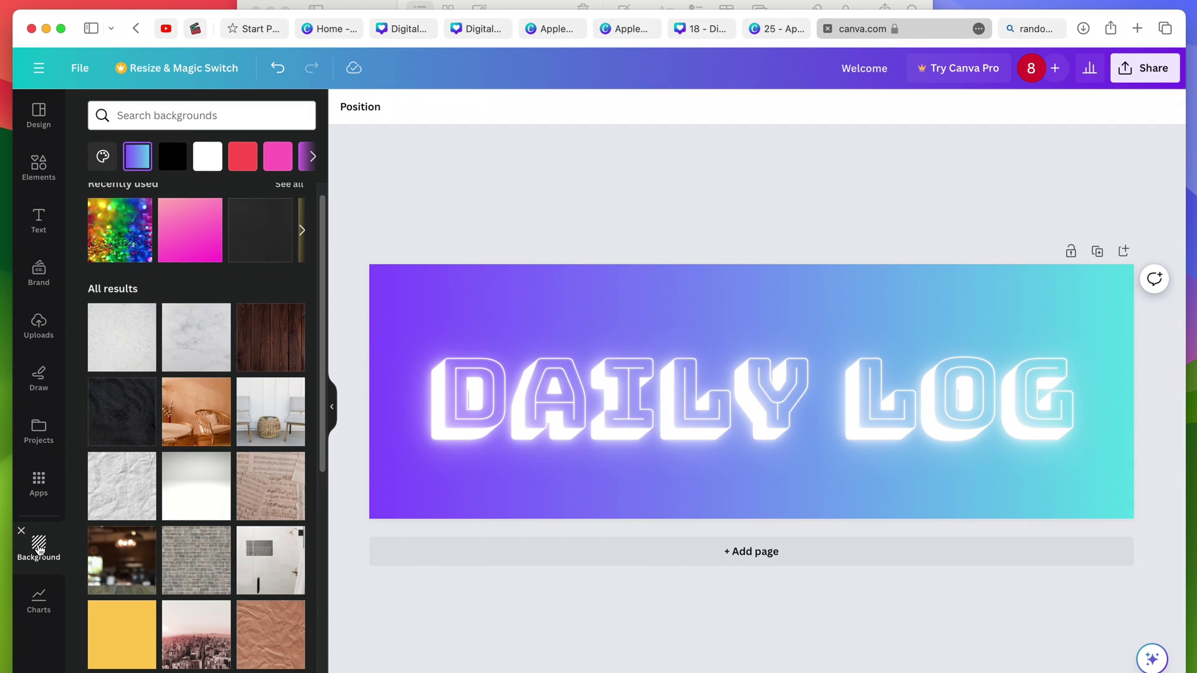
drag(323, 327, 323, 664)
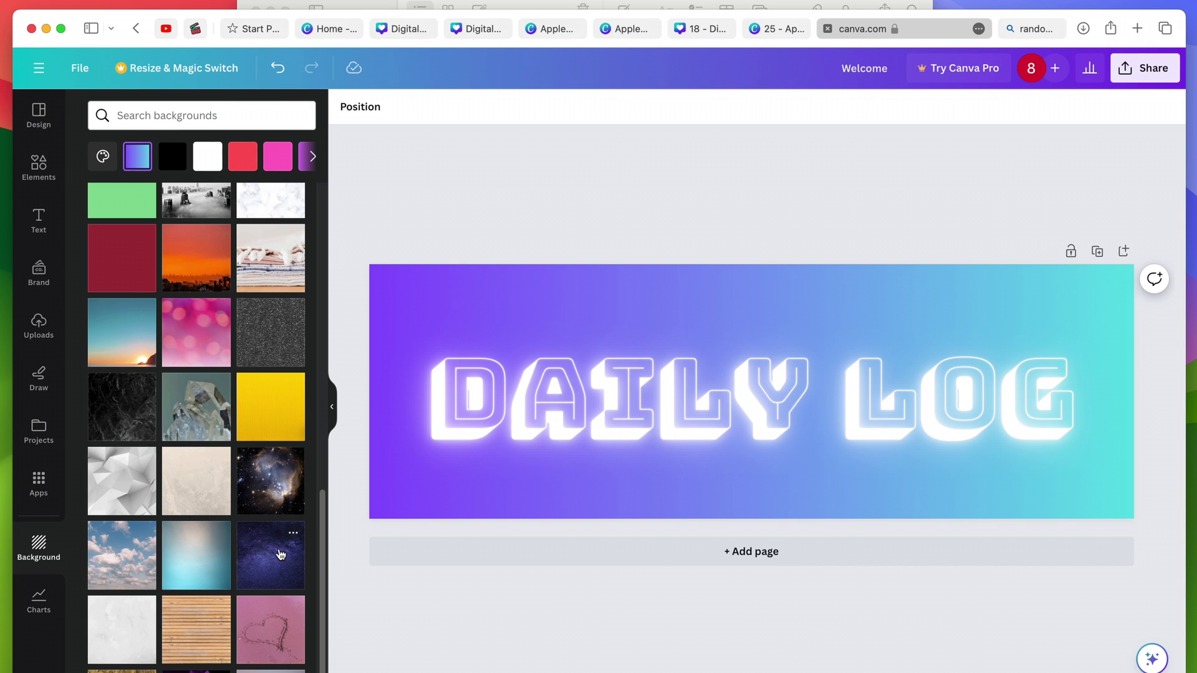
click(280, 554)
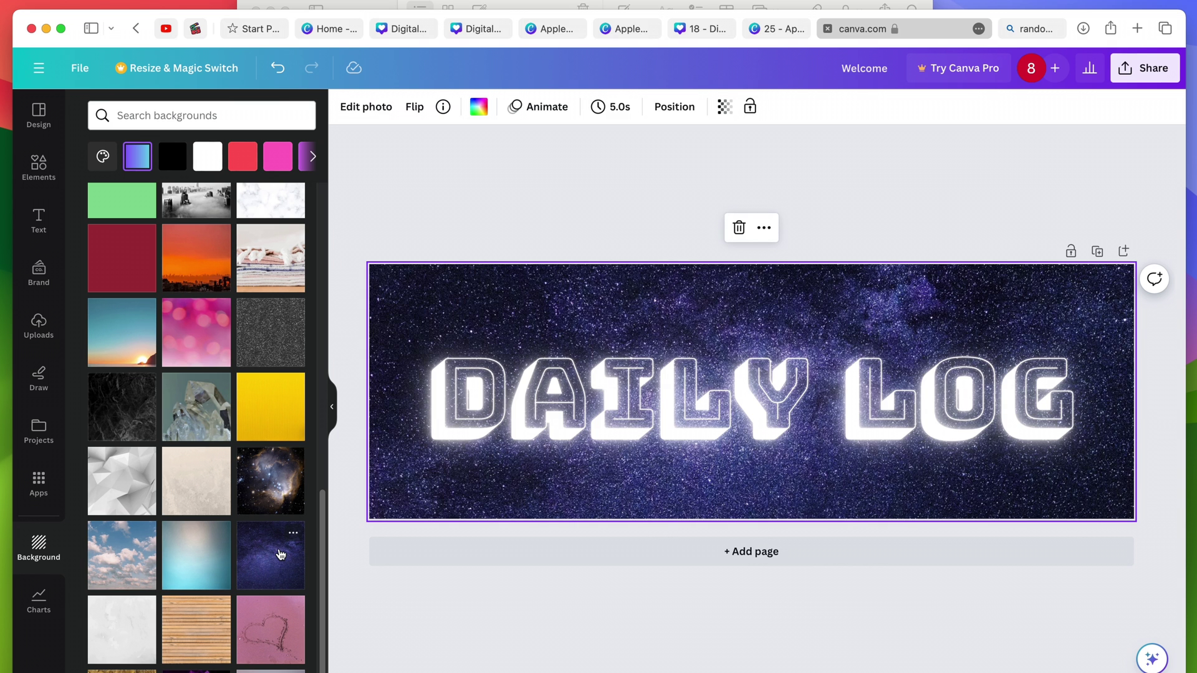
scroll(281, 554, down, 10)
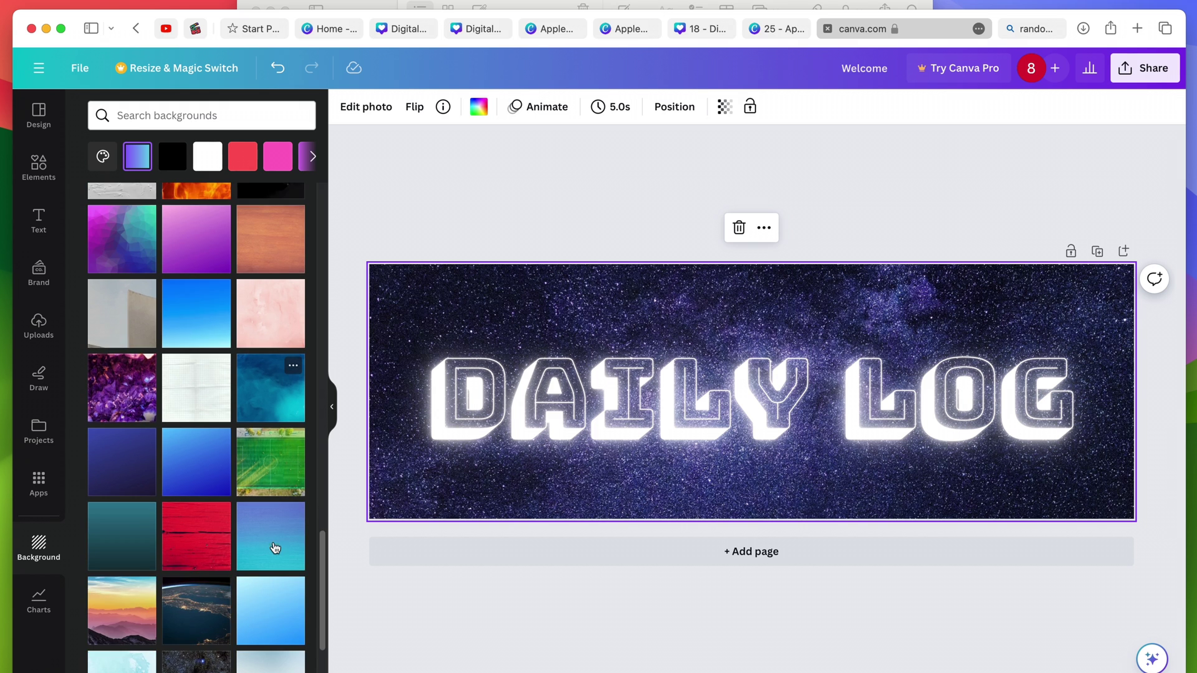
click(215, 571)
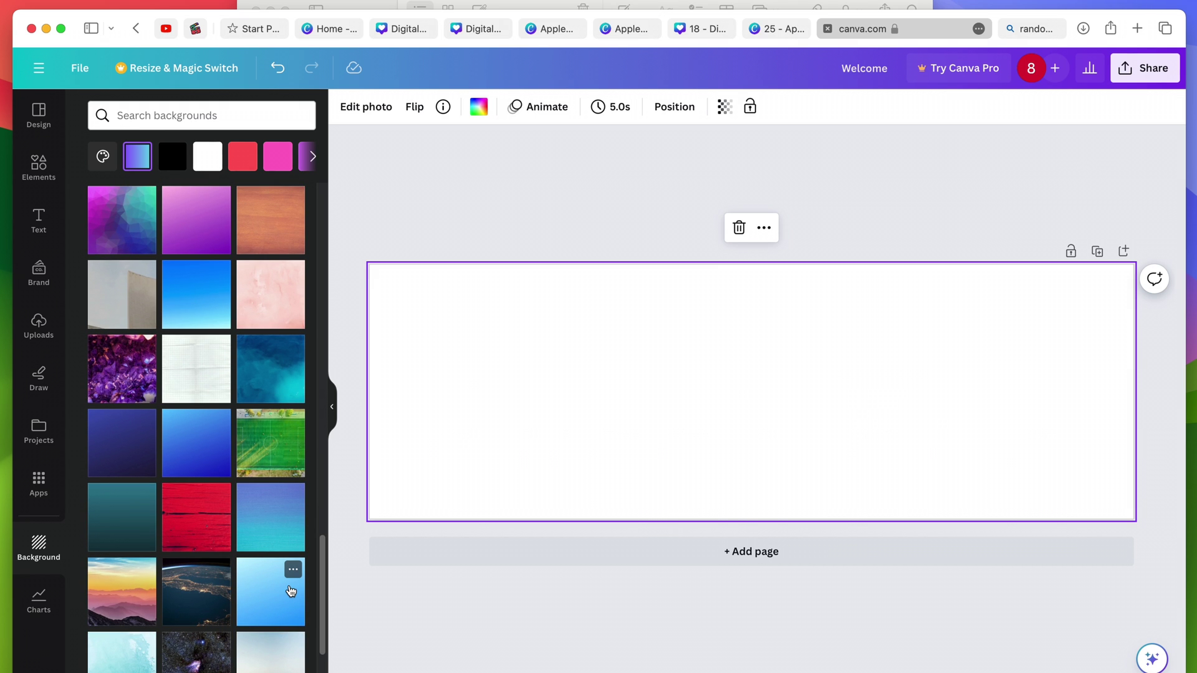
scroll(291, 591, down, 1)
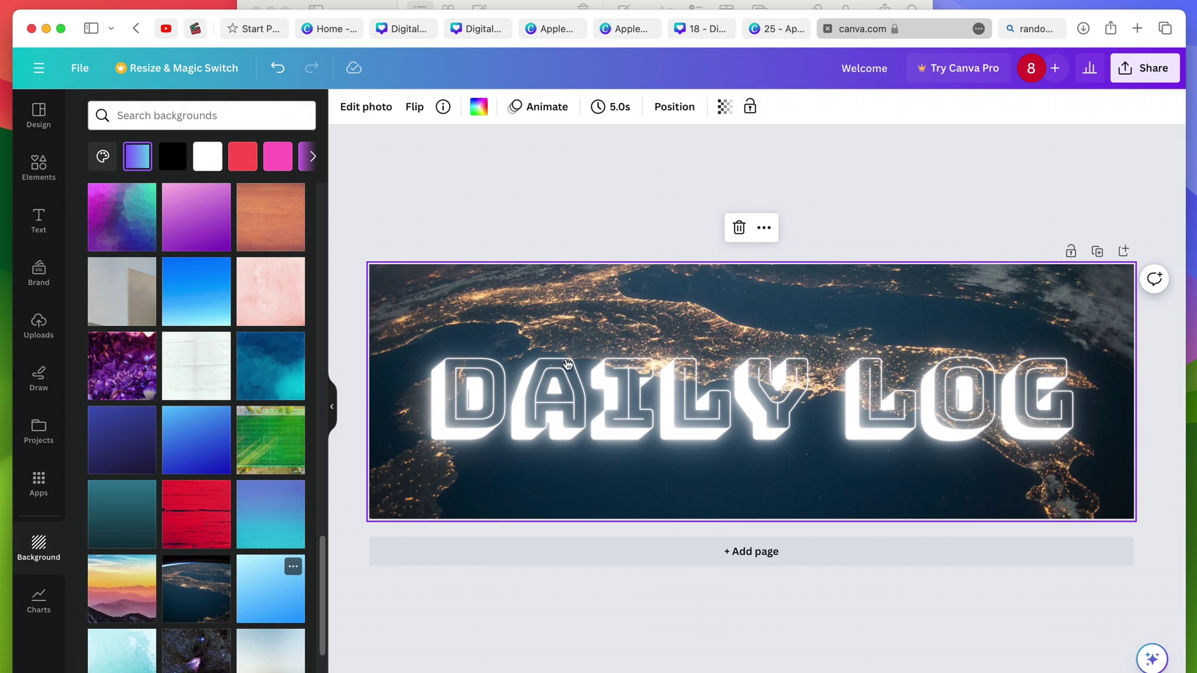
- Set the banner's background to the photo of orange flames on black
scroll(312, 599, down, 3)
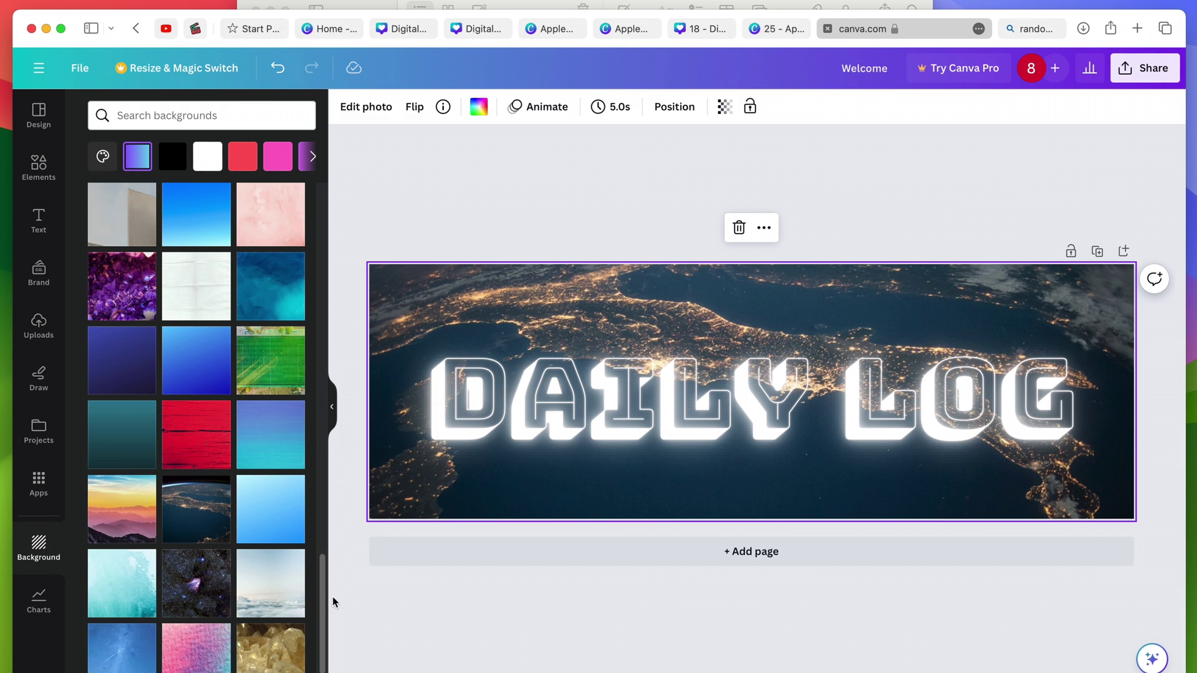
drag(326, 589, 326, 660)
click(193, 489)
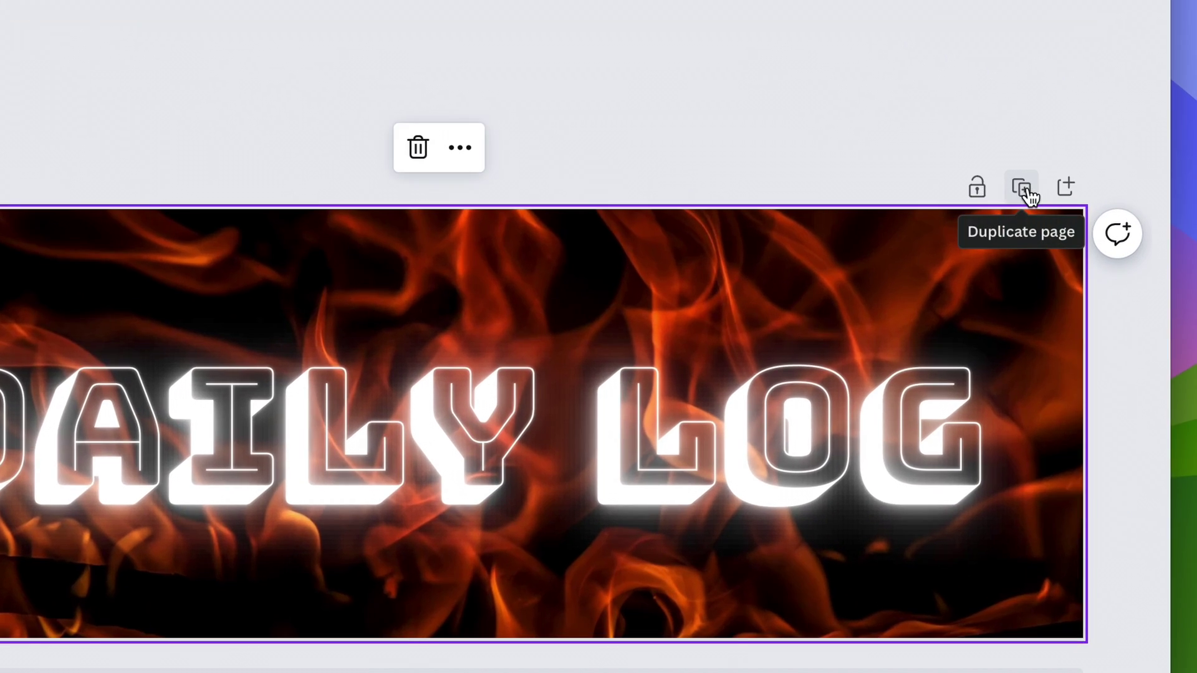
- Duplicate the flame banner page, try the green leaf background on the copy, and settle on the blue starry night sky with trees
click(1097, 251)
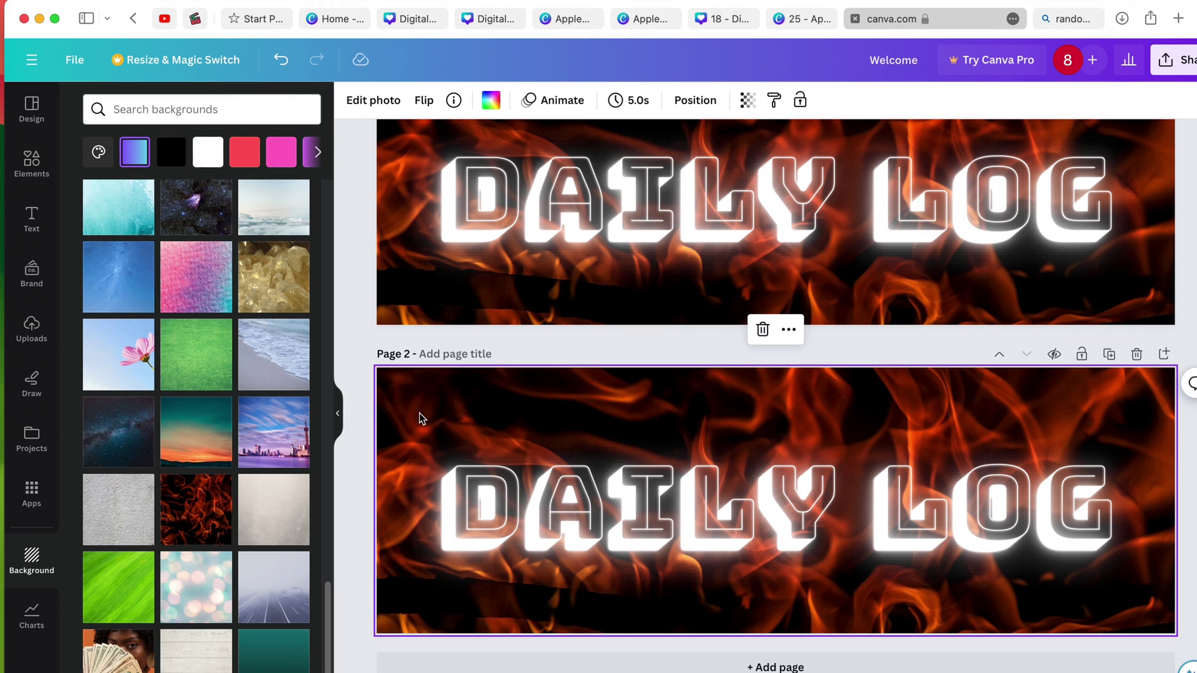
click(112, 574)
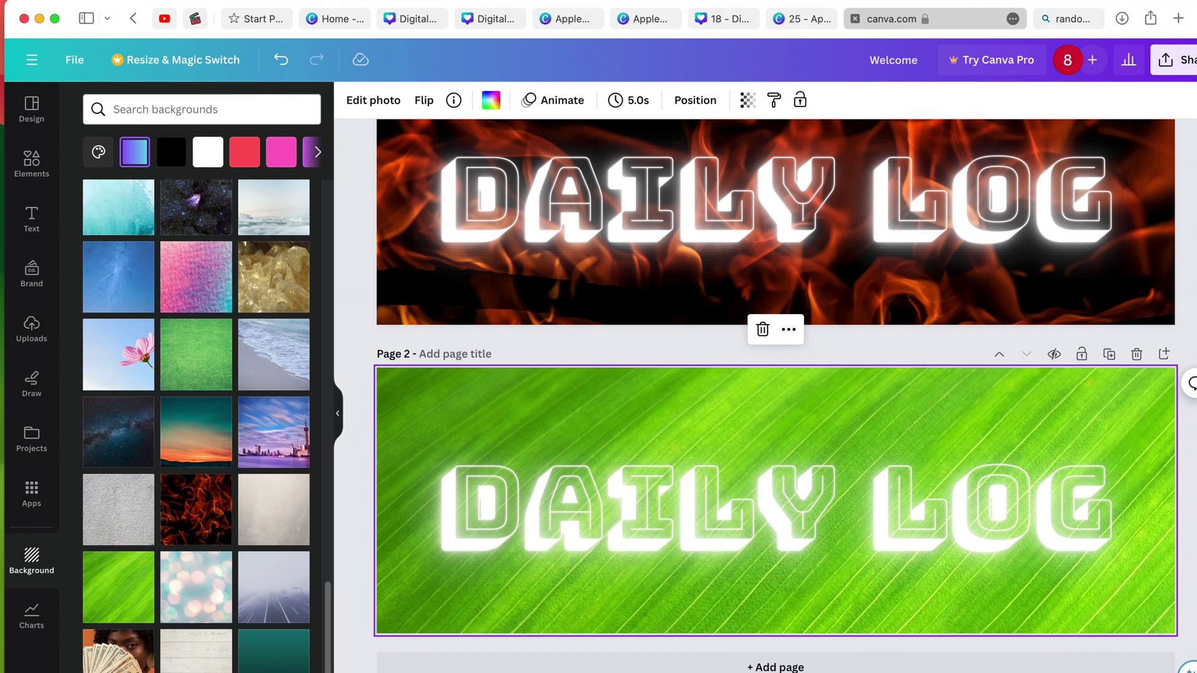
scroll(193, 411, down, 6)
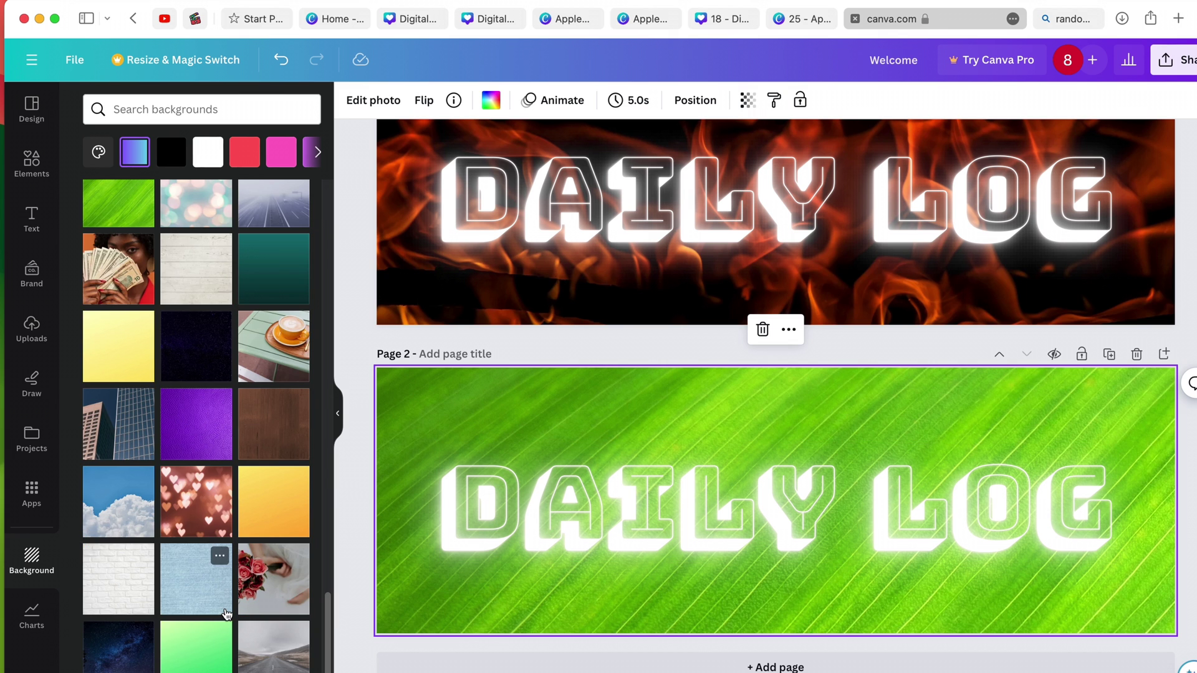
scroll(119, 623, down, 1)
click(116, 636)
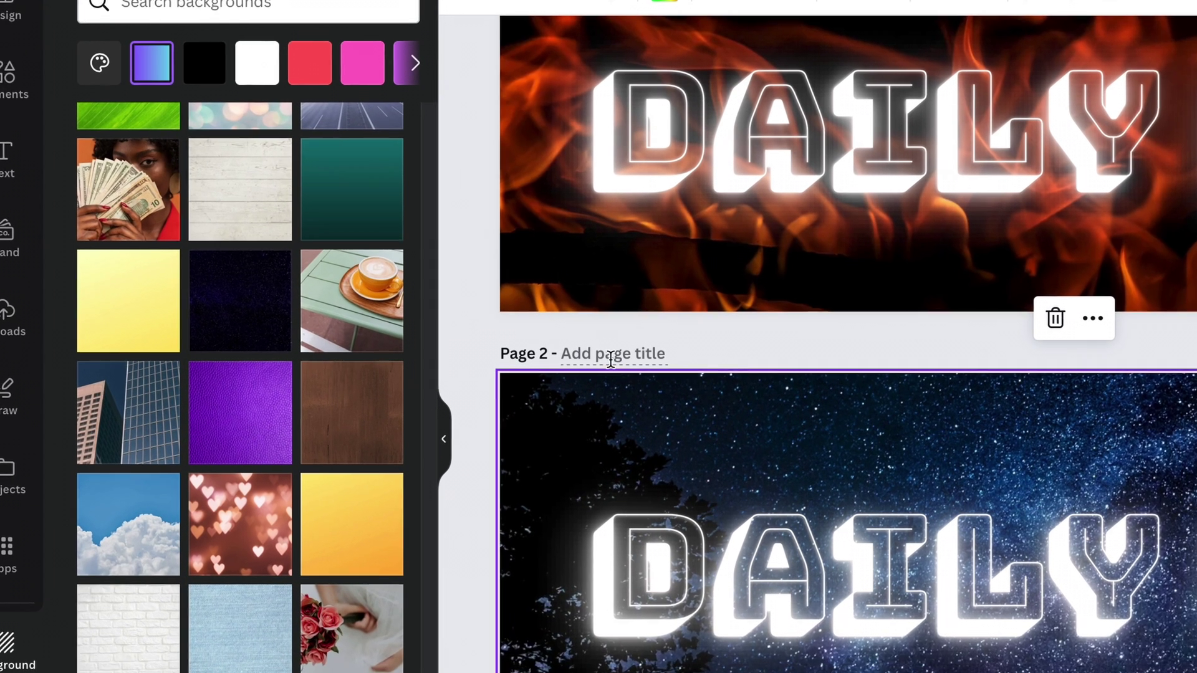
- Title page 2 "header with space background"
click(453, 354)
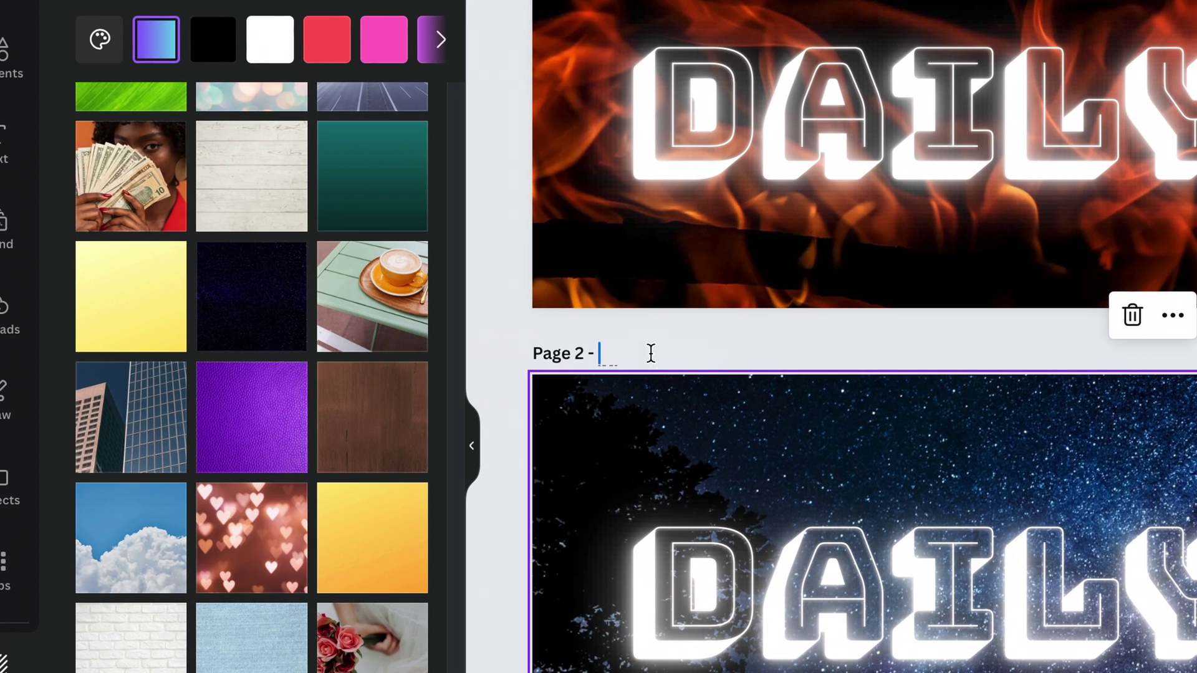
text(header)
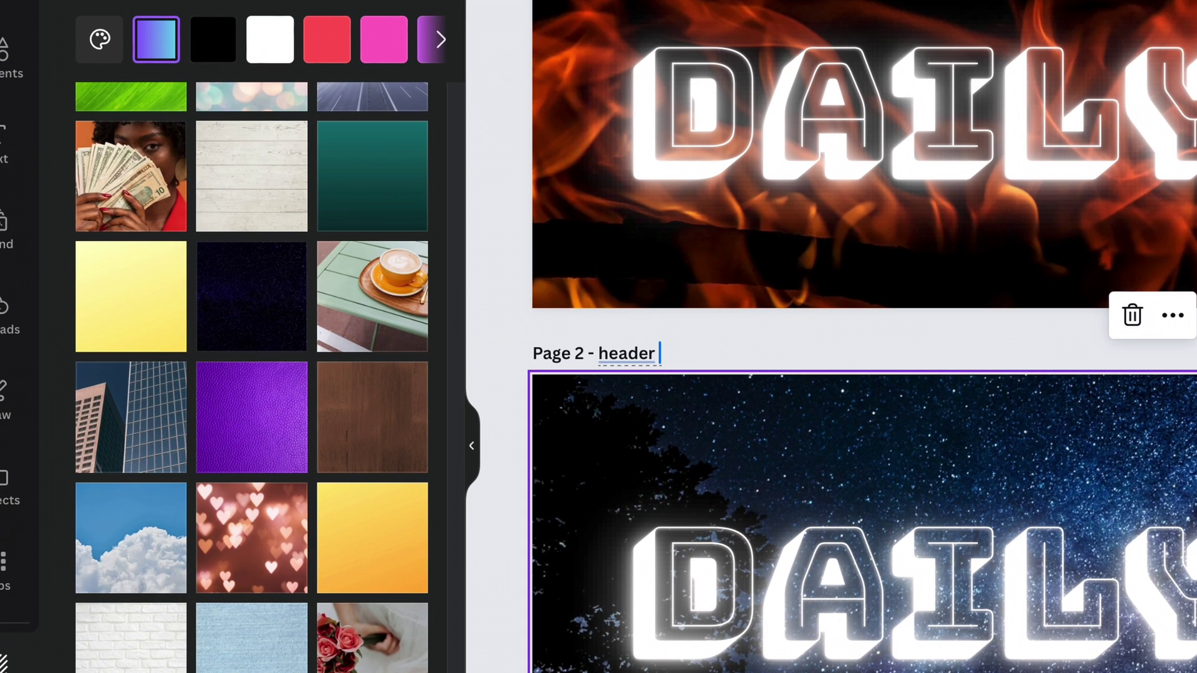
text( with space backgropu)
key(BackSpace)
key(BackSpace)
text(und)
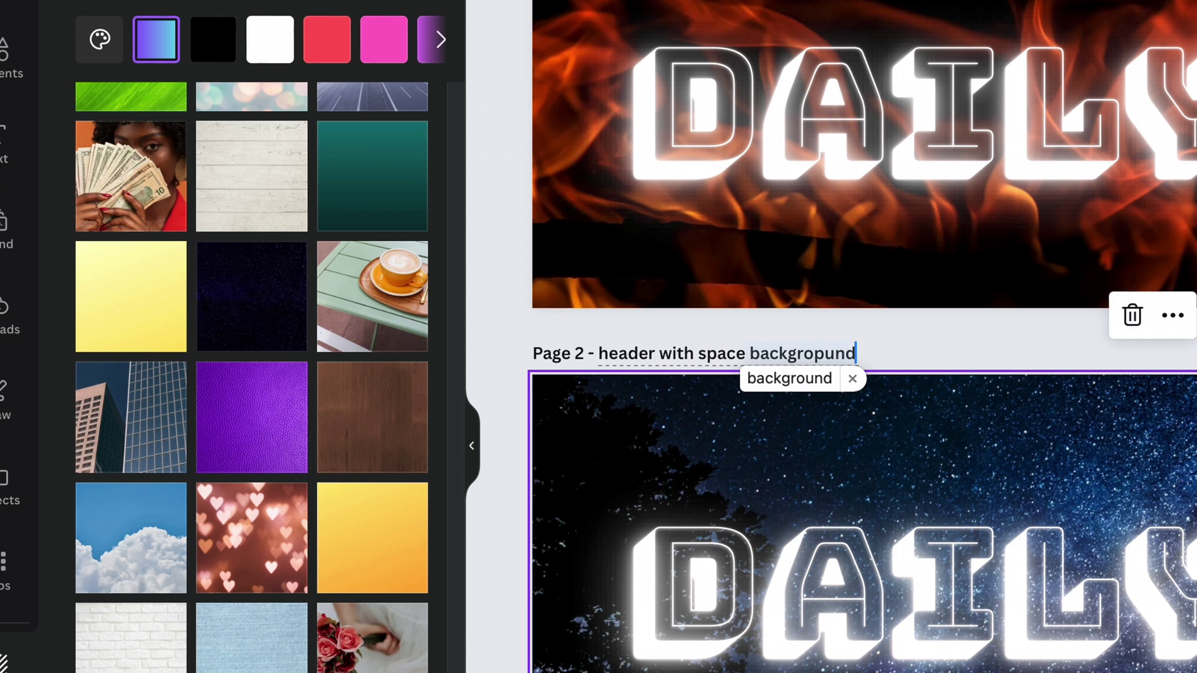
- Title page 1 "header with flames"
scroll(709, 423, up, 3)
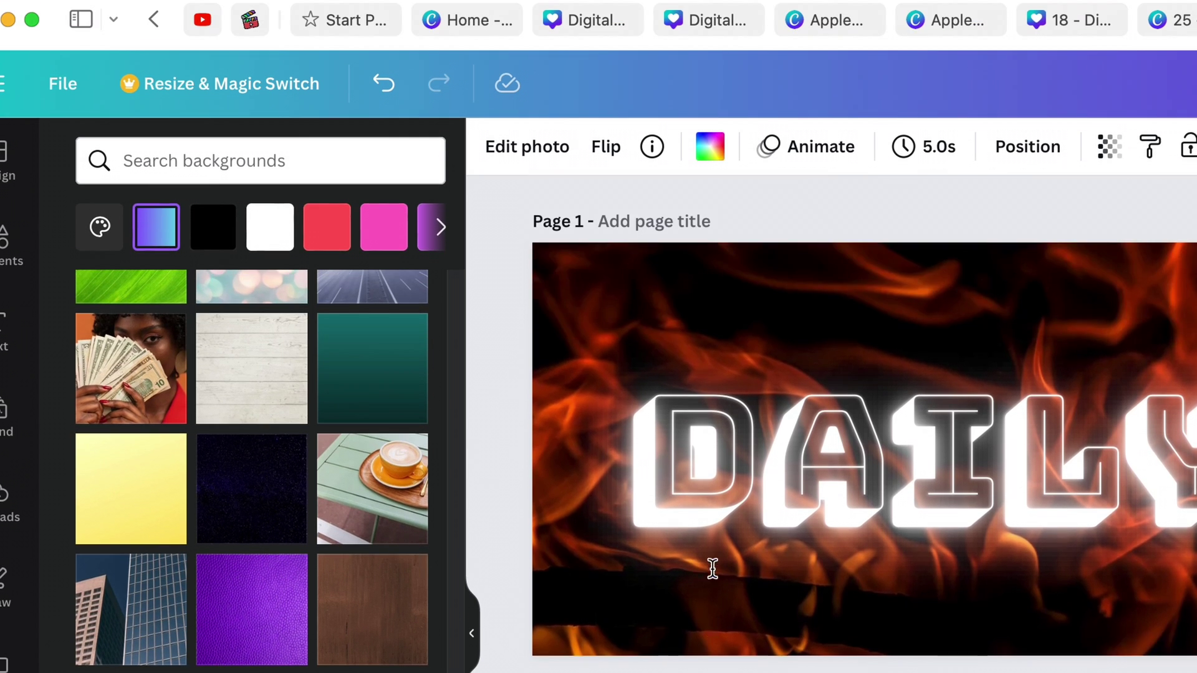
click(700, 222)
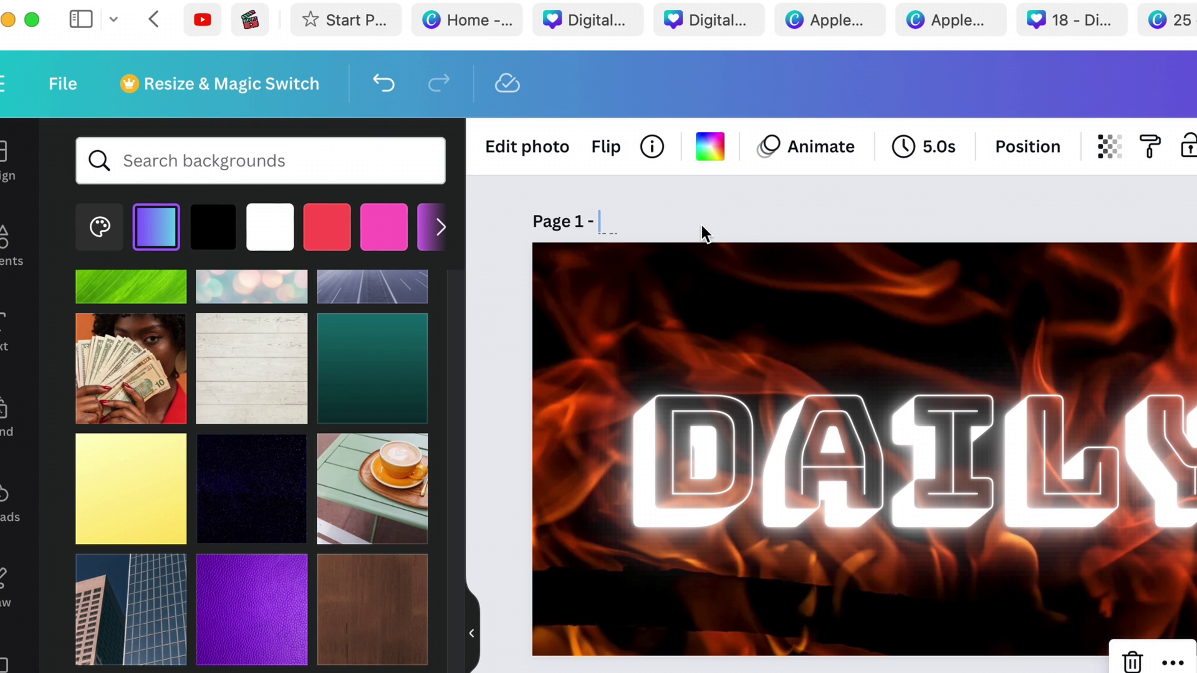
text(flames)
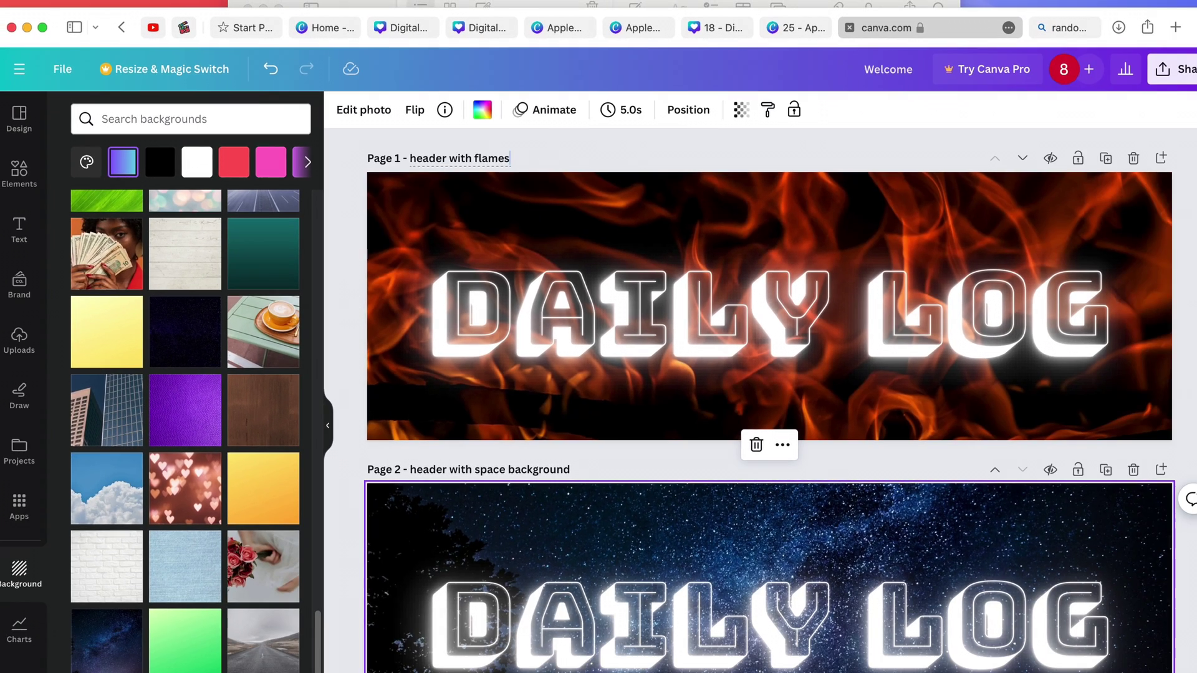
key(Return)
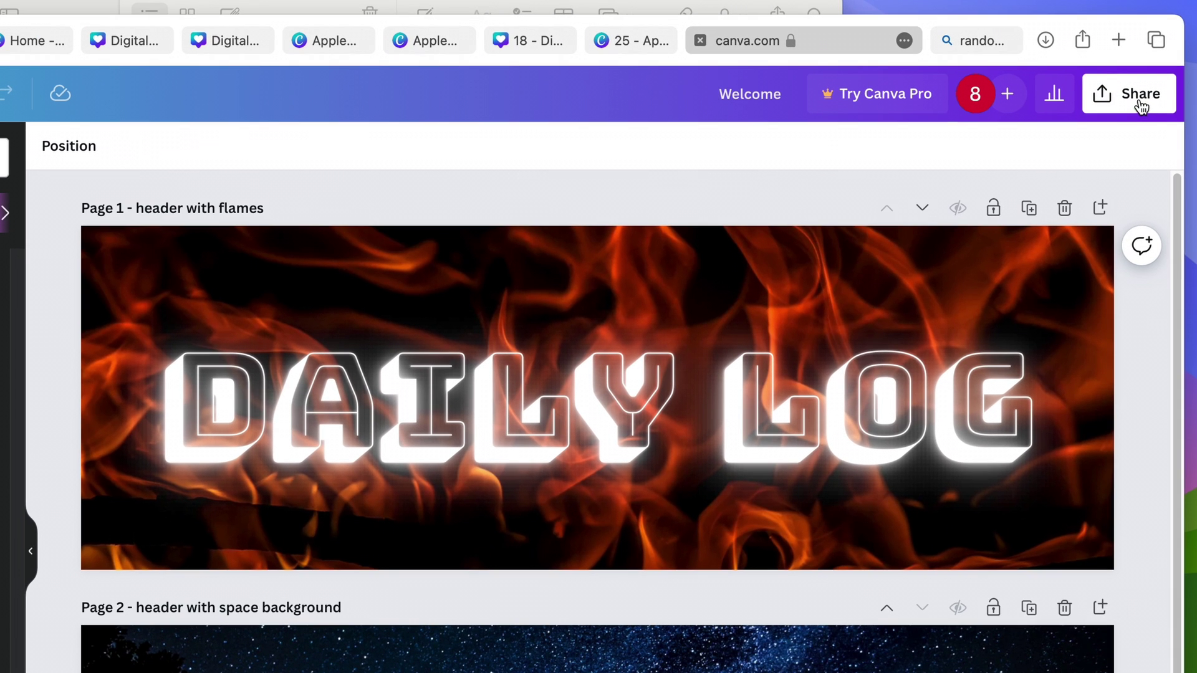
- Download all pages of the header design as PNG files at 1,500 × 500 px
click(1152, 93)
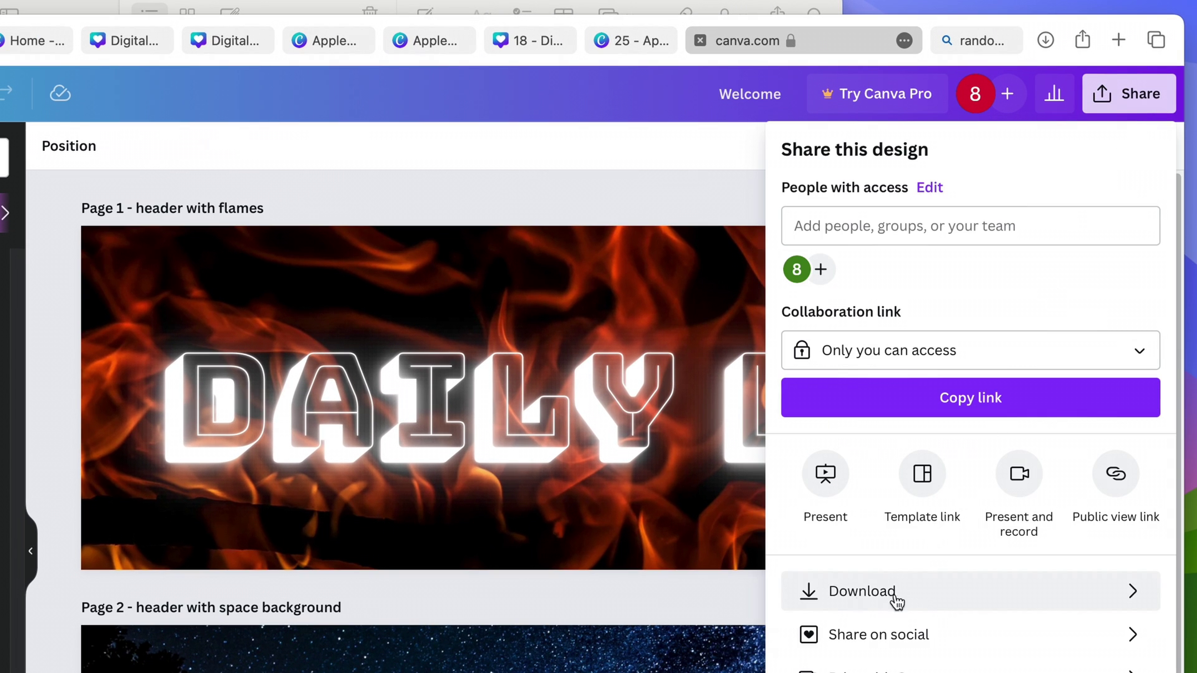
click(924, 599)
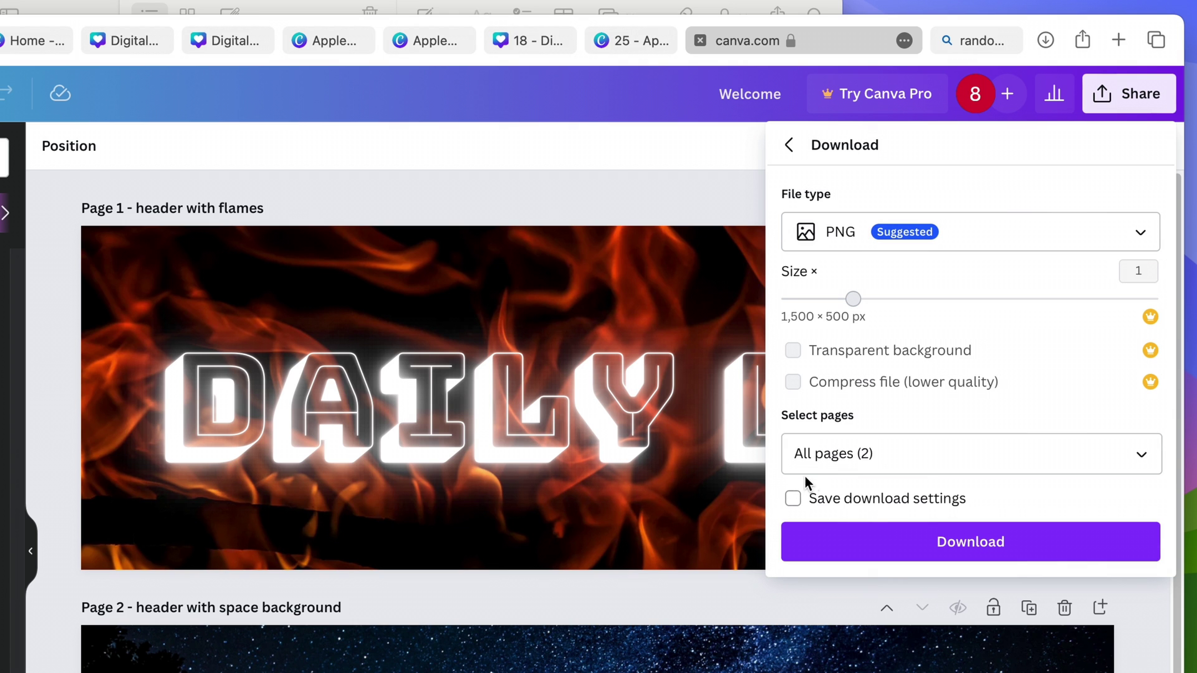
click(1145, 458)
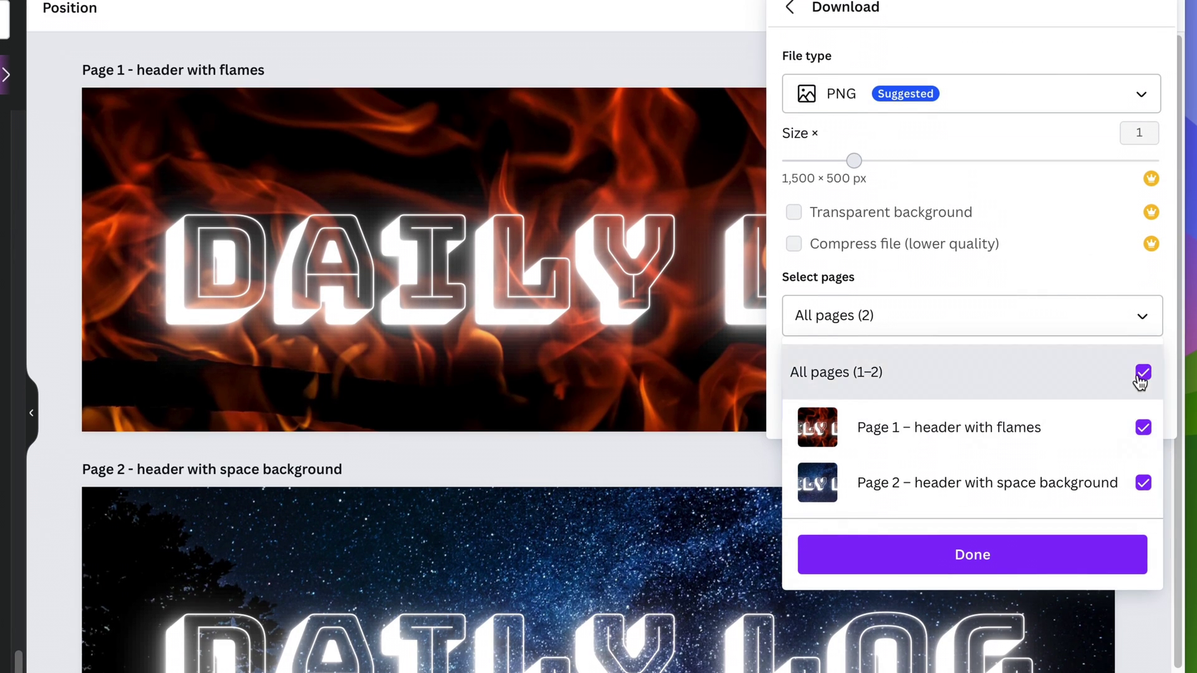
click(1143, 374)
click(1143, 373)
click(974, 561)
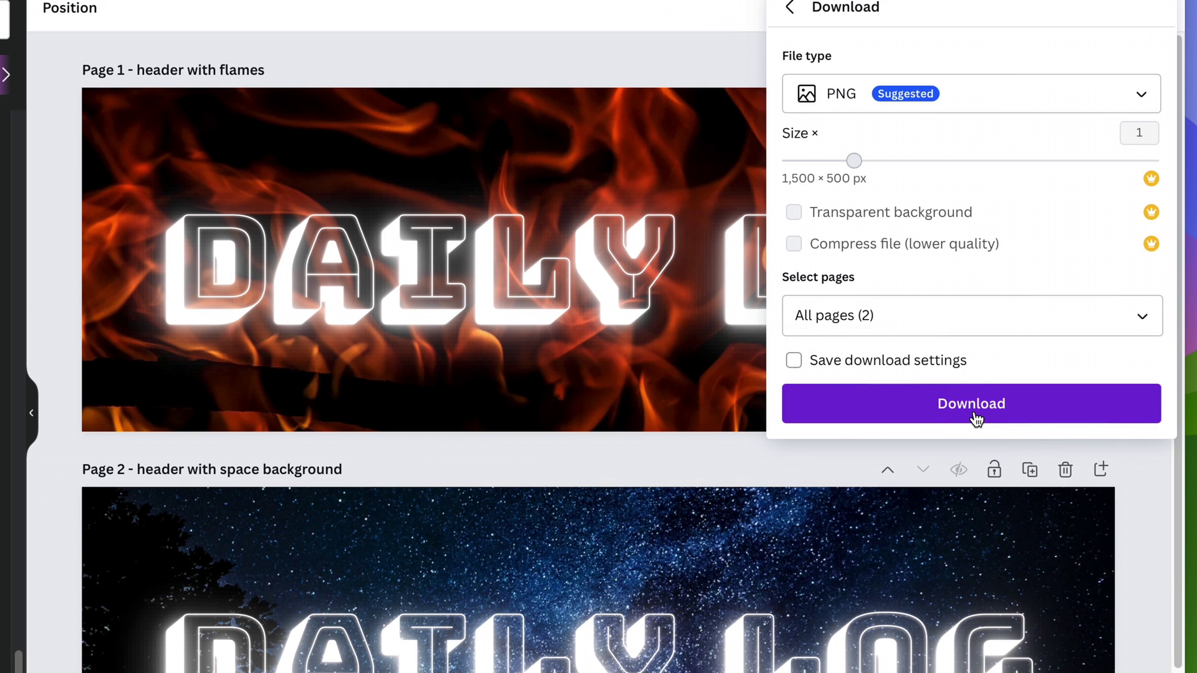
click(974, 417)
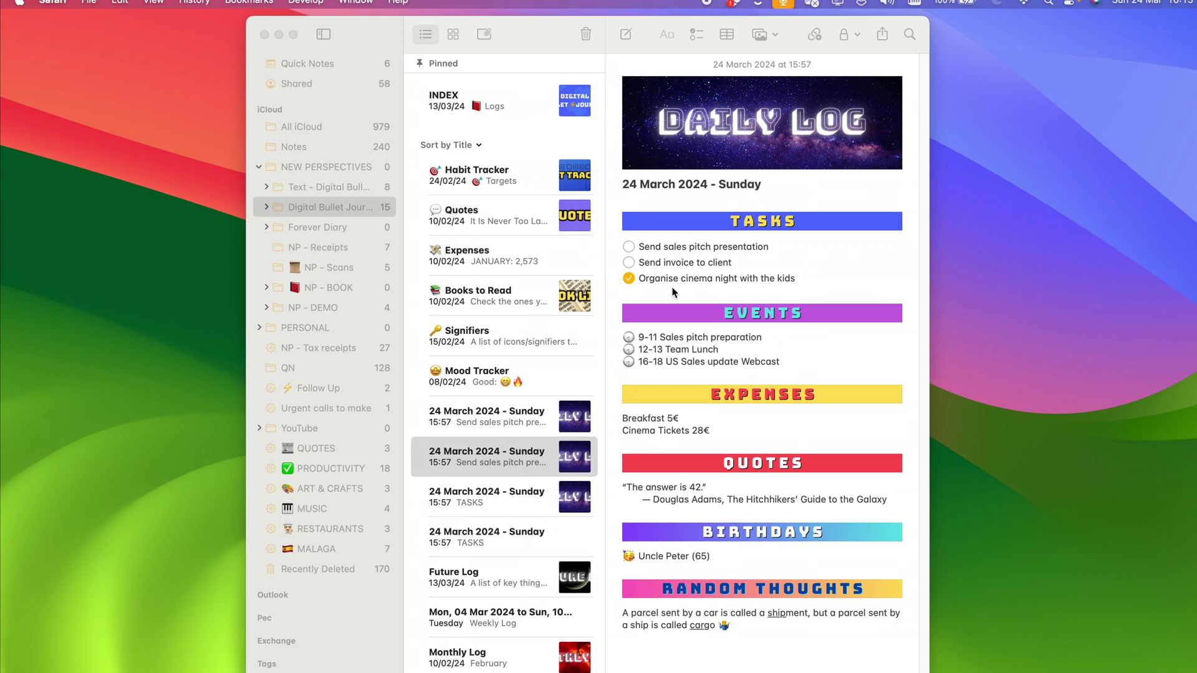
- Switch to Apple Notes and insert the flame DAILY LOG header above the title of the plain-text "24 March 2024 - Sunday" note
click(511, 542)
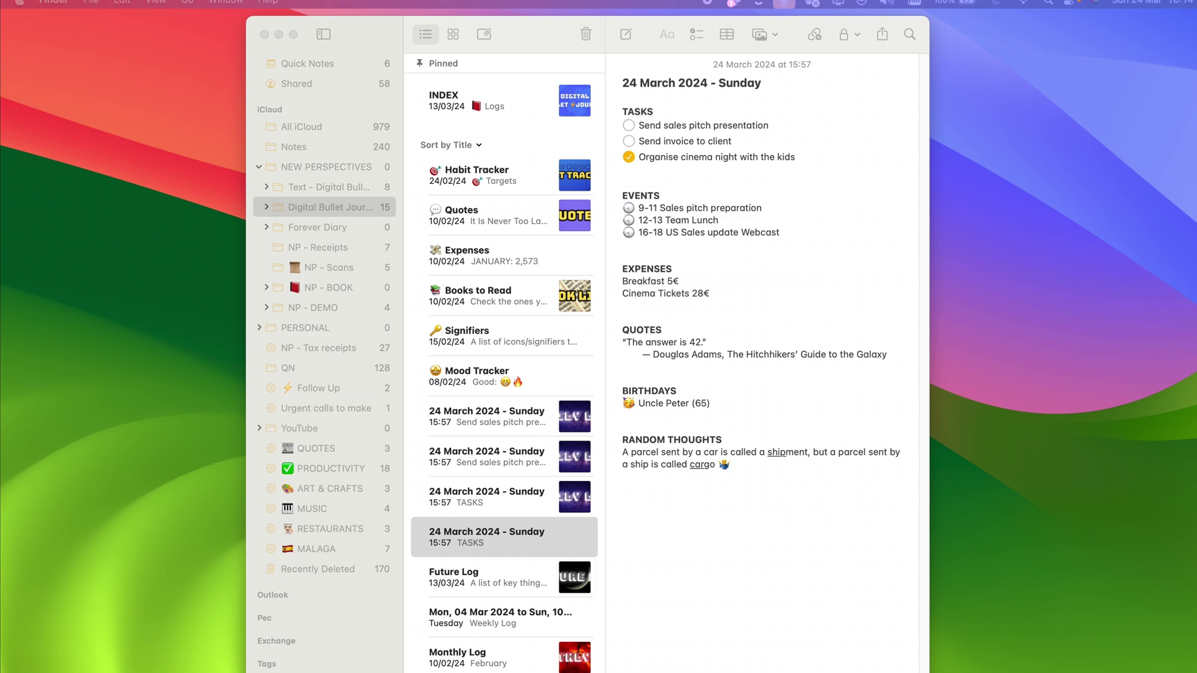
drag(773, 1, 710, 99)
drag(620, 78, 627, 81)
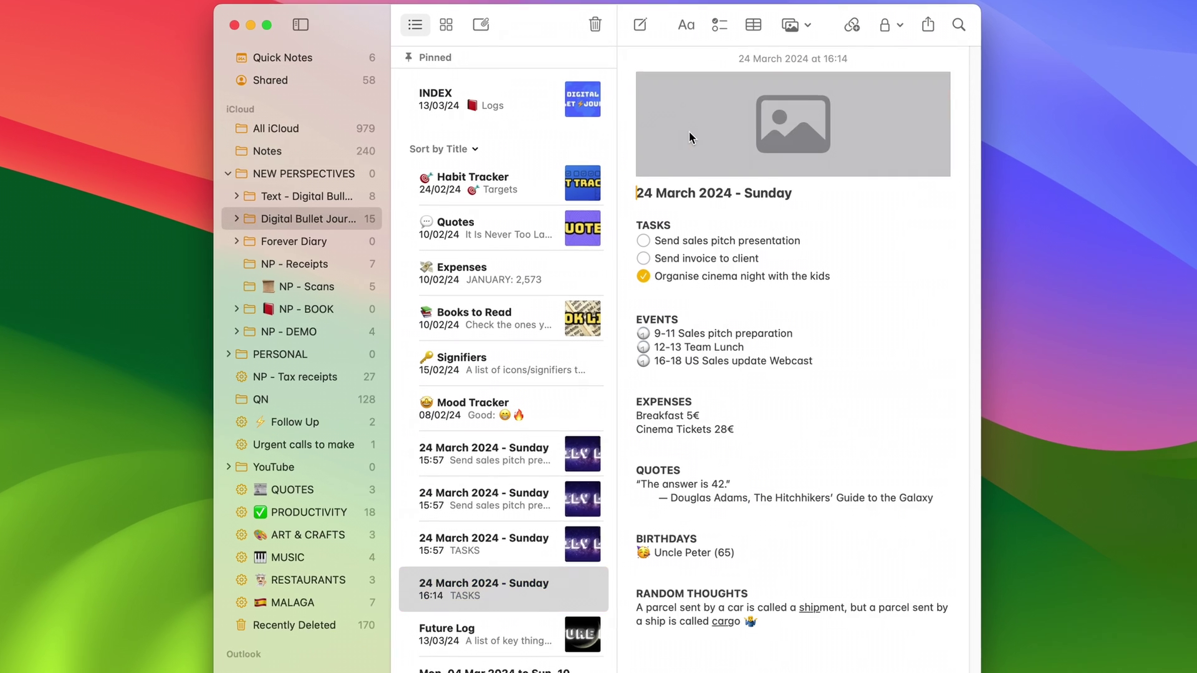
mouse_move(790, 149)
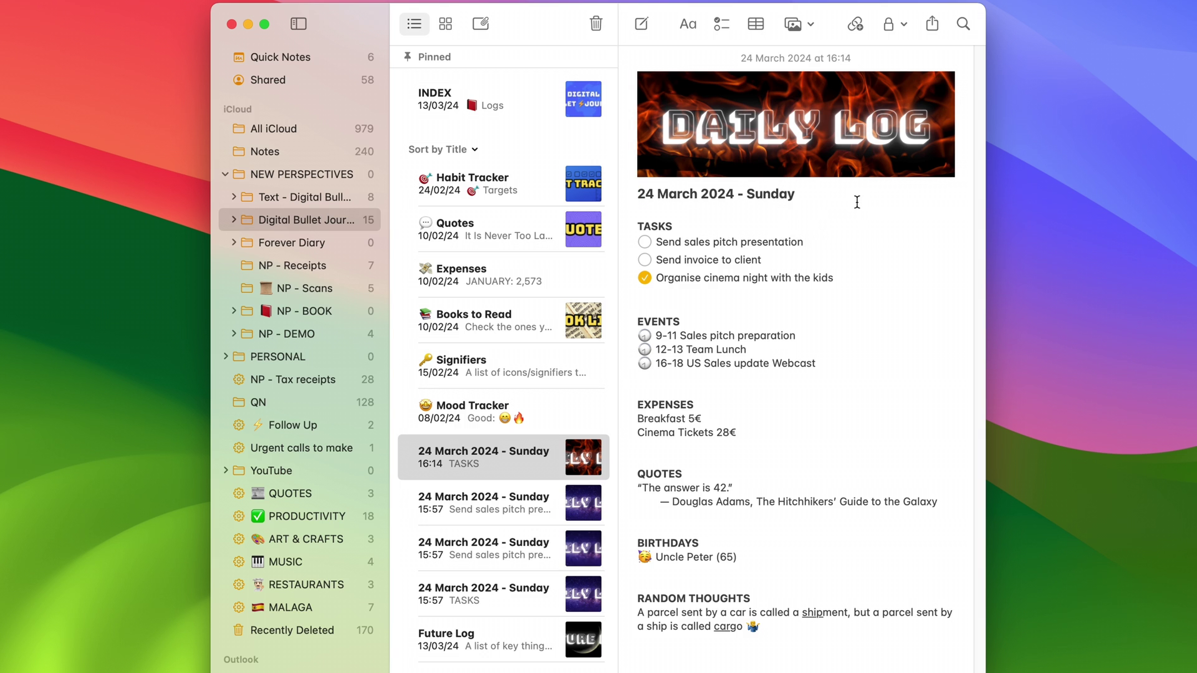
click(517, 554)
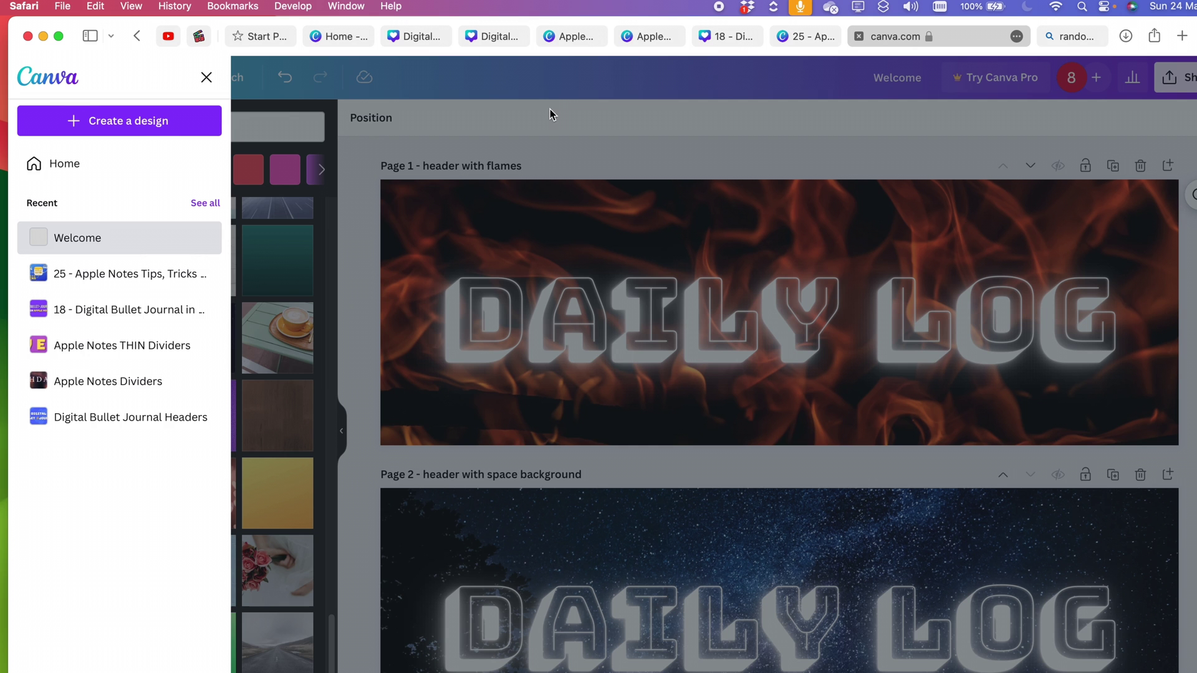
- Switch back to Canva, create a new custom design of 1500 × 100 px, and give it a solid pink background
click(554, 103)
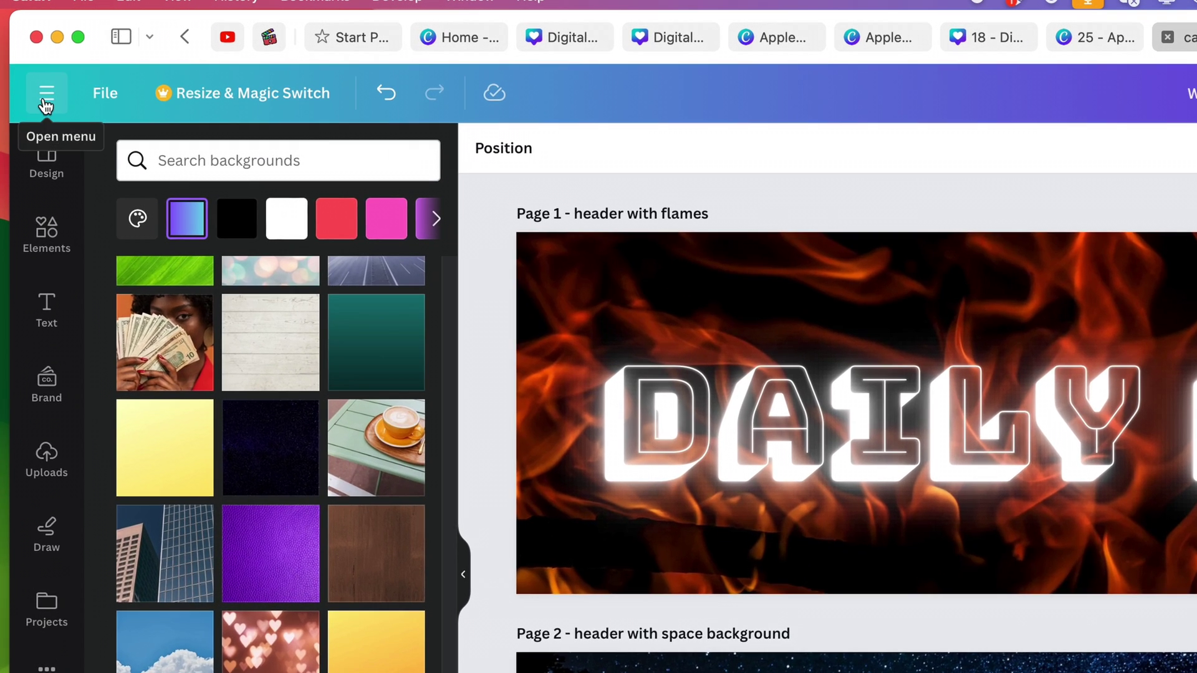
click(35, 77)
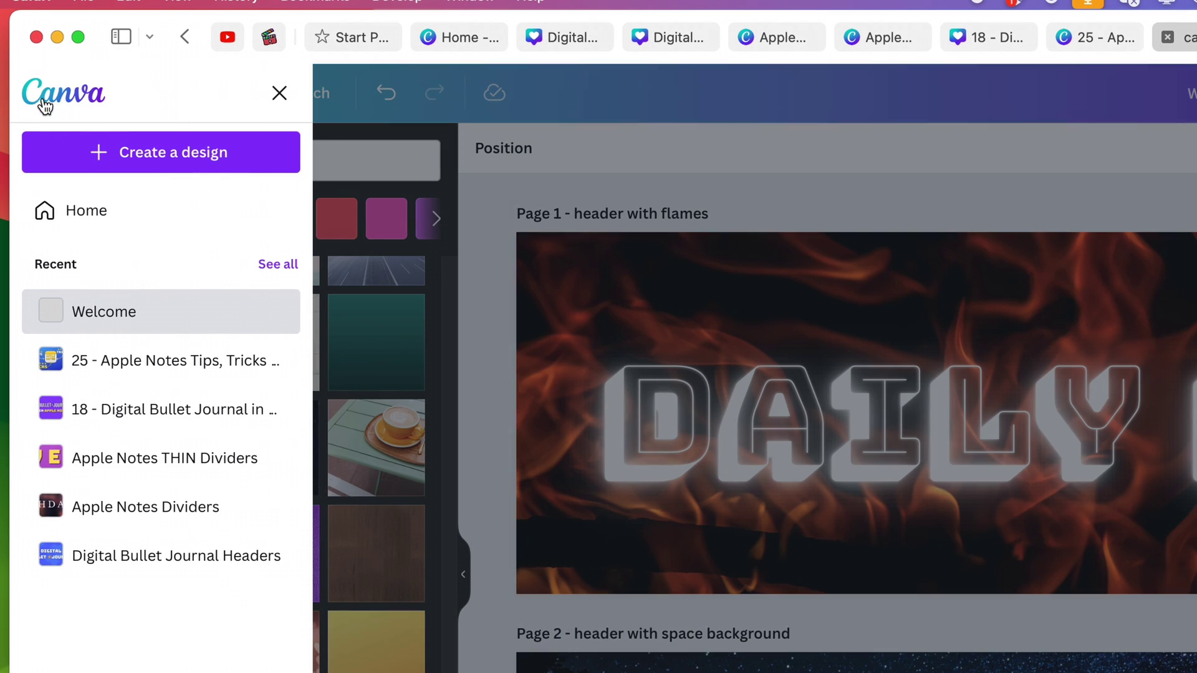
click(166, 154)
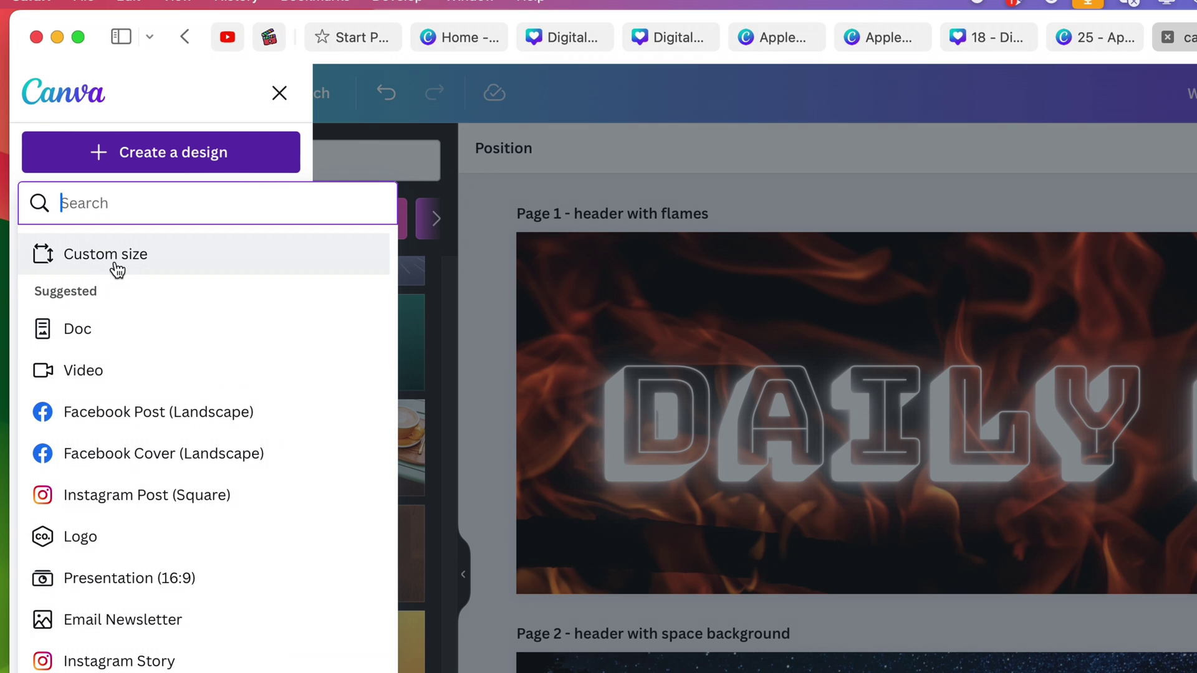
click(117, 266)
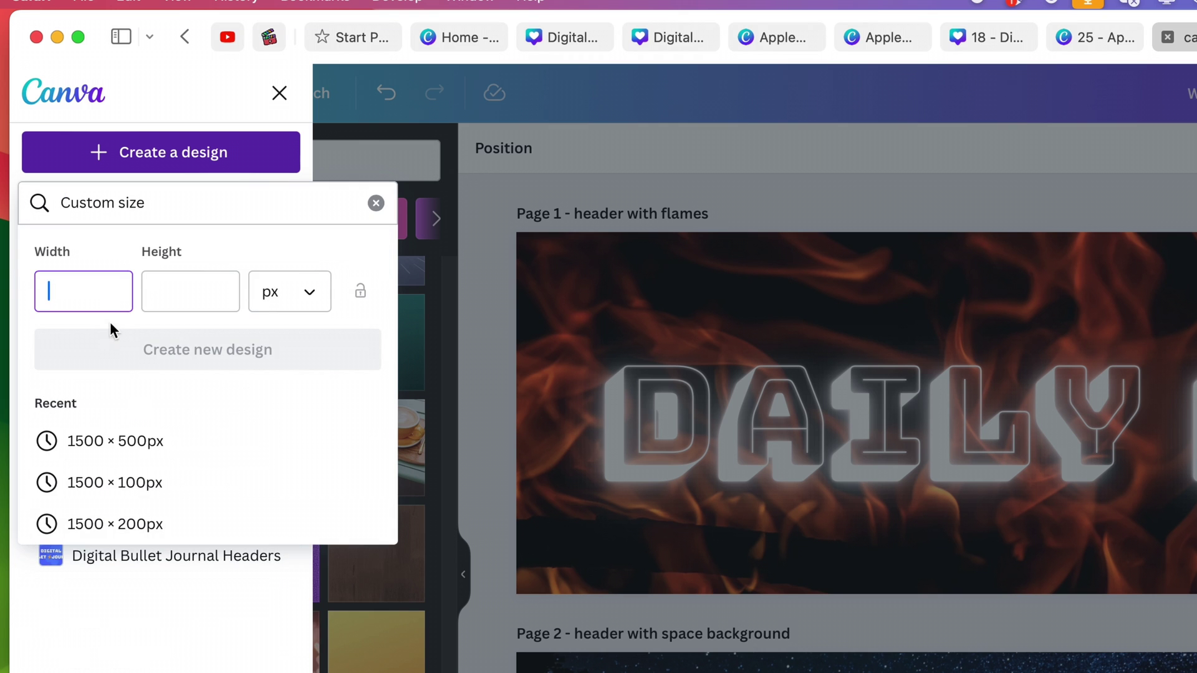
click(106, 291)
text(1500)
key(Tab)
text(1)
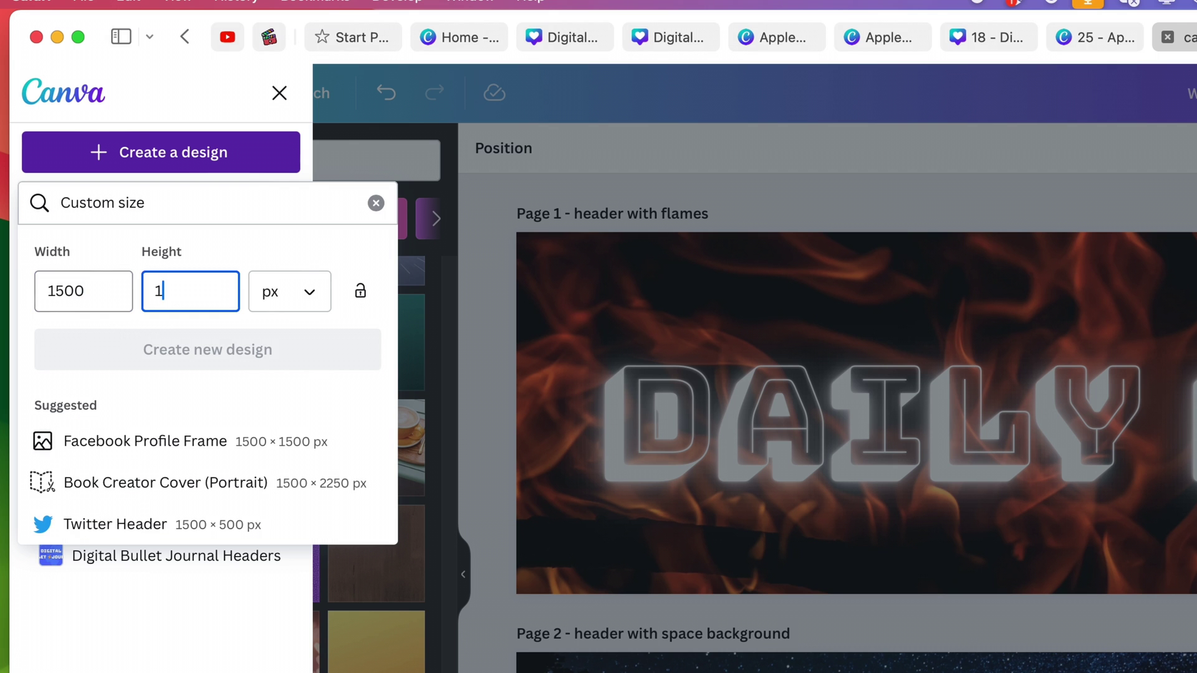
text(00)
click(112, 293)
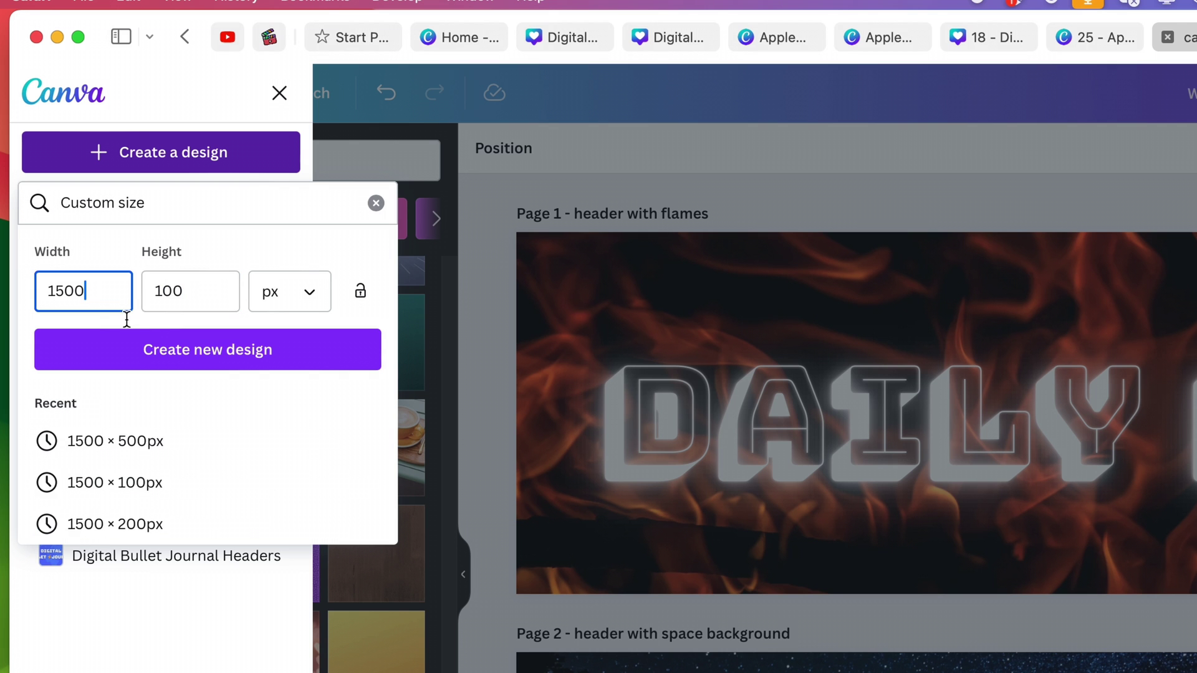
click(228, 357)
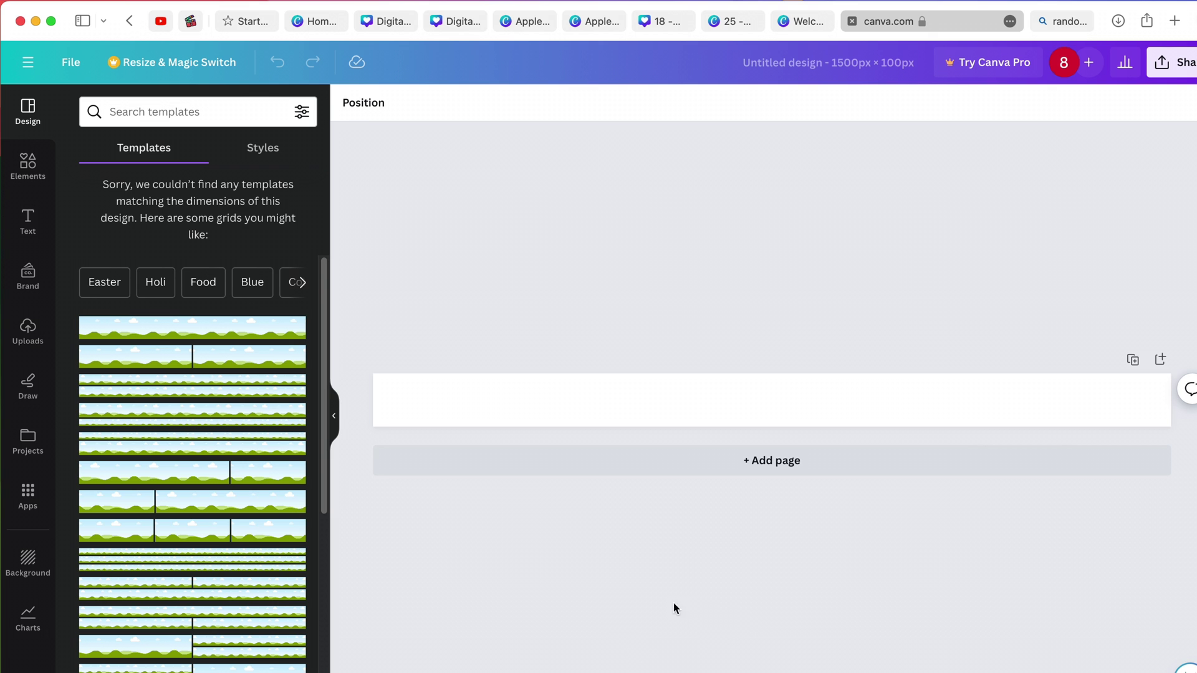
click(29, 561)
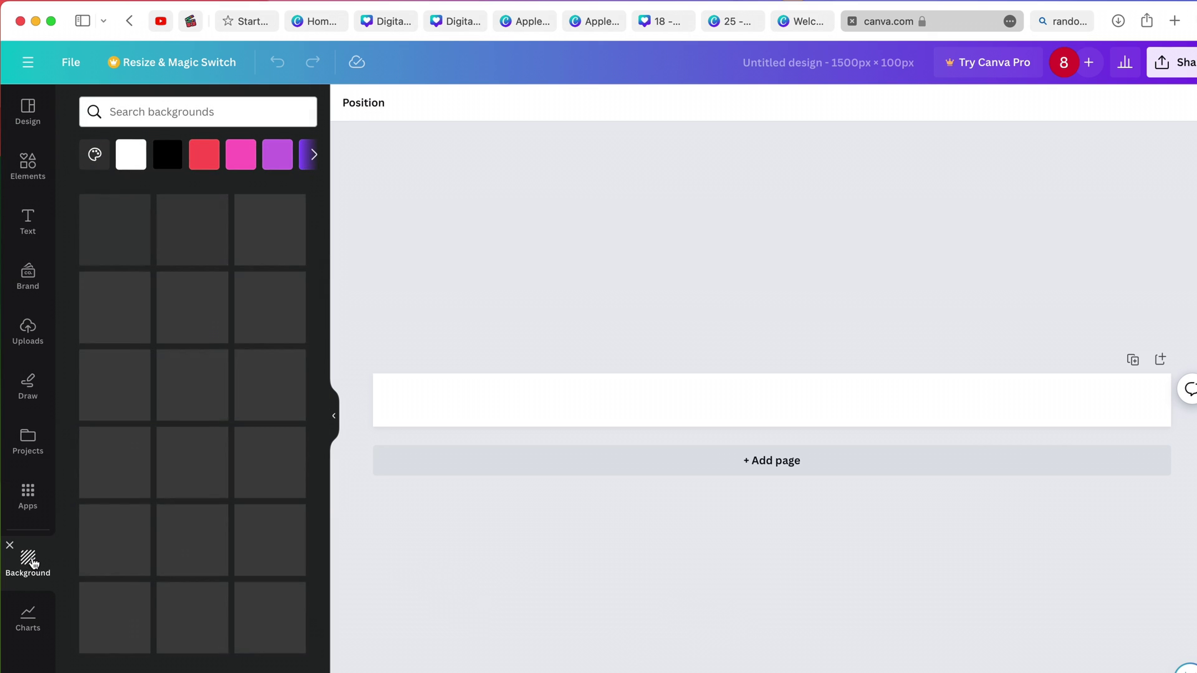
click(252, 167)
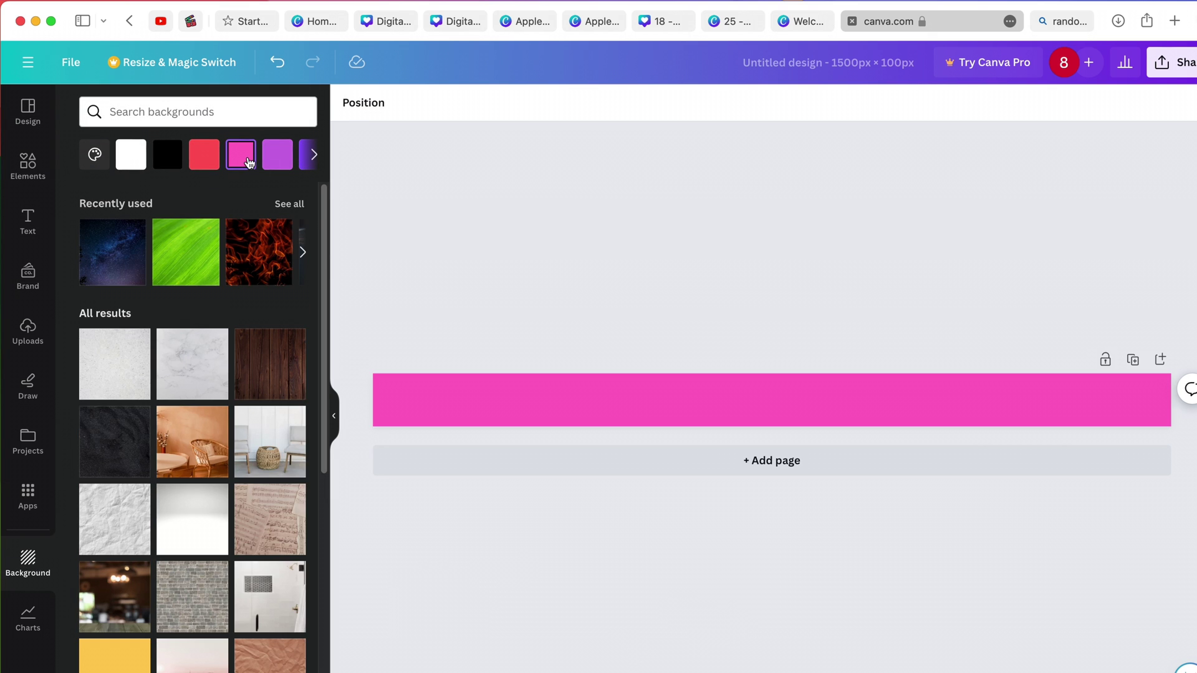
- Add a text box reading "EXPESES", enlarge it to about size 61, and centre it on the pink banner
click(29, 231)
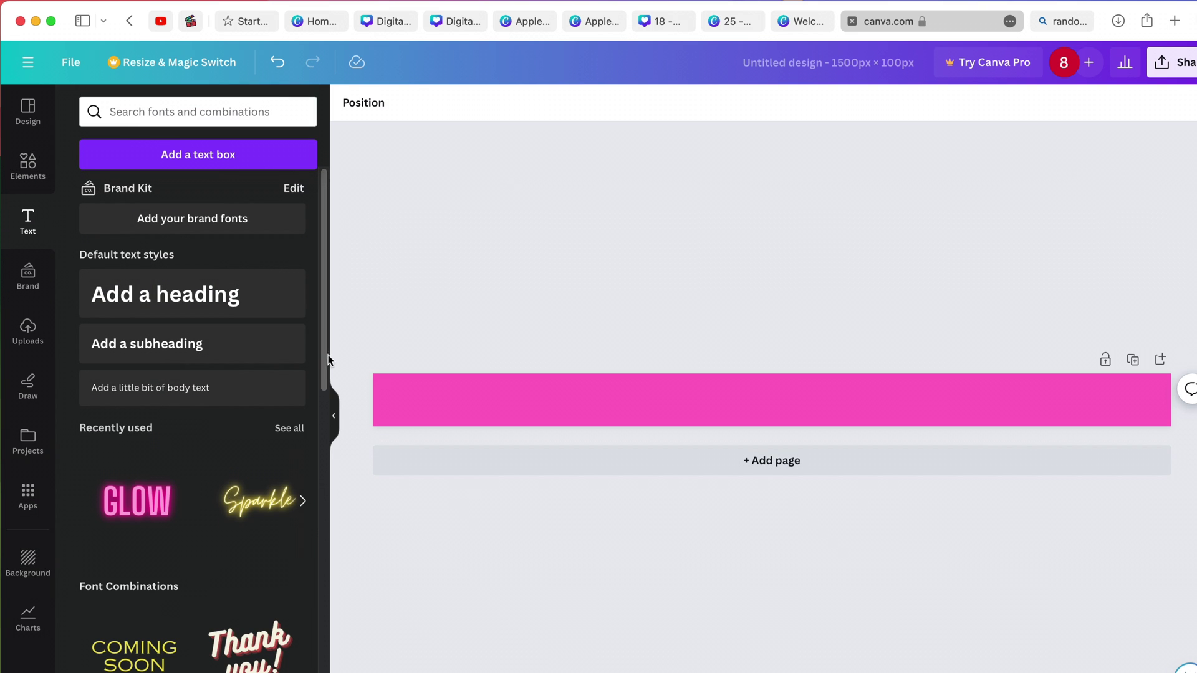
drag(323, 390, 326, 507)
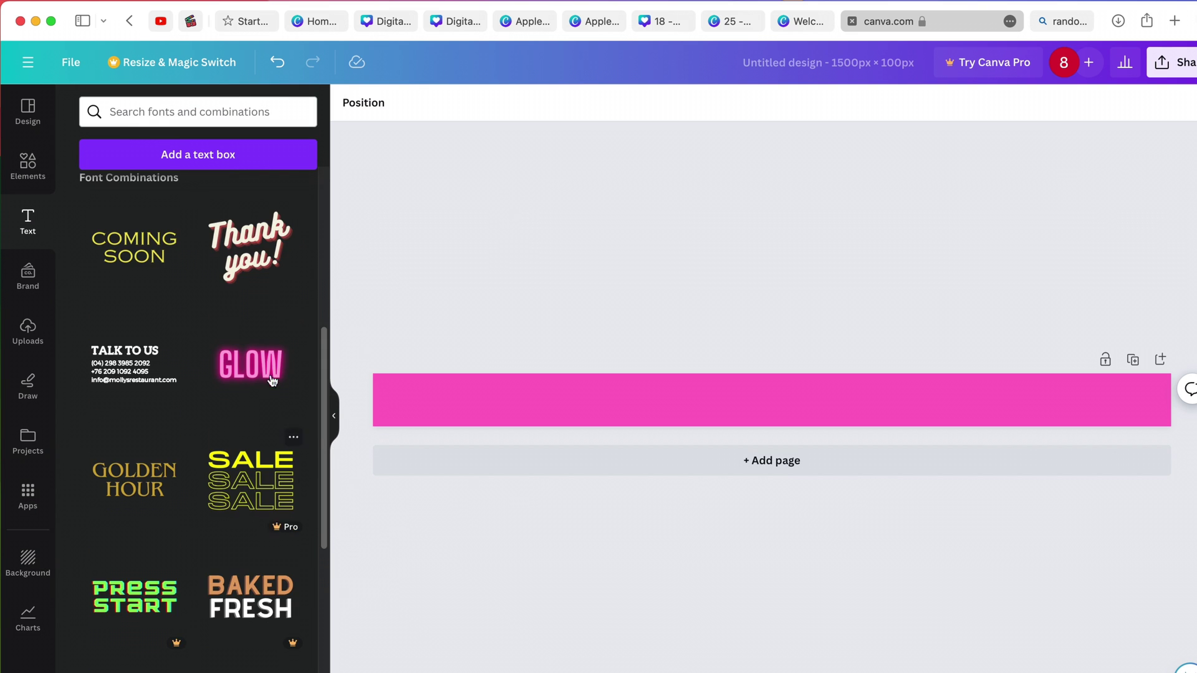
drag(323, 419, 319, 477)
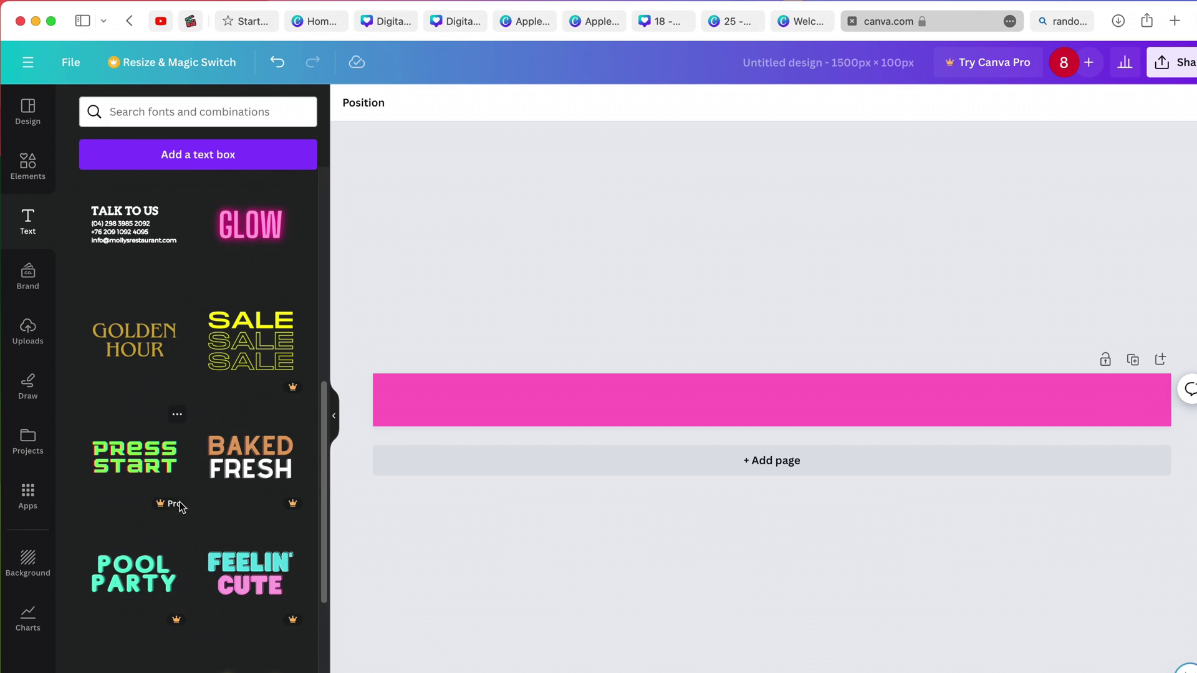
drag(324, 428, 339, 101)
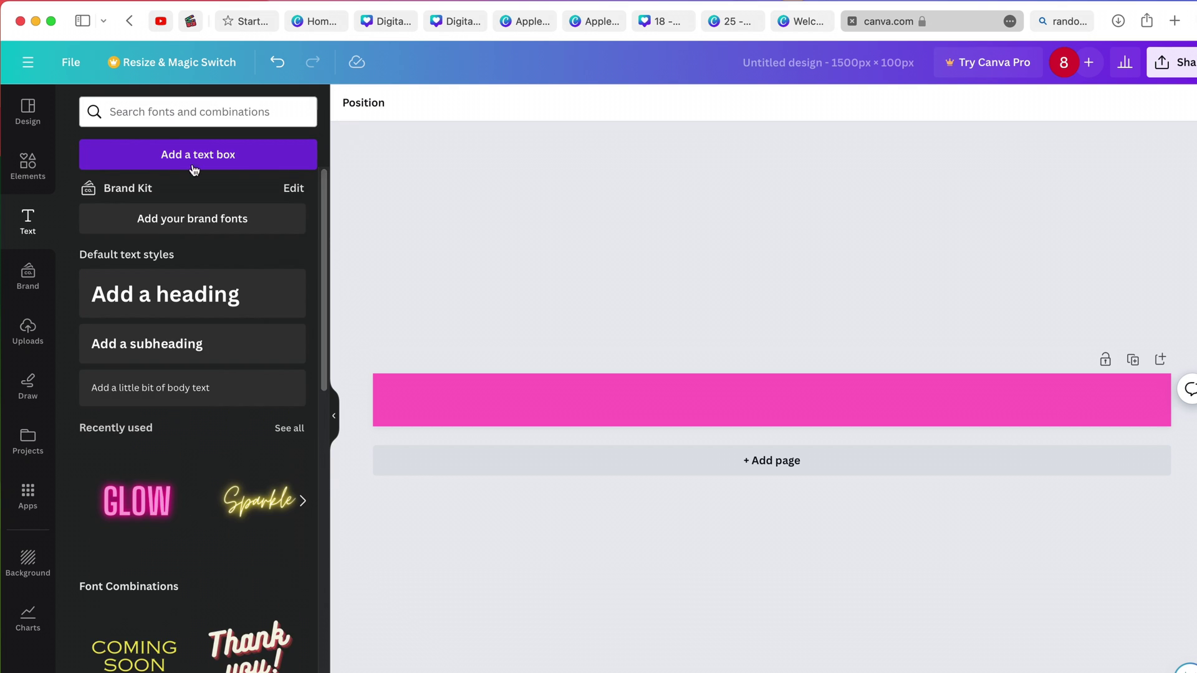
click(164, 163)
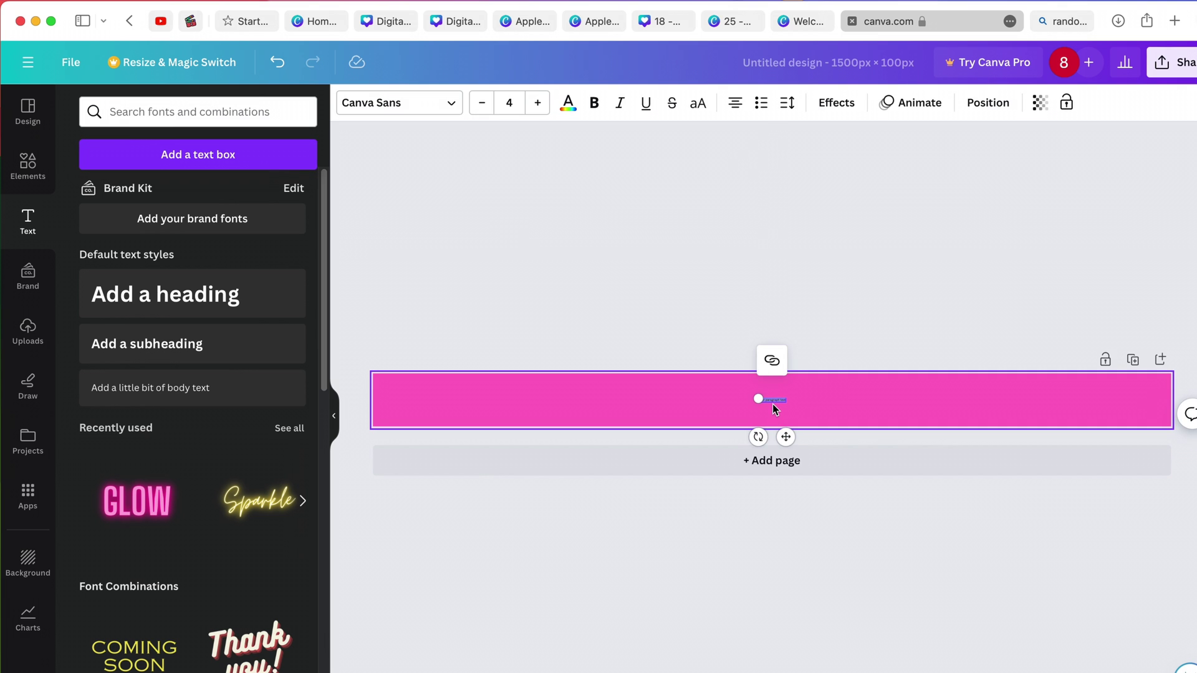
text(EXPESES)
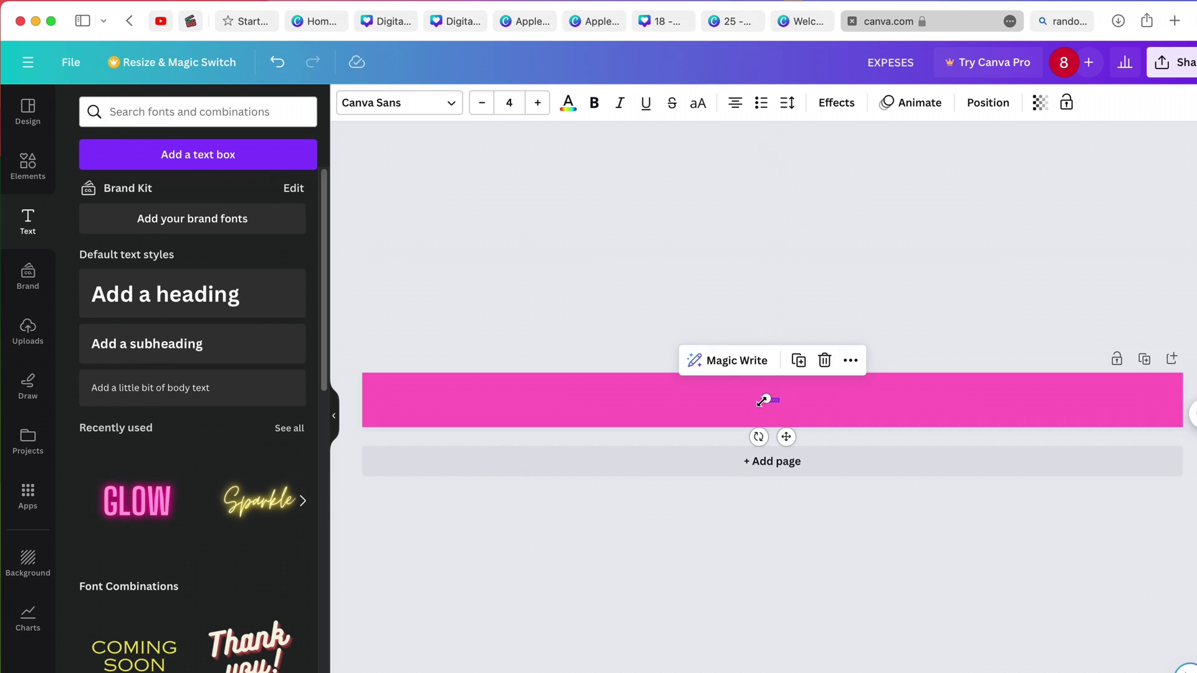
drag(766, 400, 683, 350)
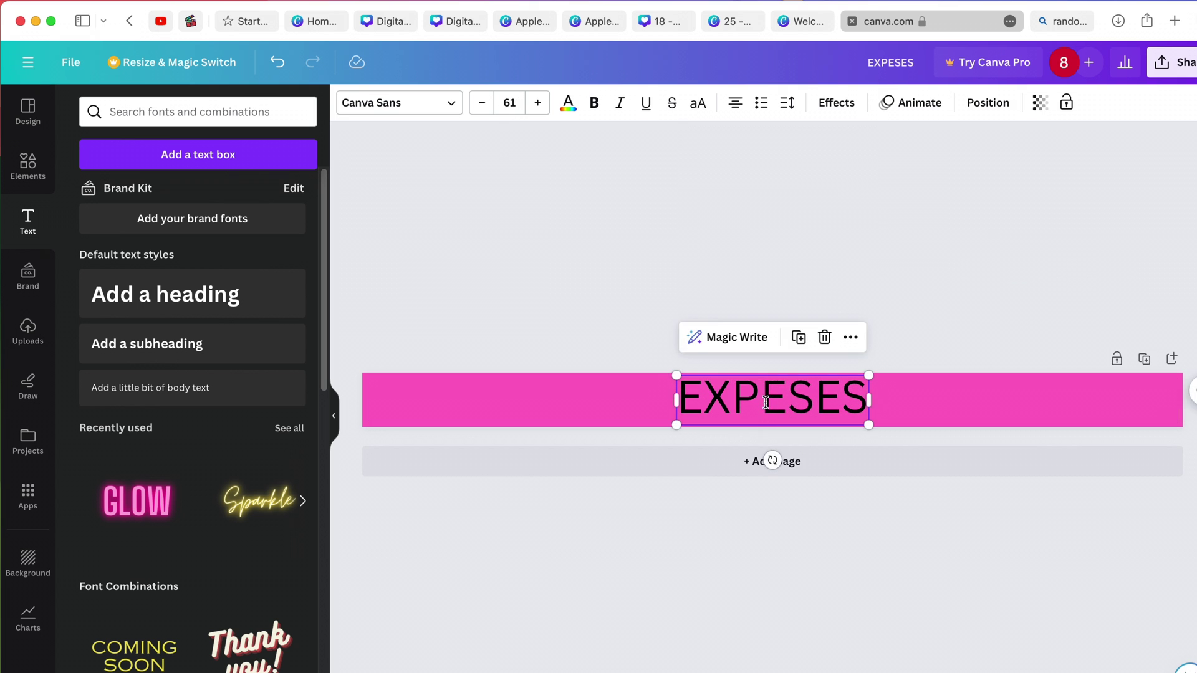
drag(766, 403, 745, 421)
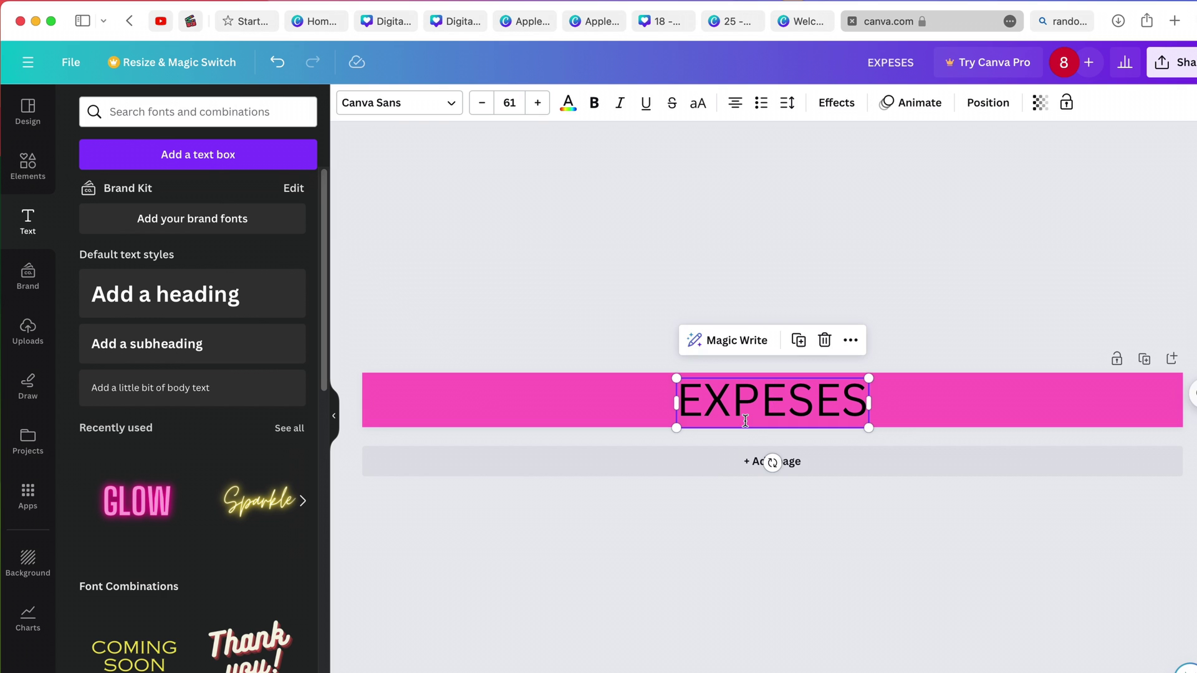
- Set the banner text's font to Bungee and its colour to white
click(399, 103)
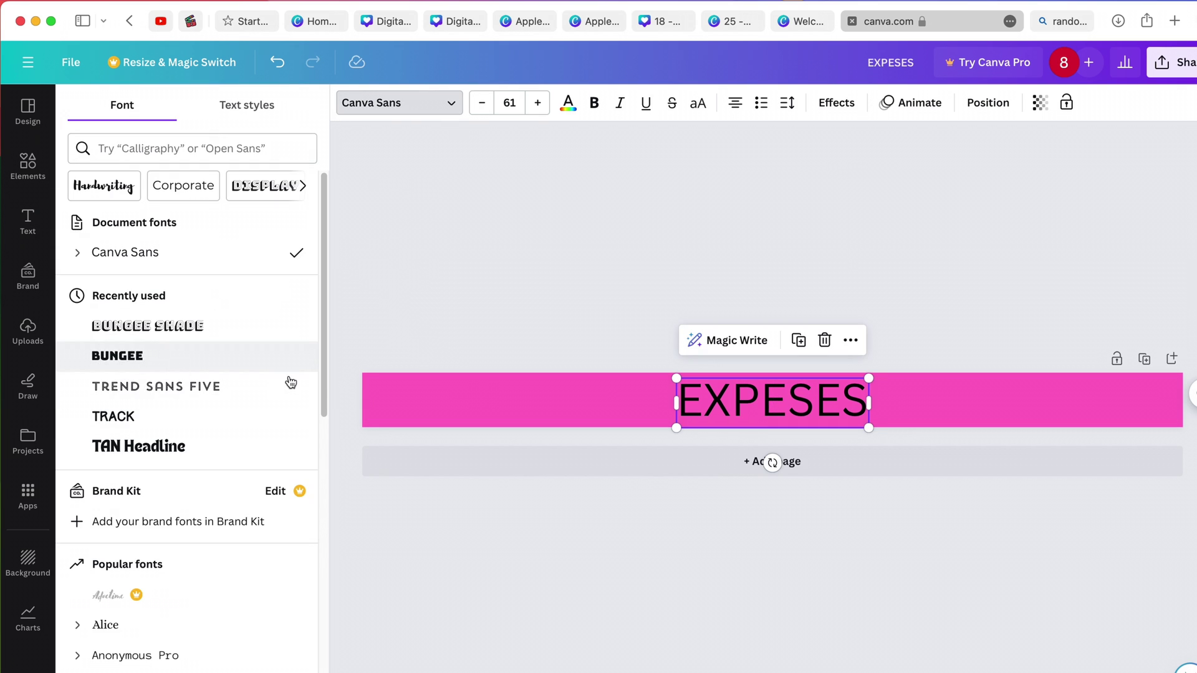
click(274, 356)
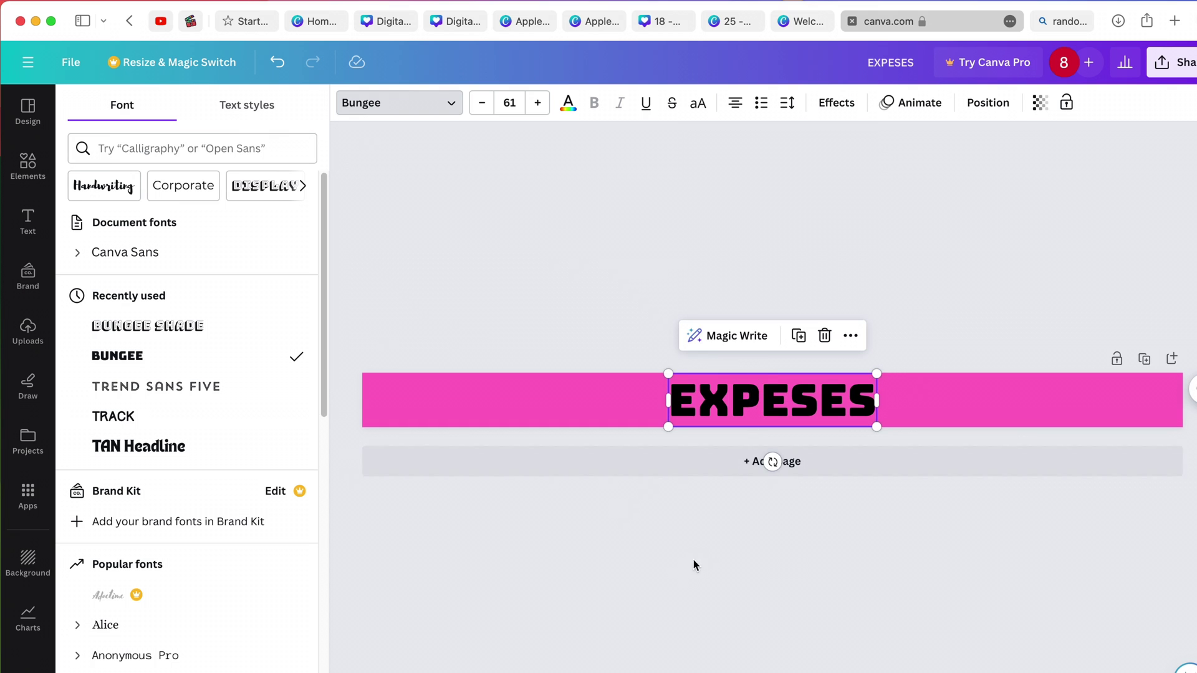
click(568, 103)
click(291, 407)
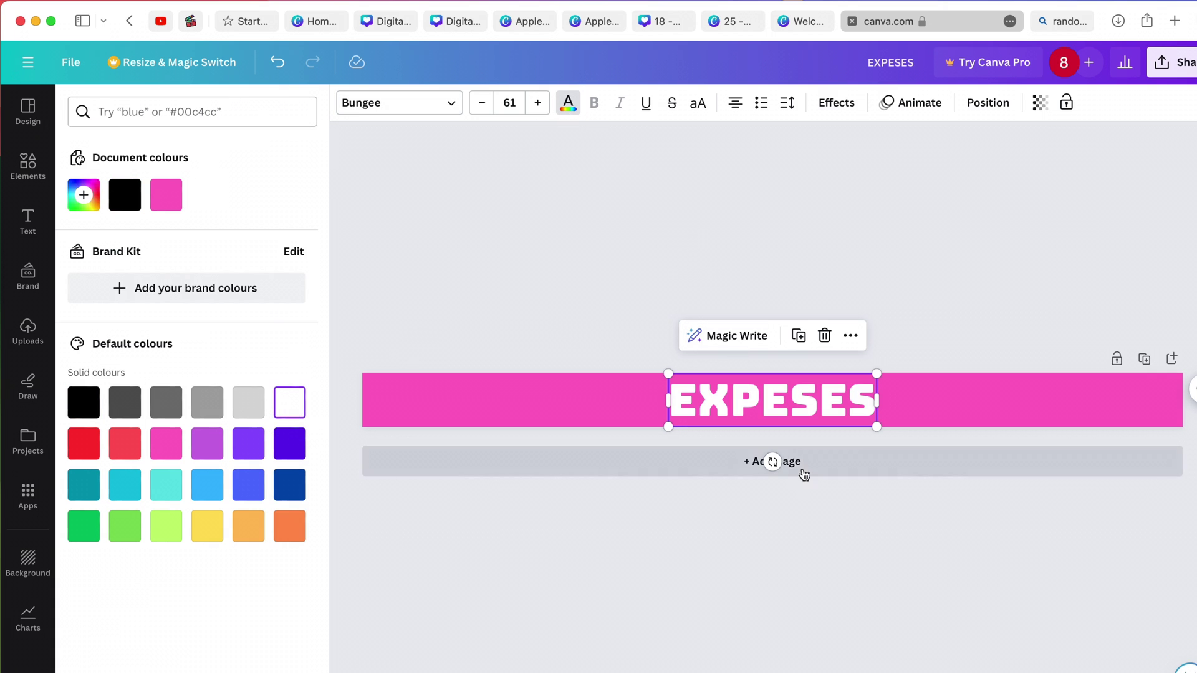
- Apply a black Shadow effect to the EXPESES text and set the shadow's transparency to 80
click(857, 104)
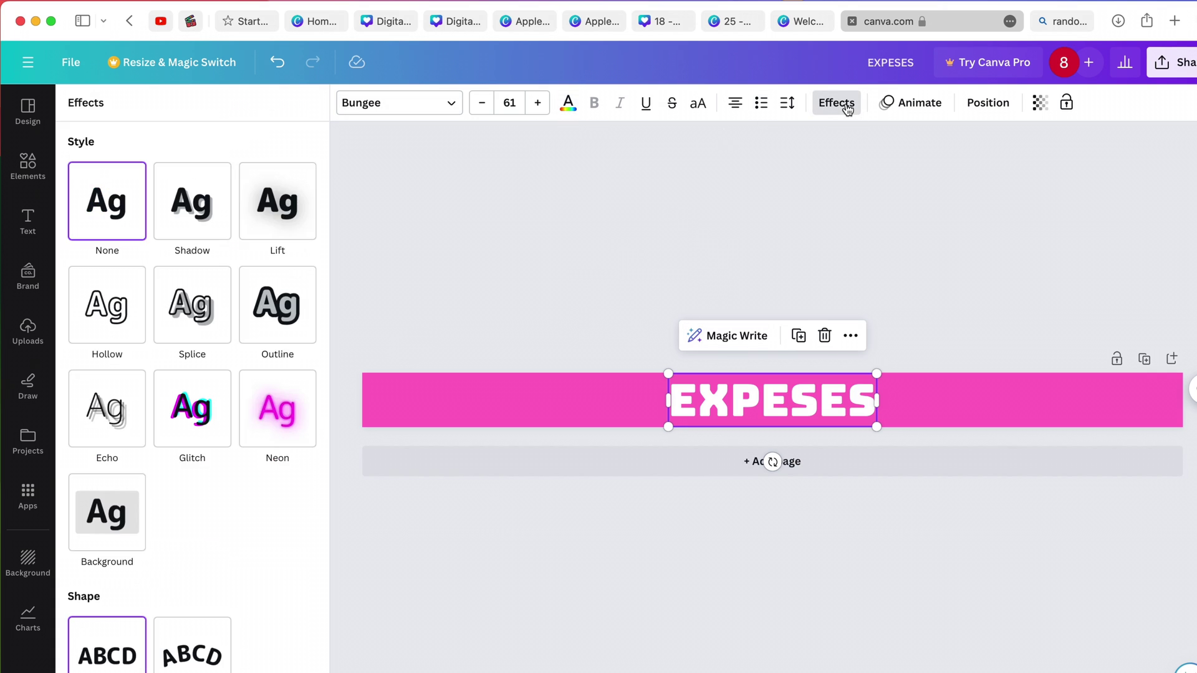
click(212, 209)
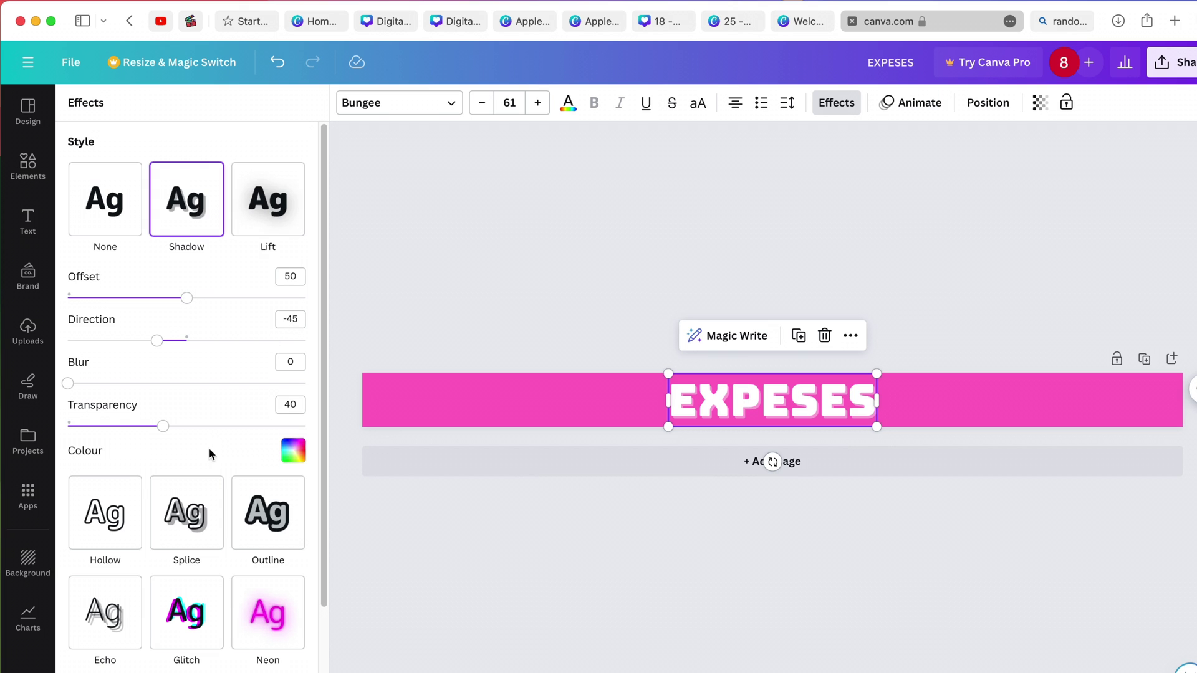
click(290, 450)
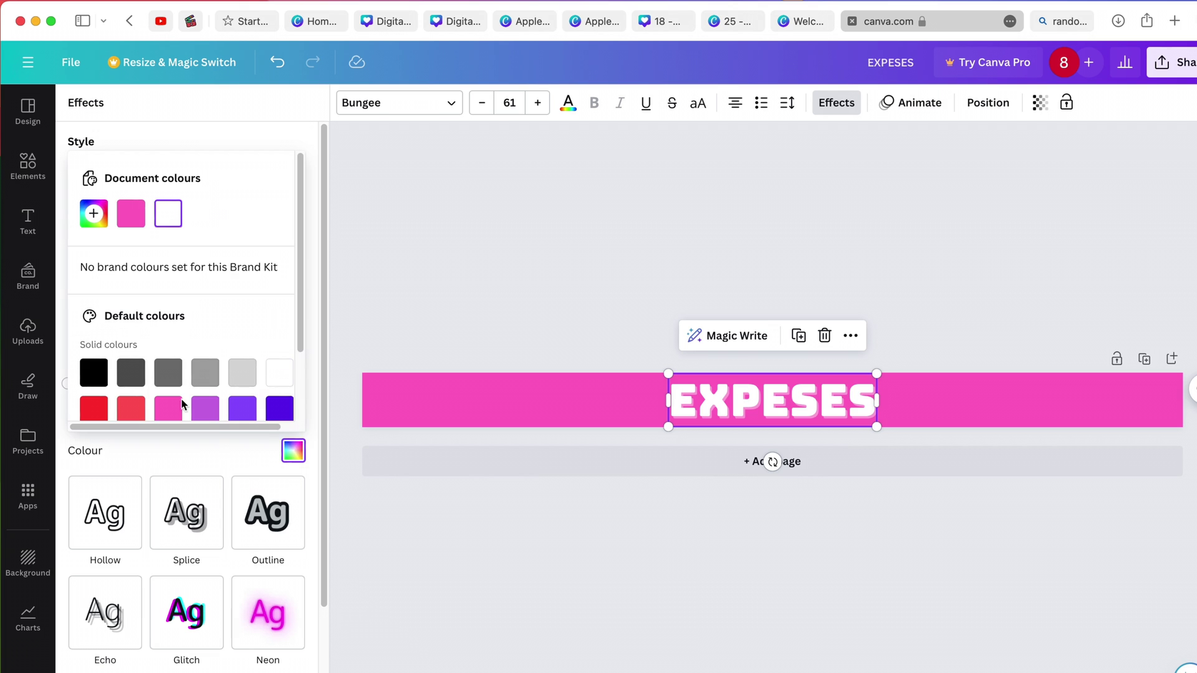
click(93, 376)
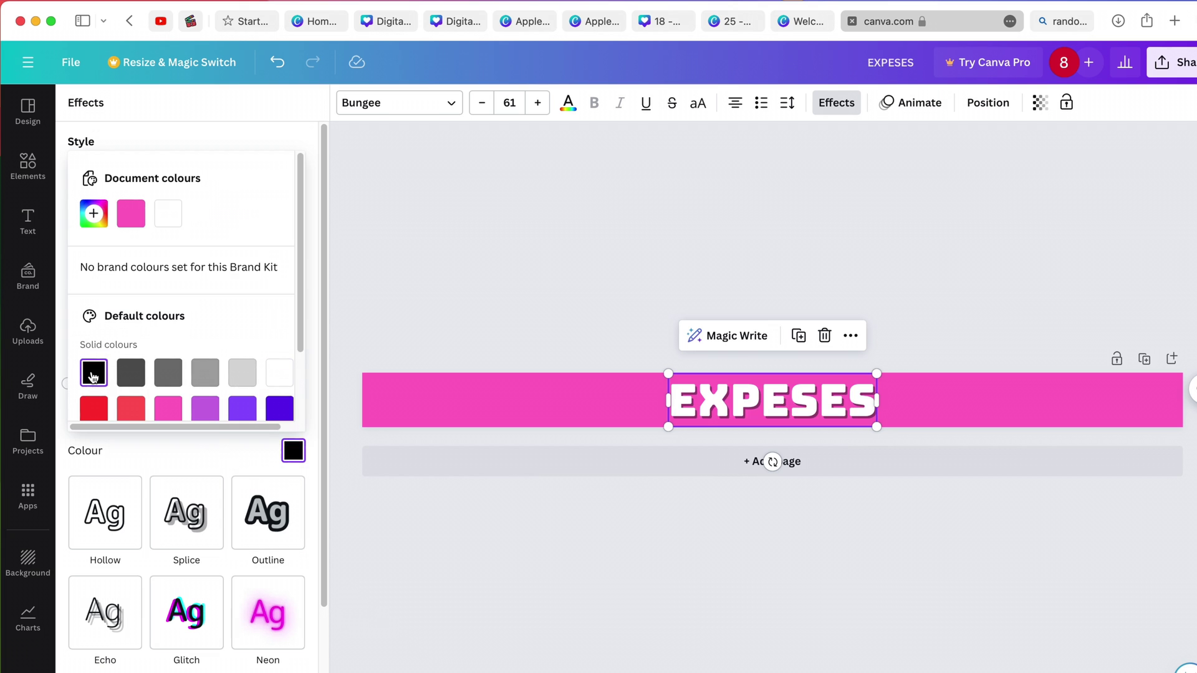
click(219, 460)
drag(159, 430, 257, 427)
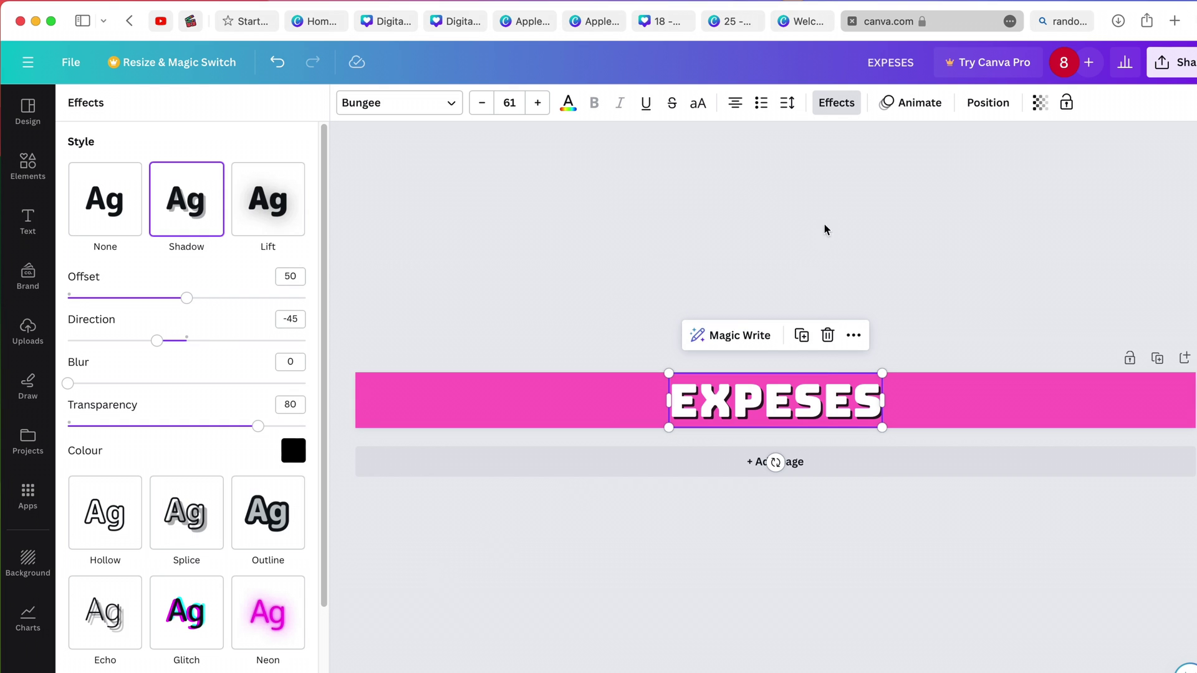
- Set the letter spacing of the EXPESES text to 285
click(788, 104)
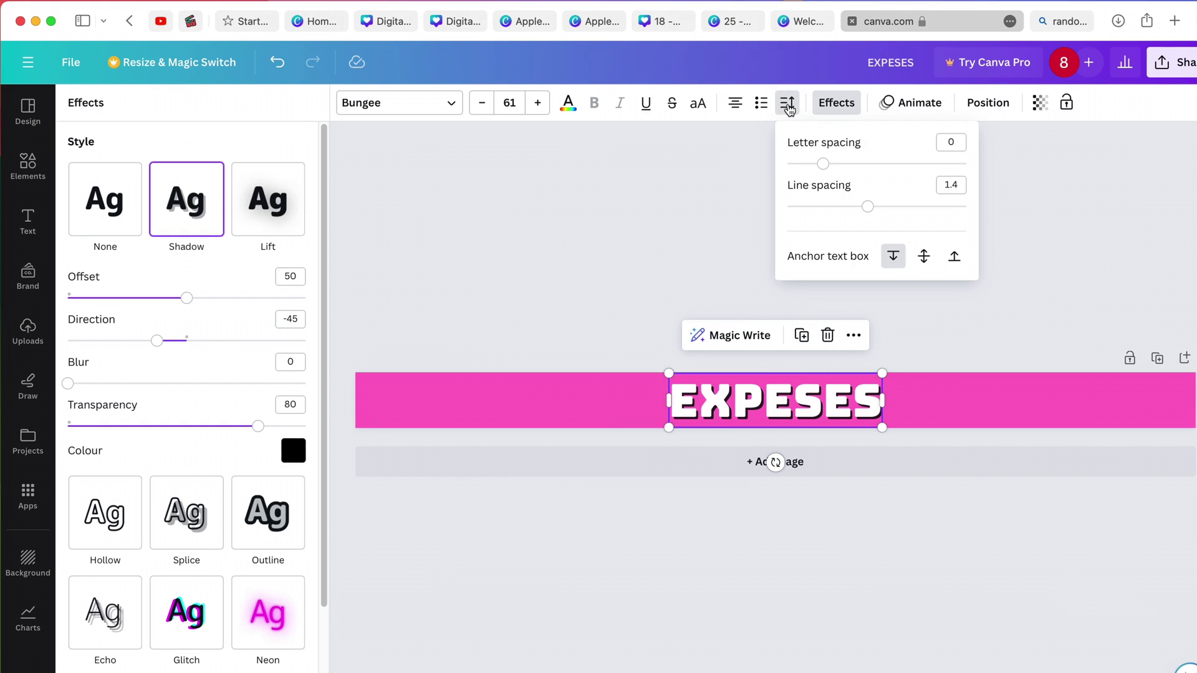
drag(821, 164, 875, 168)
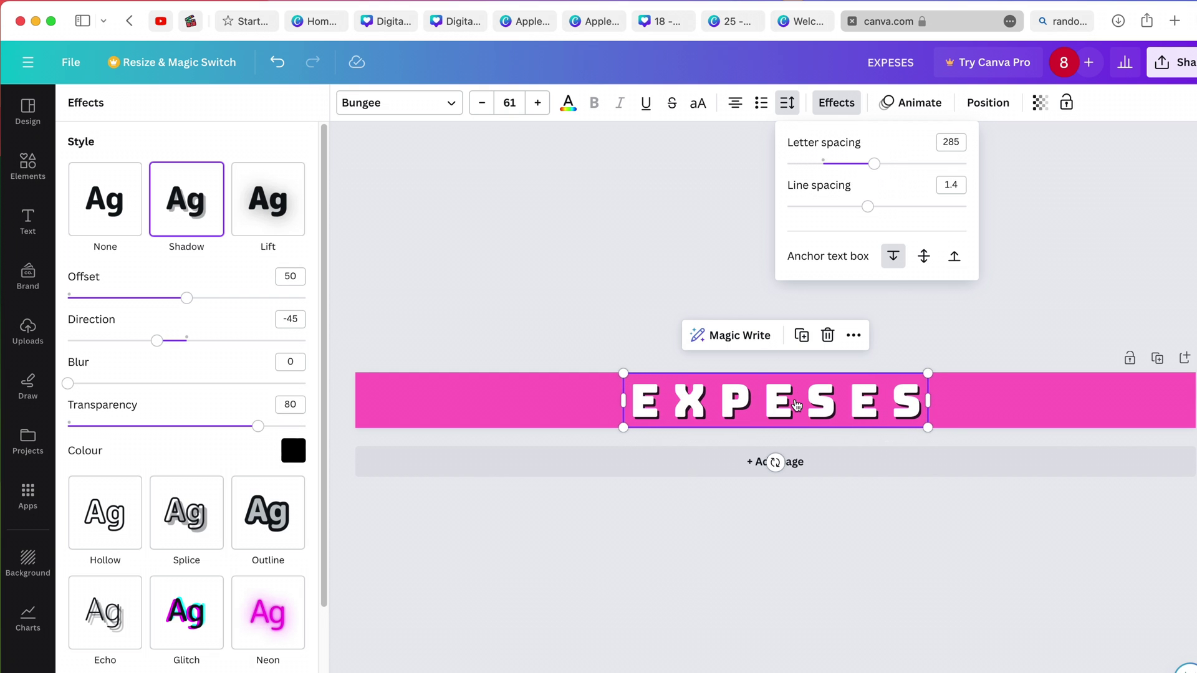
key(Escape)
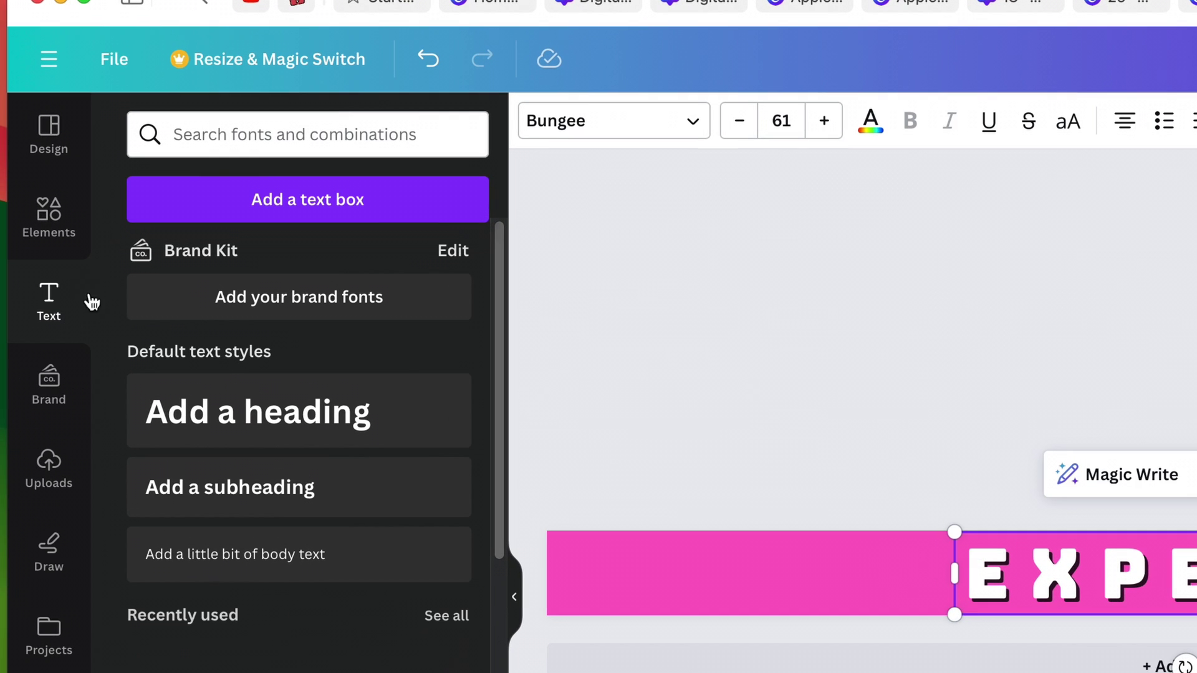
- Search the graphics for "money icon" and place the free coin-stack graphic at the pink banner's left end, sized to fit its height
click(52, 215)
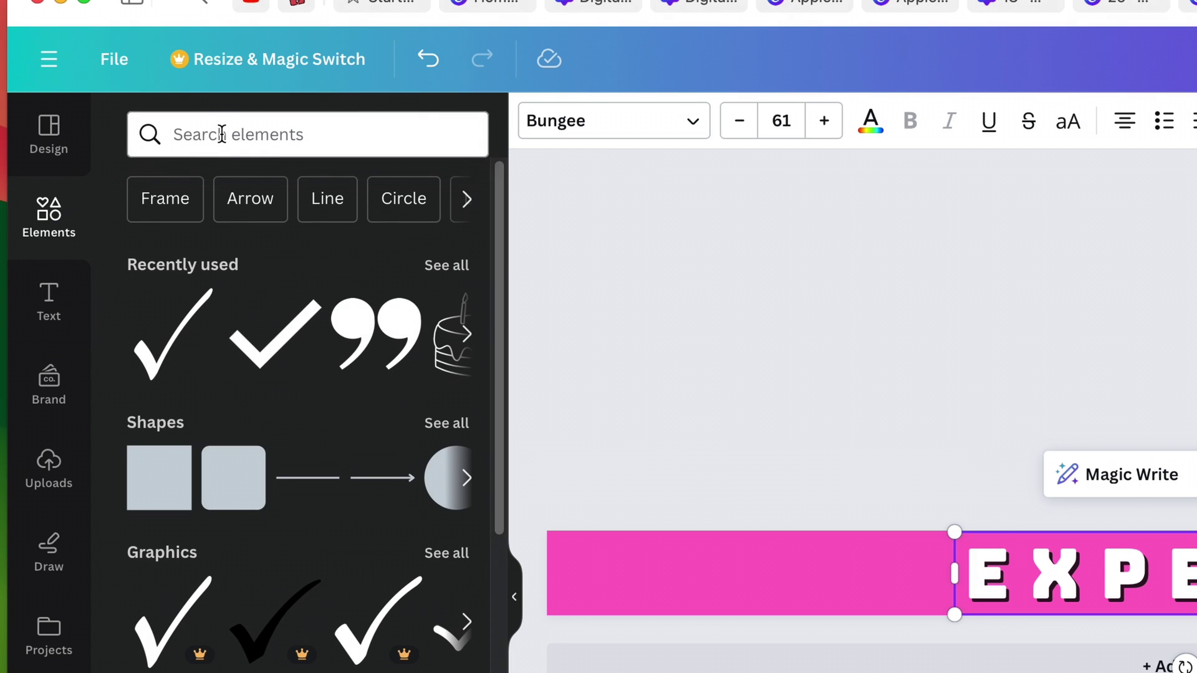
click(221, 134)
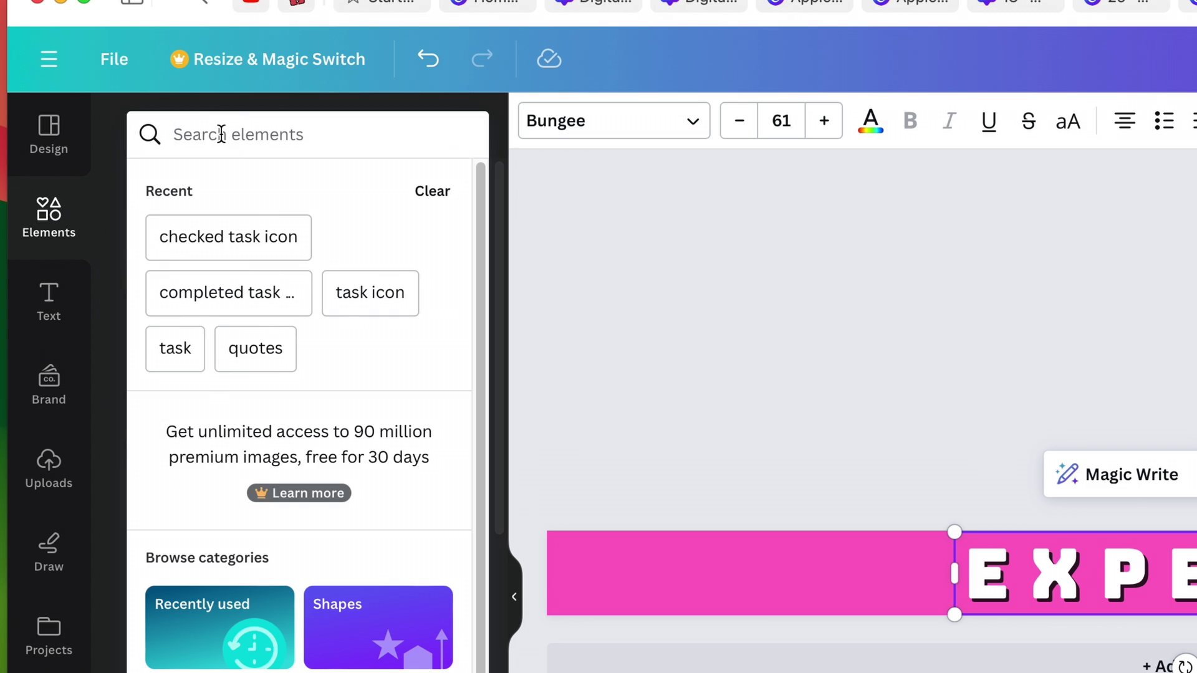
text(money)
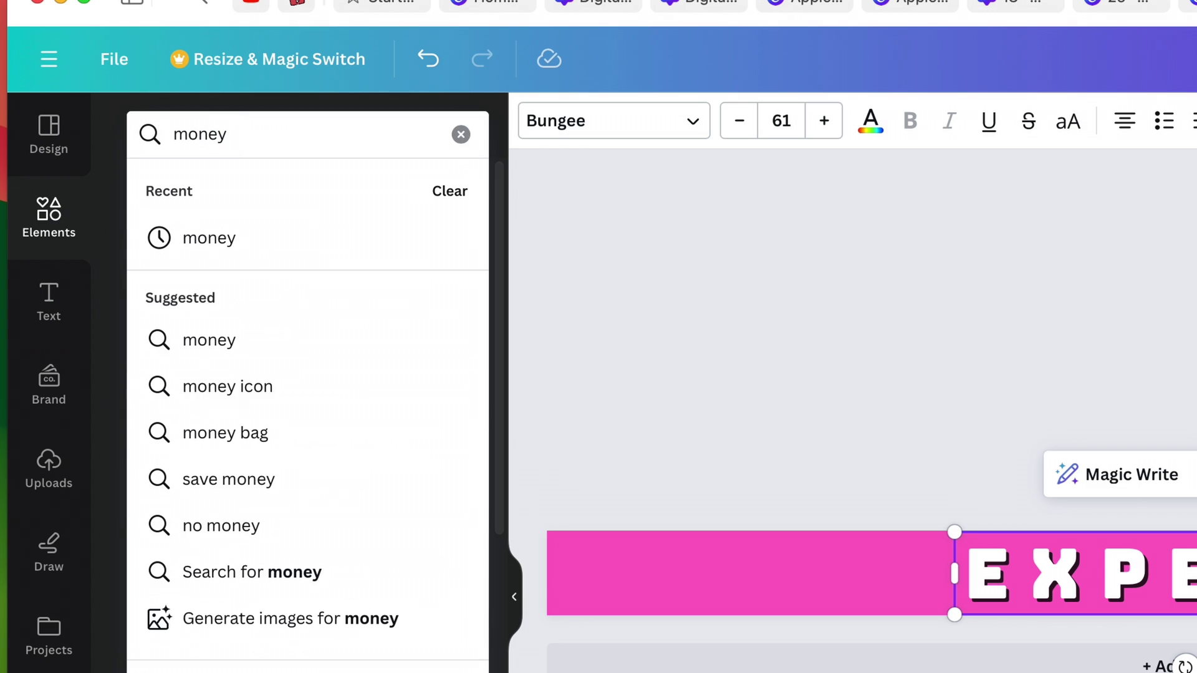
click(231, 395)
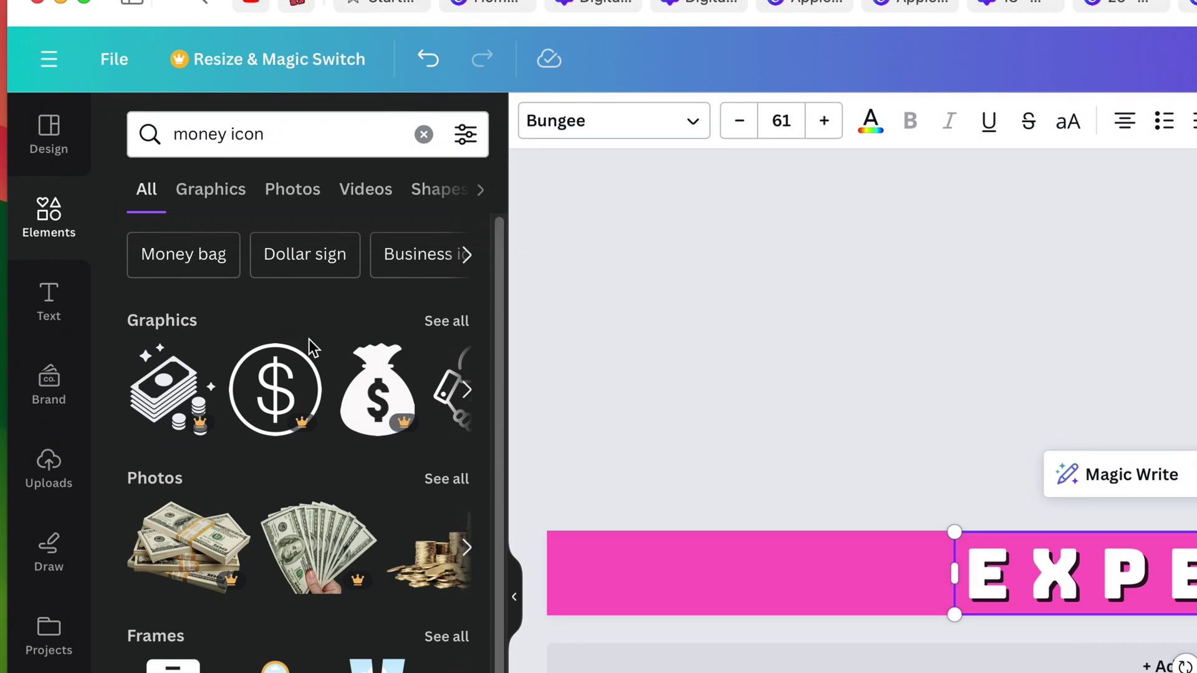
click(450, 327)
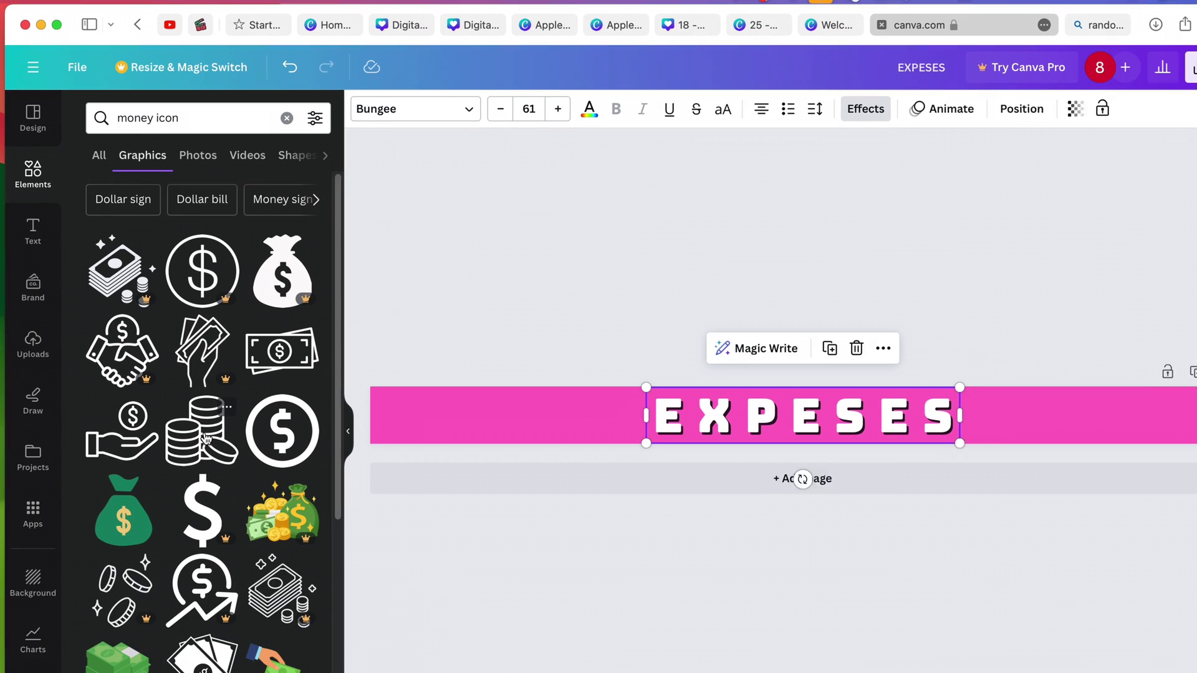
drag(194, 435, 468, 437)
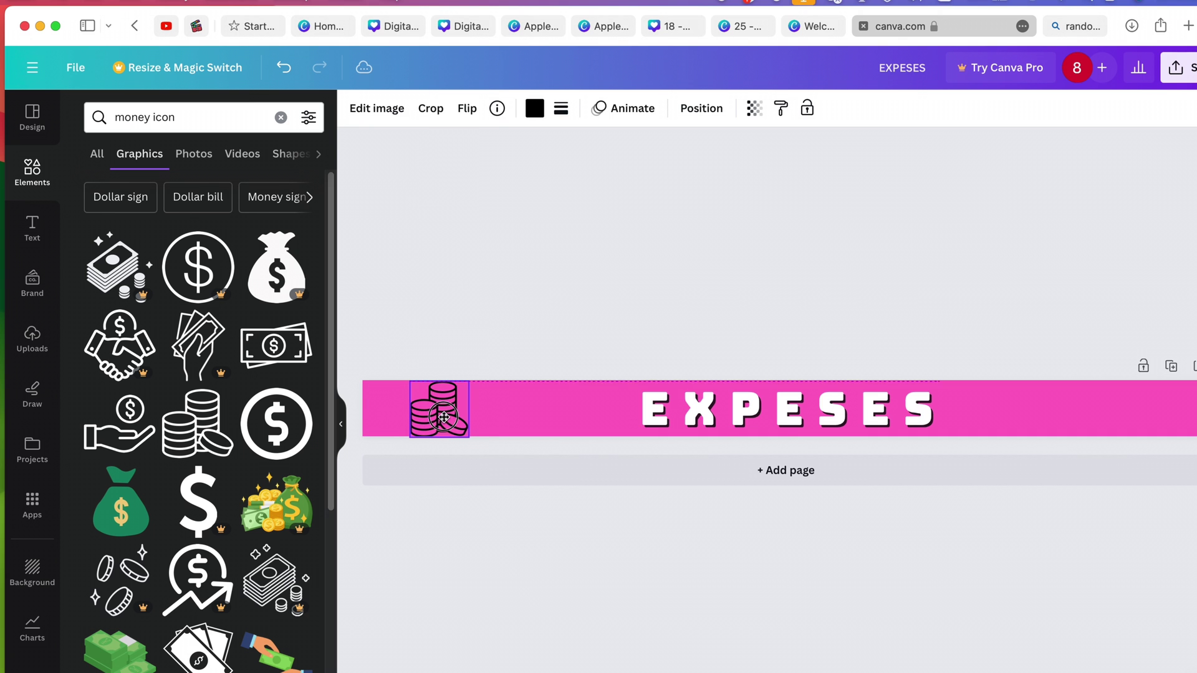
drag(409, 381, 390, 385)
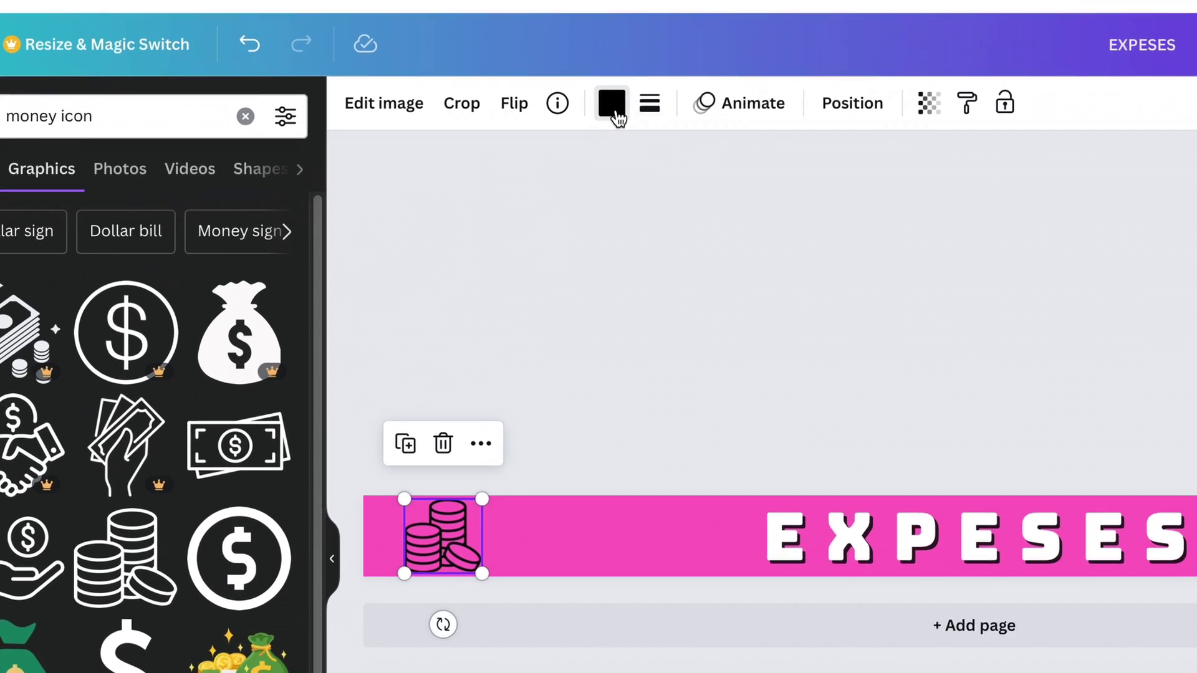
- Recolour the coin-stack icon on the pink banner white and deselect it
click(599, 104)
click(283, 402)
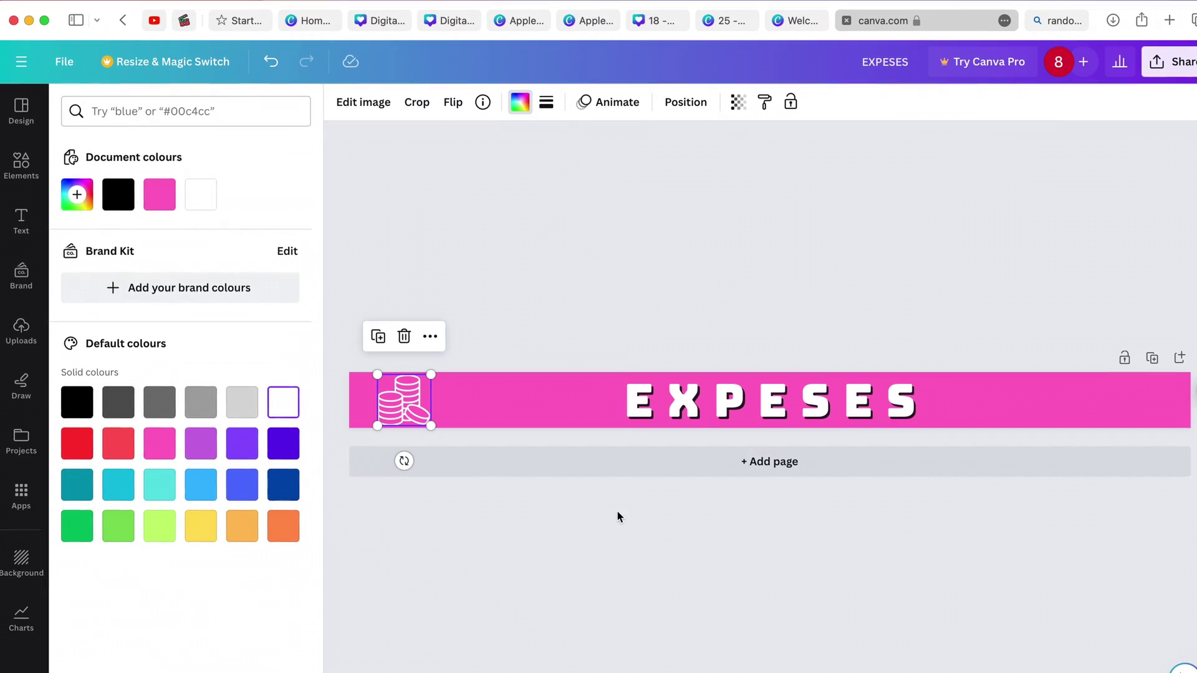
key(Escape)
click(610, 548)
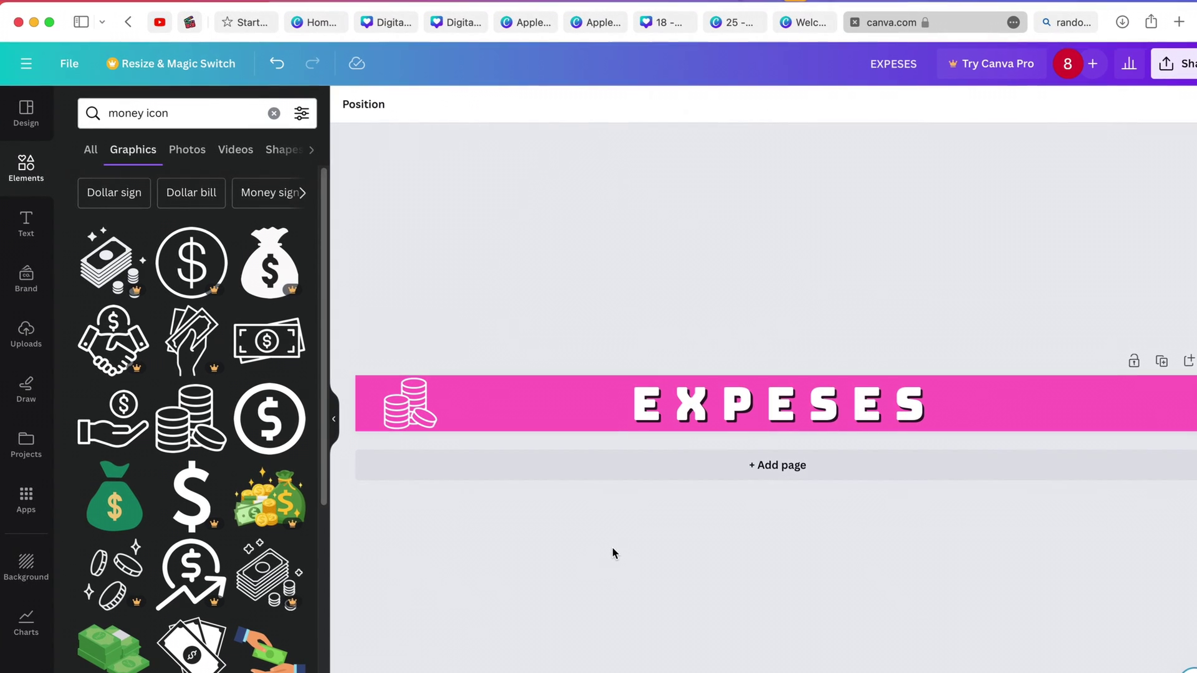
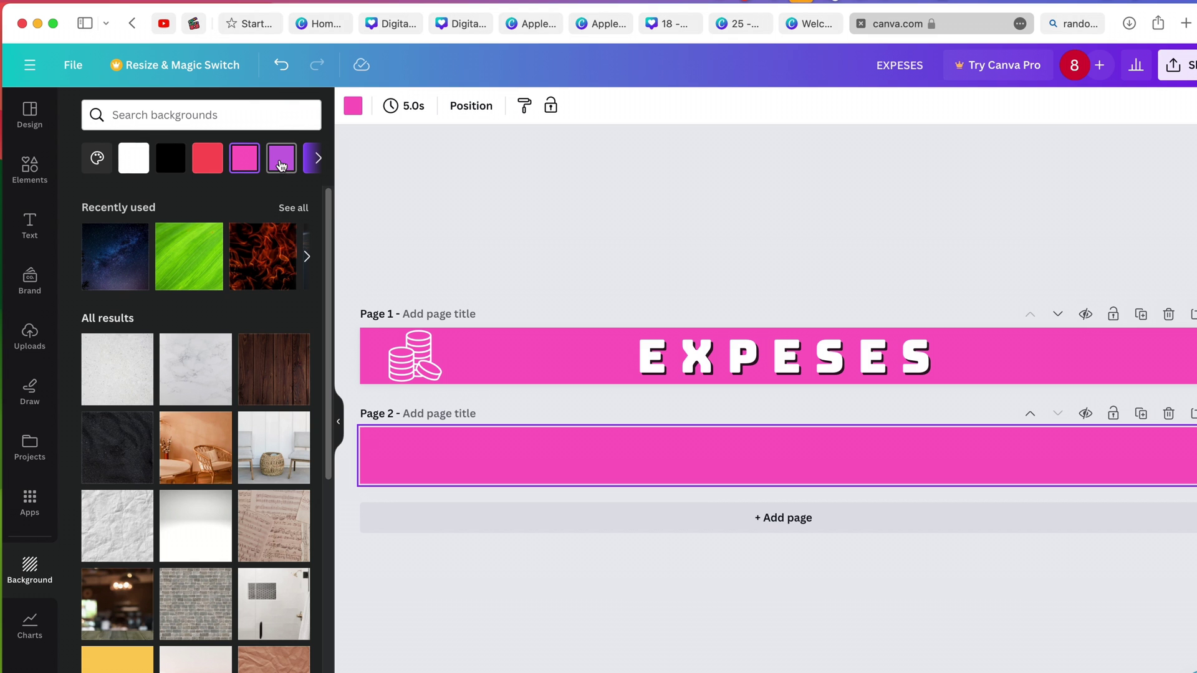
- Give page 2 a purple background and add a centred copy of the EXPESES text reworded to "QUOTES"
click(274, 160)
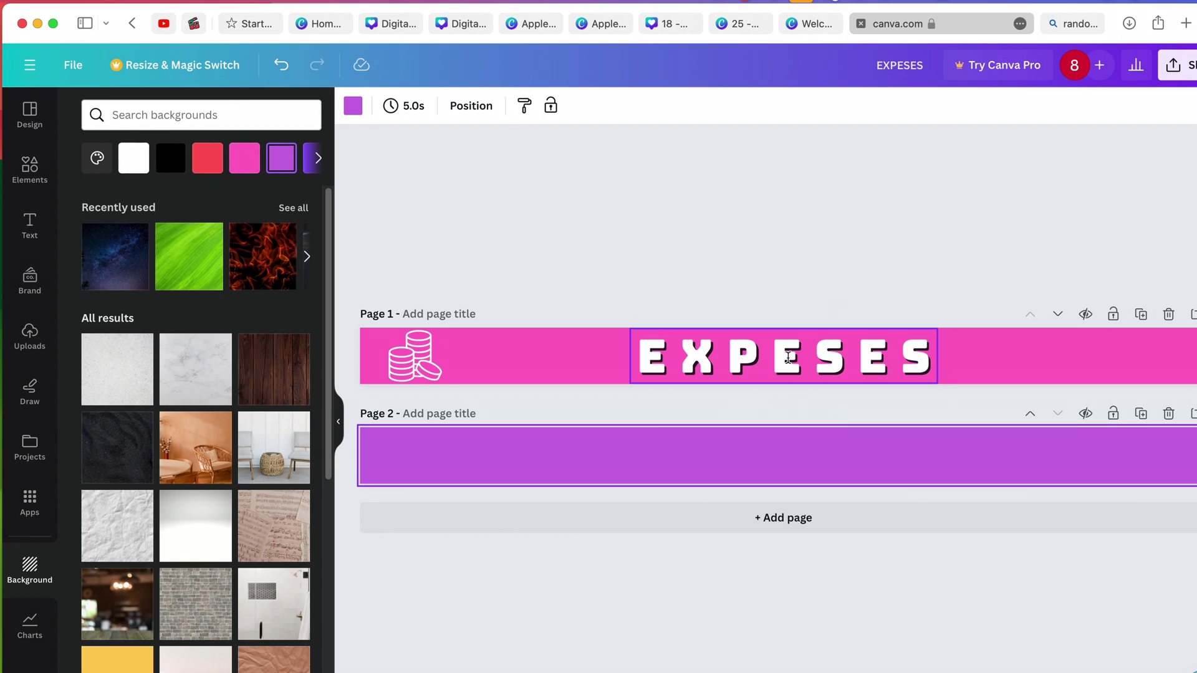
drag(788, 357, 789, 457)
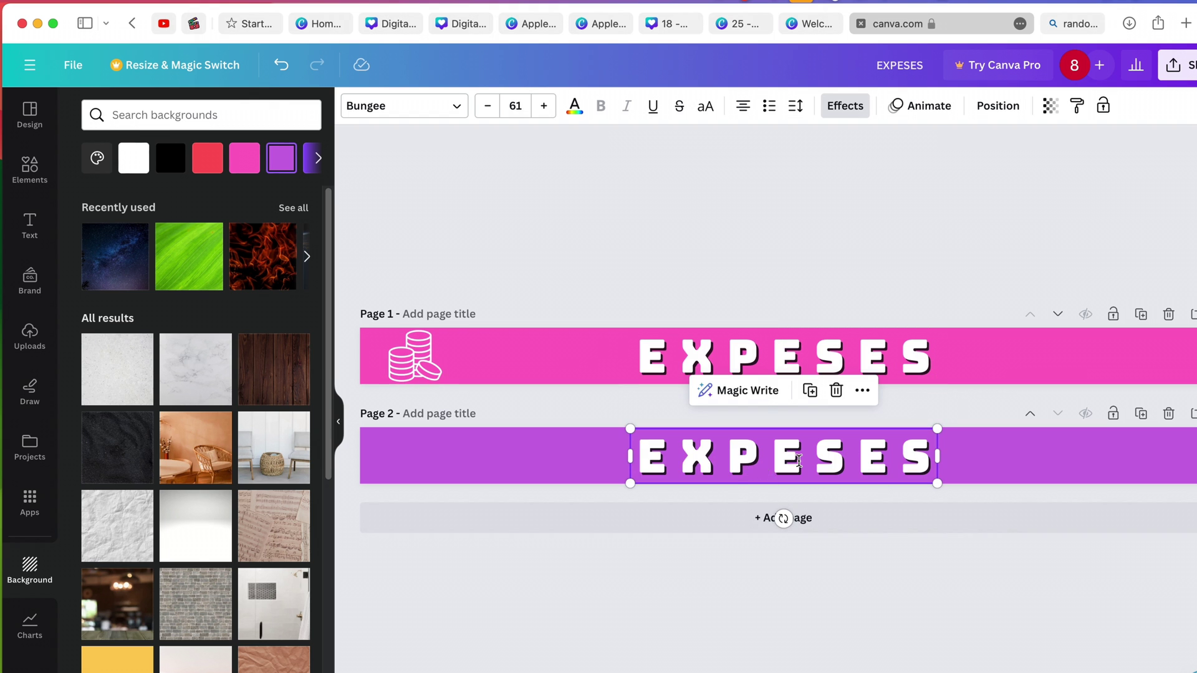
double_click(793, 455)
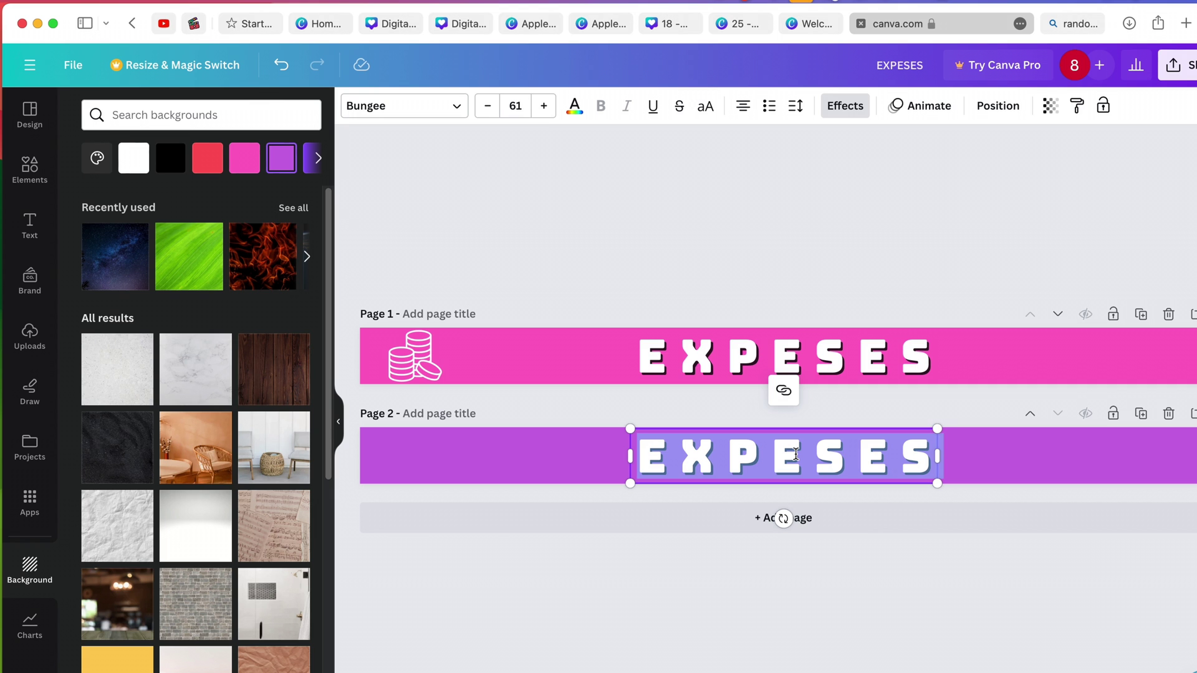
text(QUOTES)
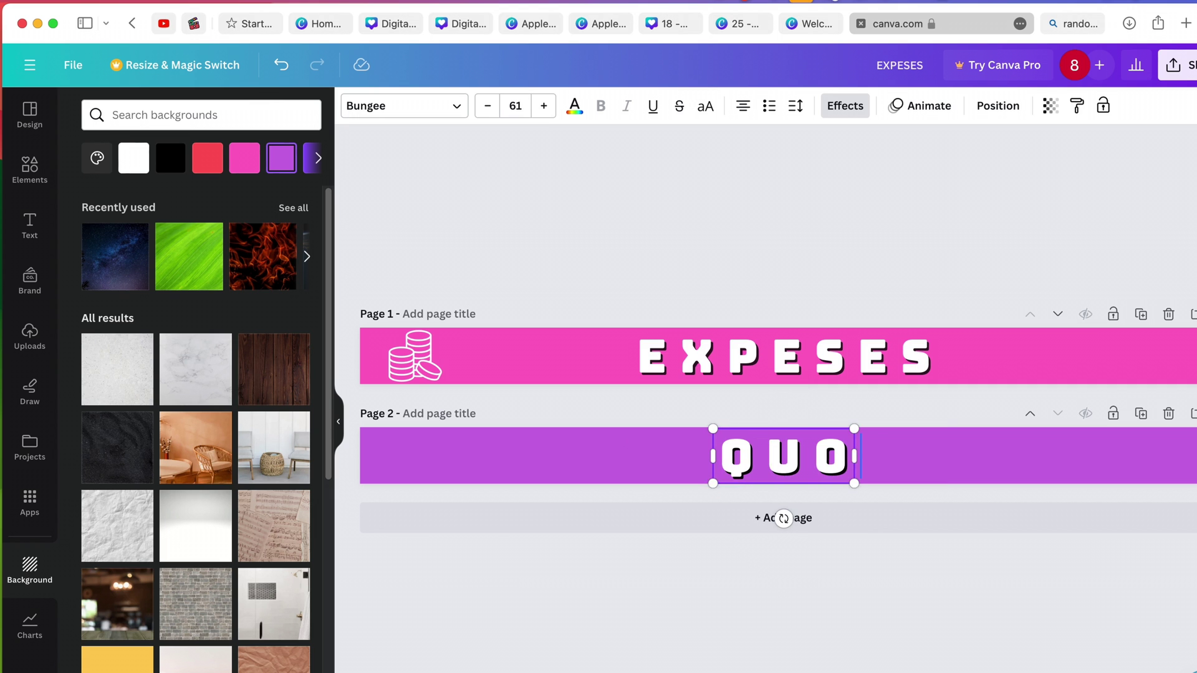
click(793, 578)
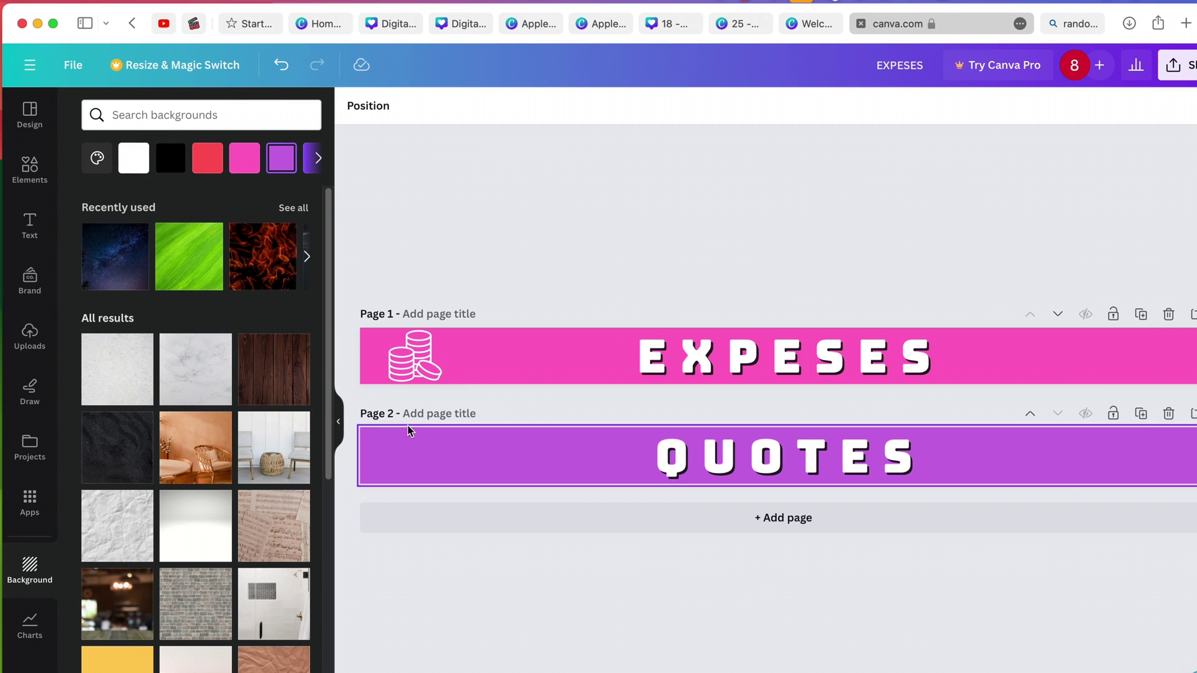
- Search the graphics for "speech bubble" and place the free tilted oval bubble at the left end of the QUOTES banner
click(28, 179)
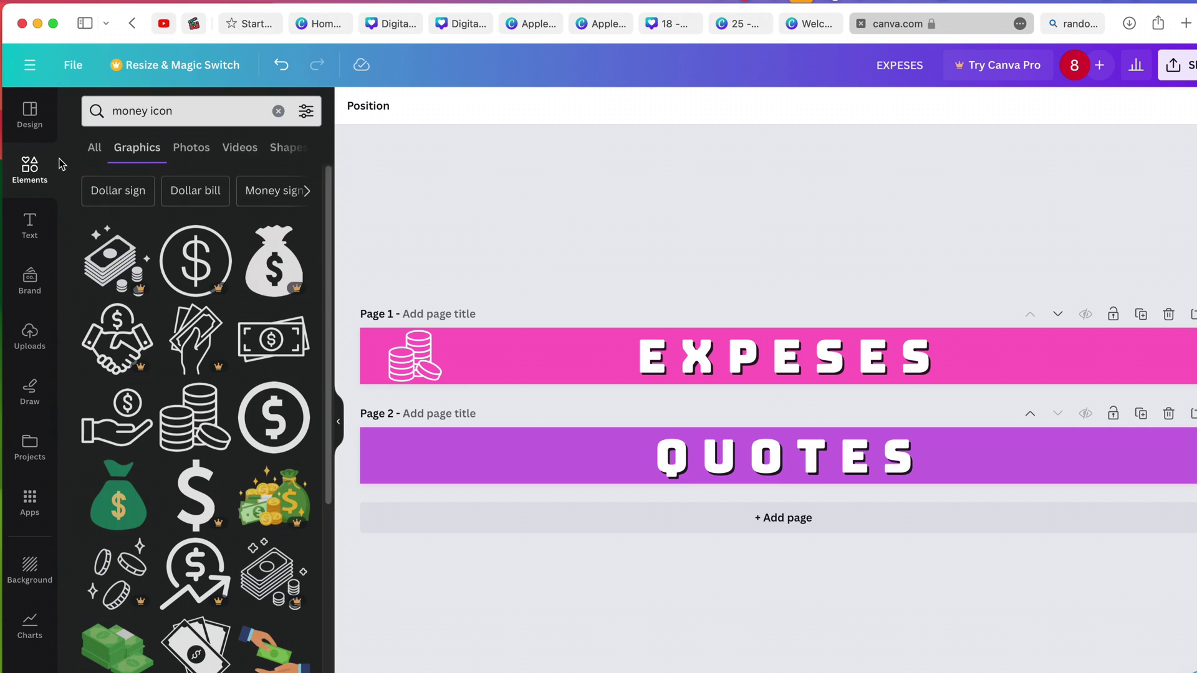
click(152, 114)
click(50, 112)
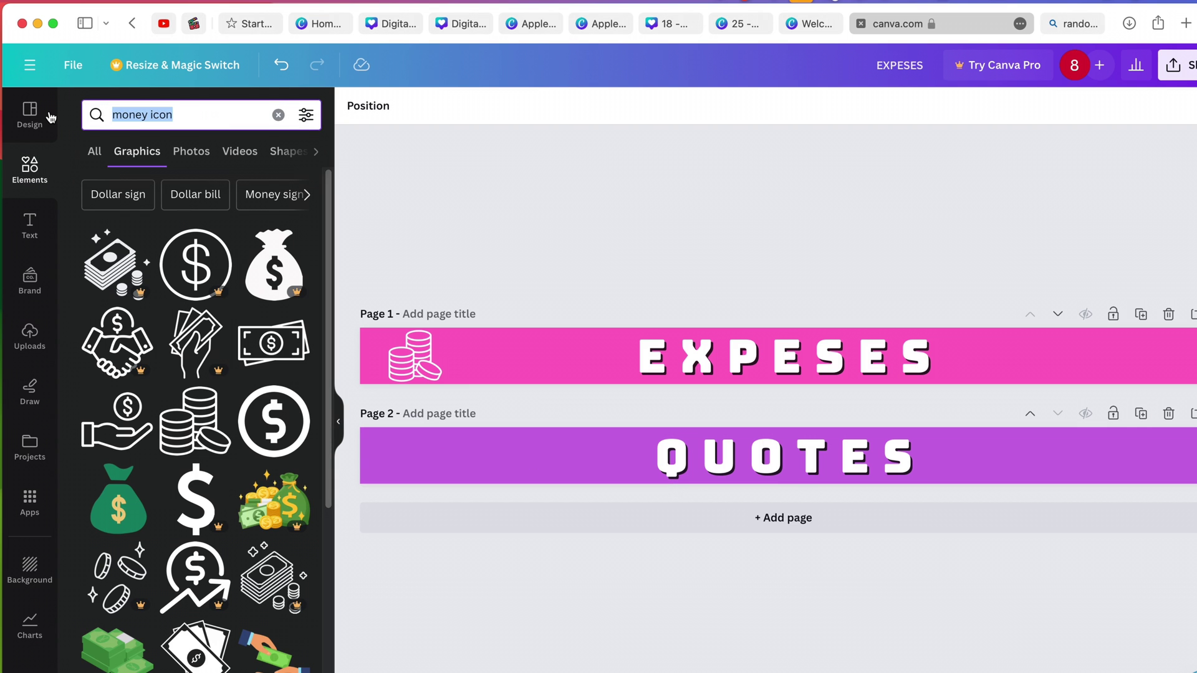
text(speech bubbler)
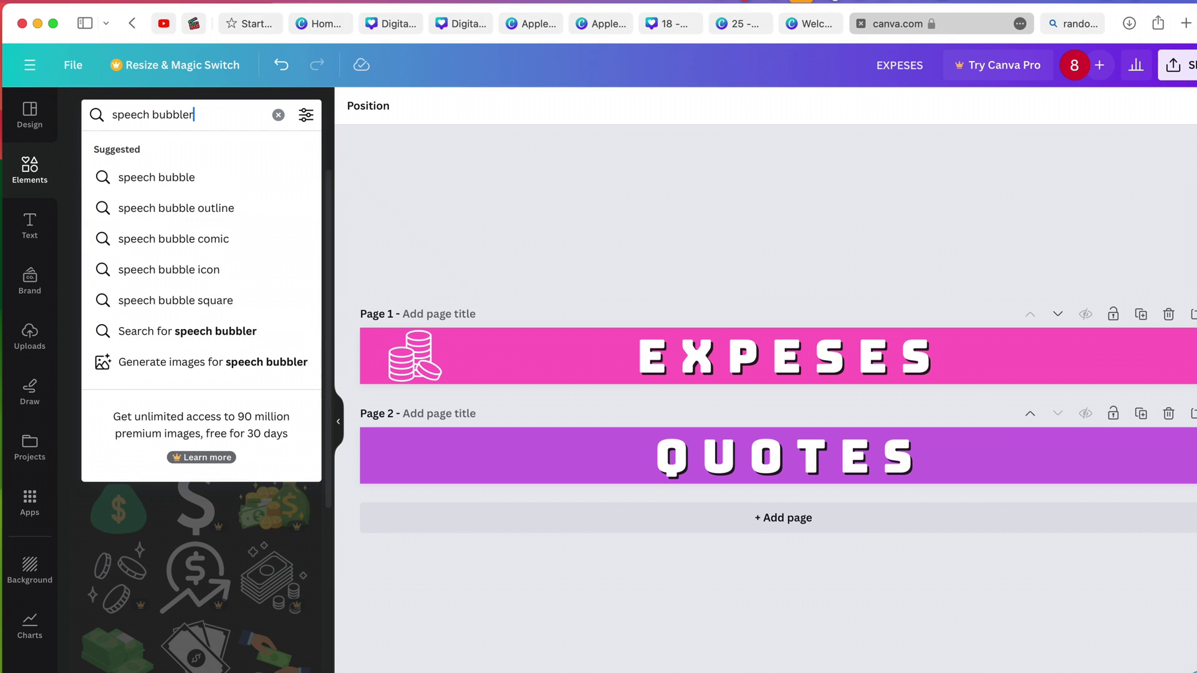
key(BackSpace)
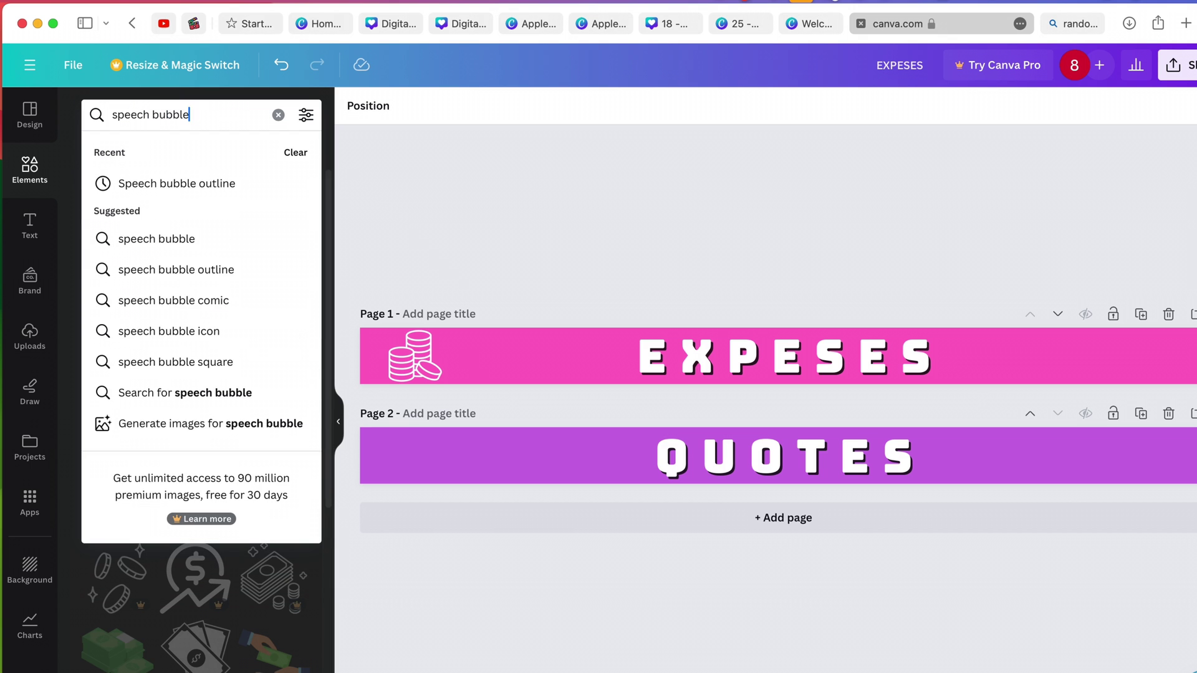
key(Return)
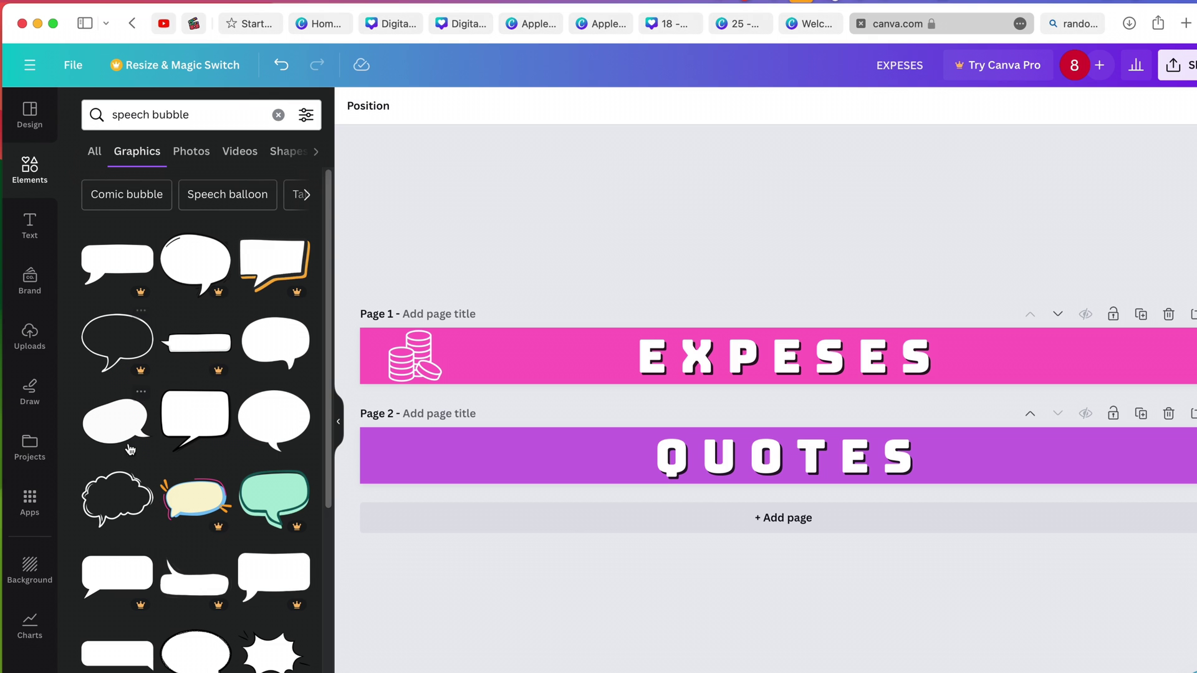
drag(123, 424, 414, 459)
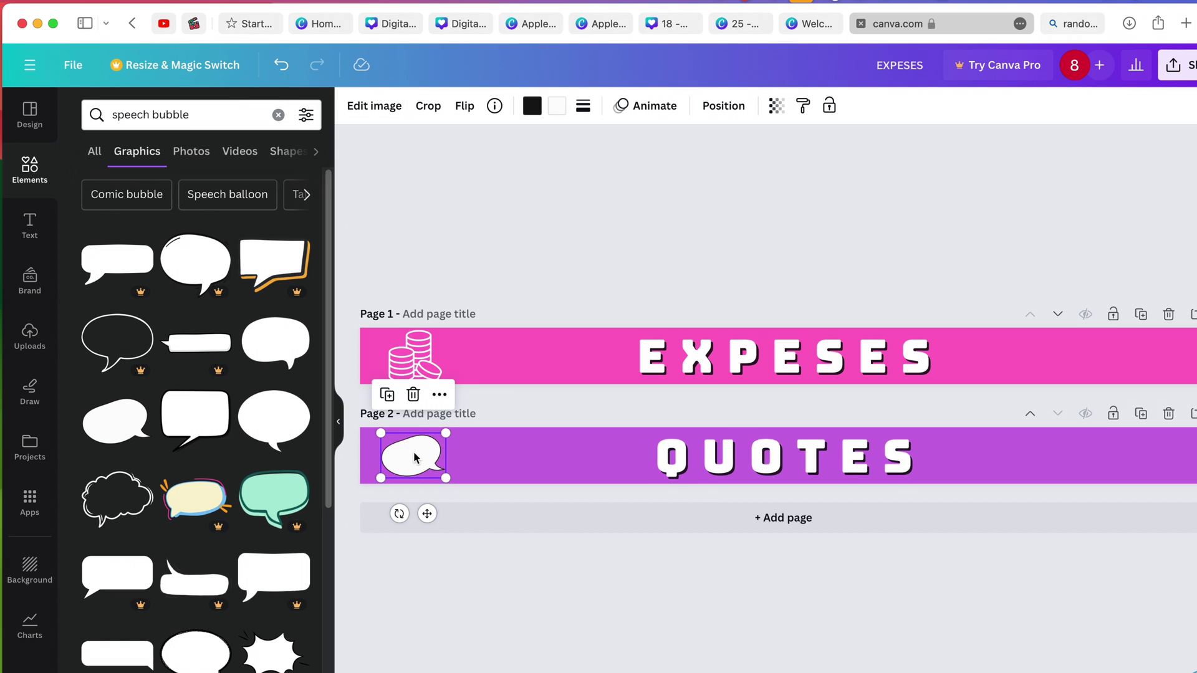
- Recolour the speech bubble with a blue fill and a white outline, and deselect it
click(556, 106)
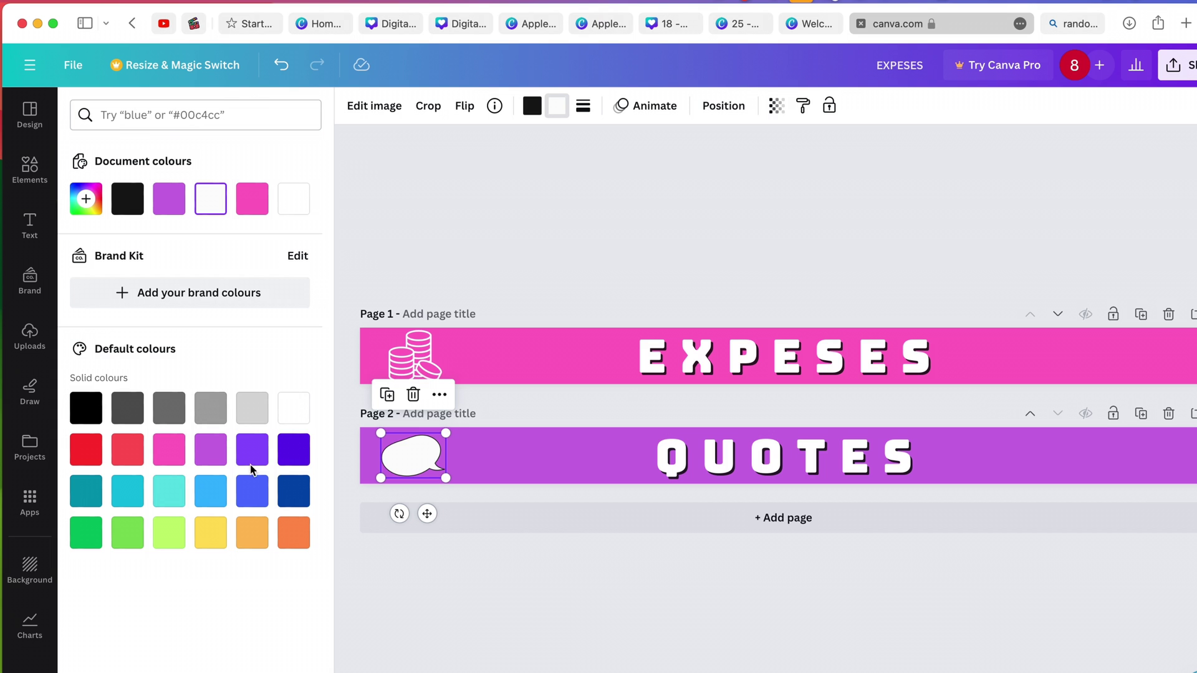
click(252, 498)
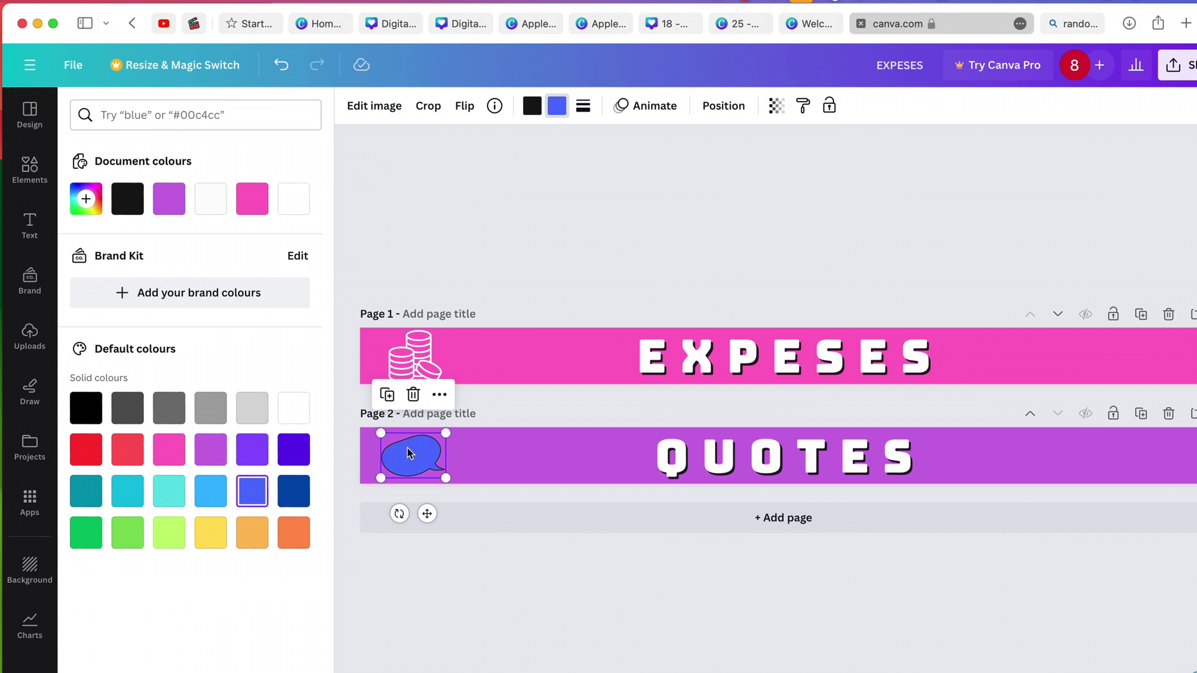
click(532, 105)
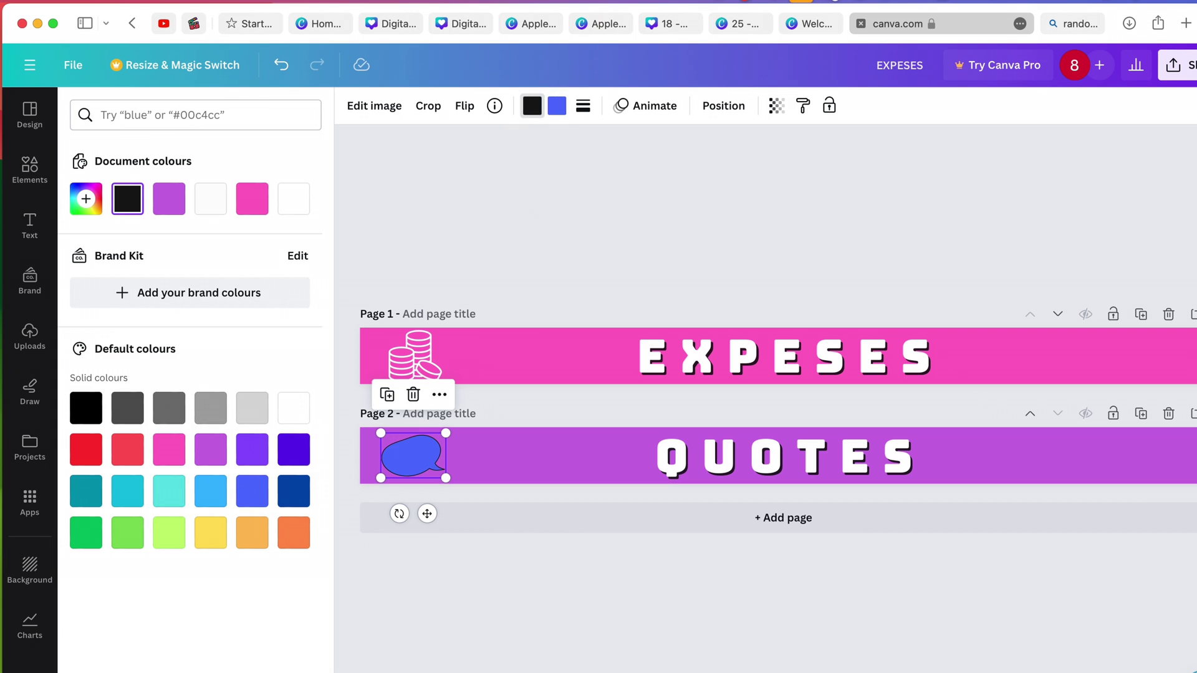
click(293, 407)
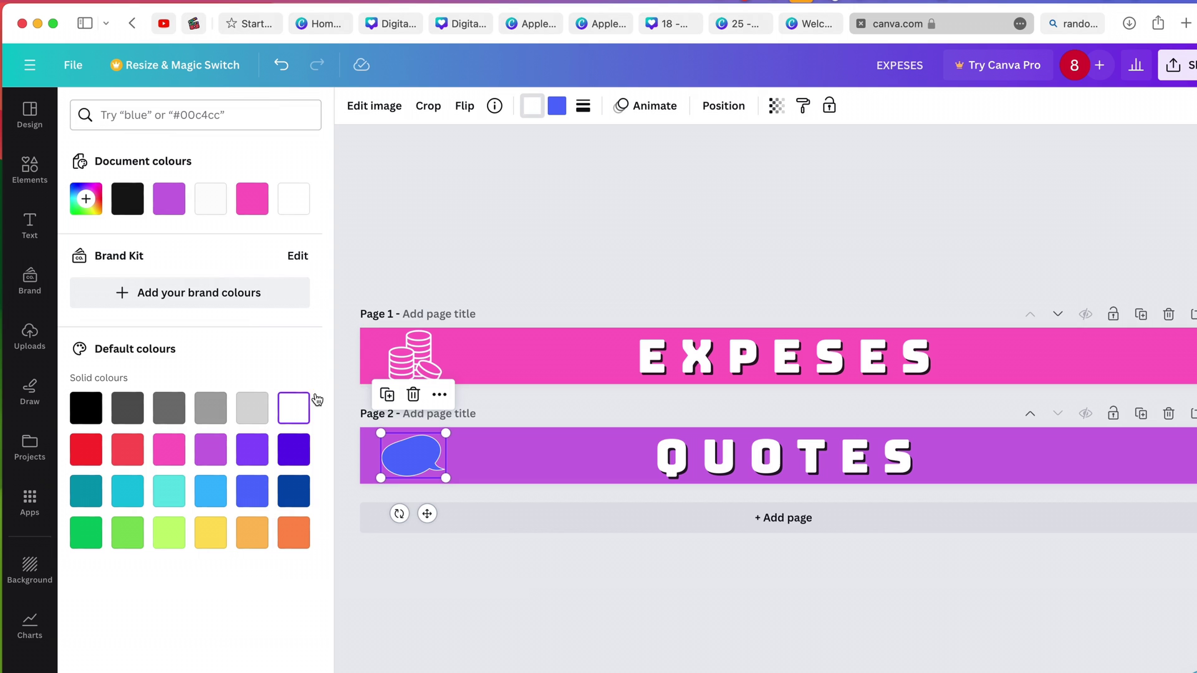
click(518, 571)
click(518, 566)
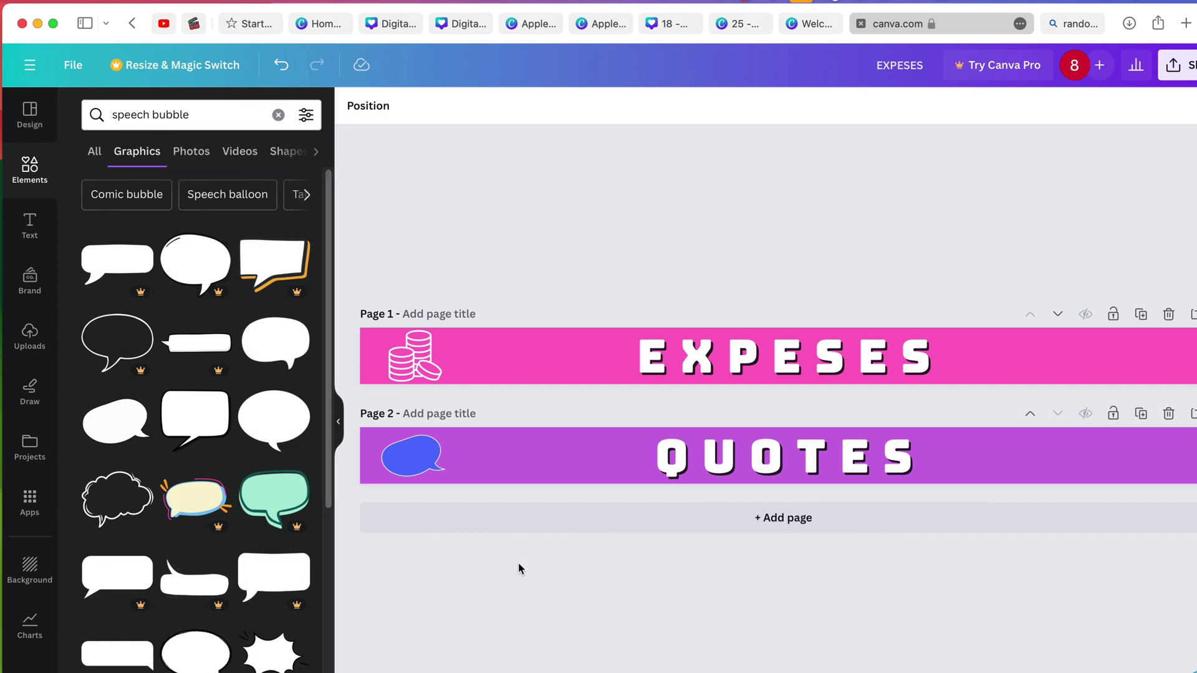
- Recolour the QUOTES banner text on page 2 yellow
click(730, 456)
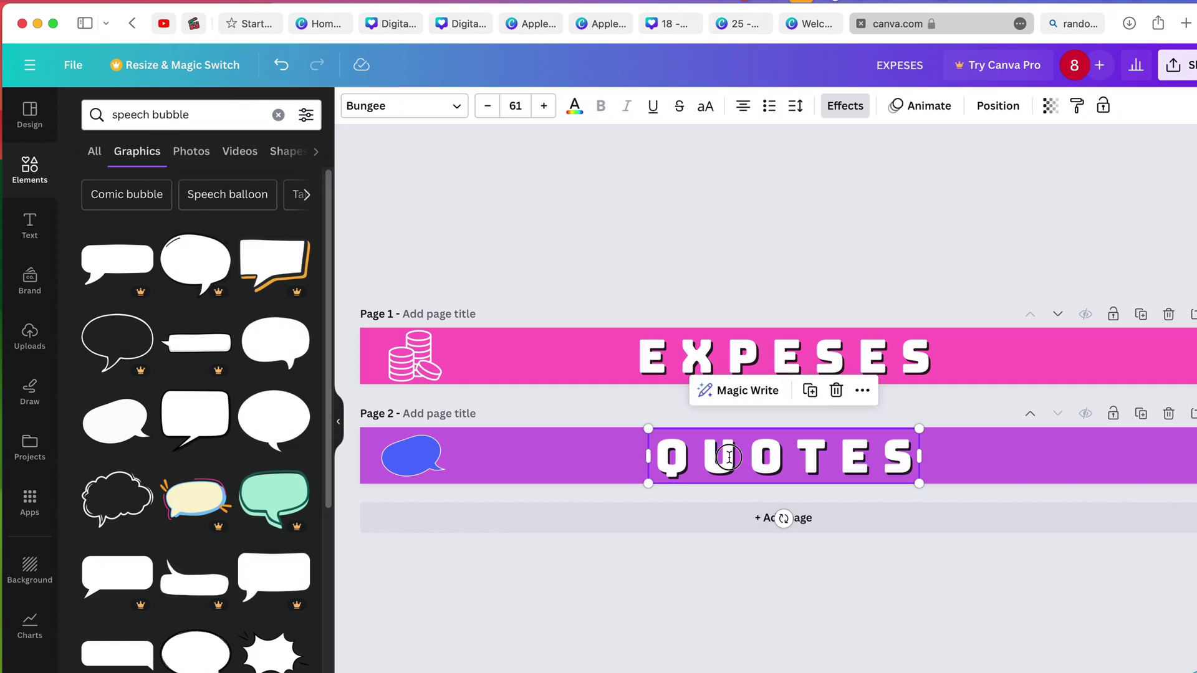
click(729, 457)
click(770, 640)
click(759, 464)
click(572, 107)
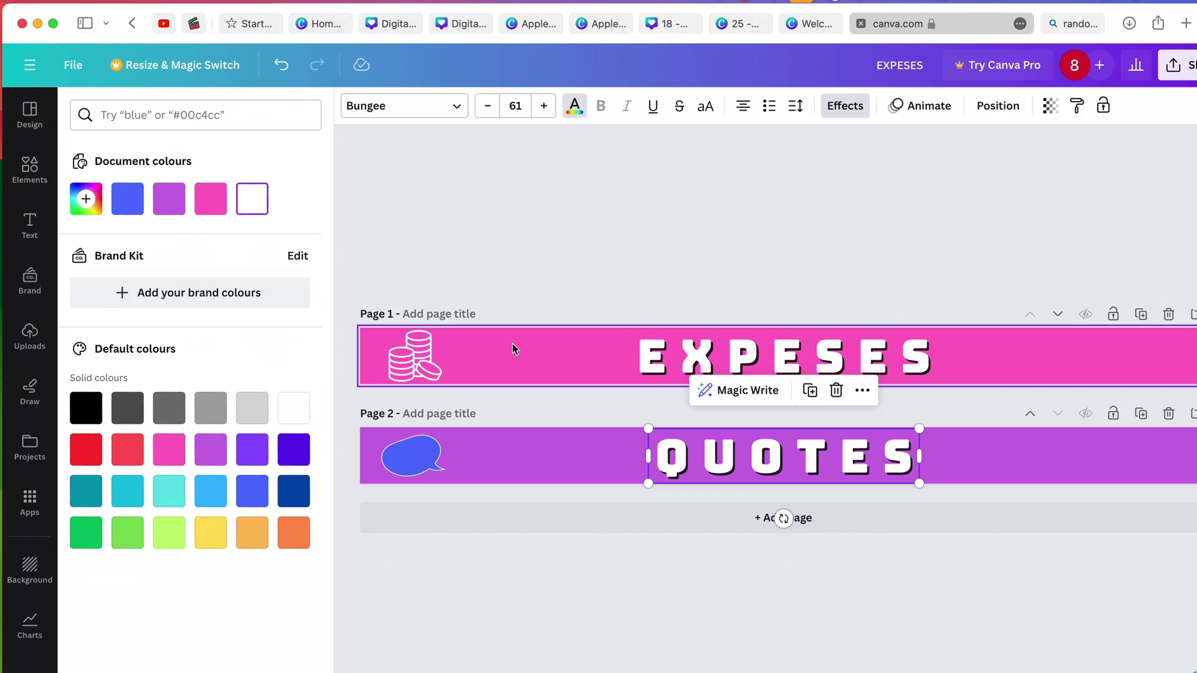
click(211, 535)
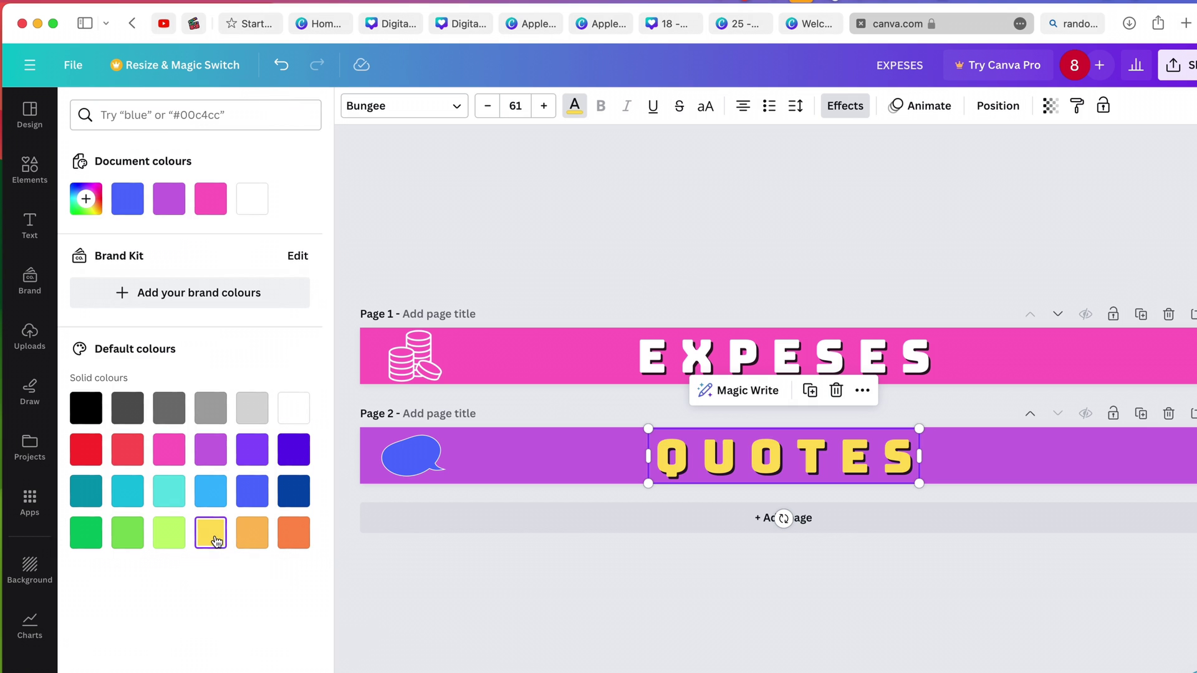
- Change the QUOTES text font to Belleza
click(452, 106)
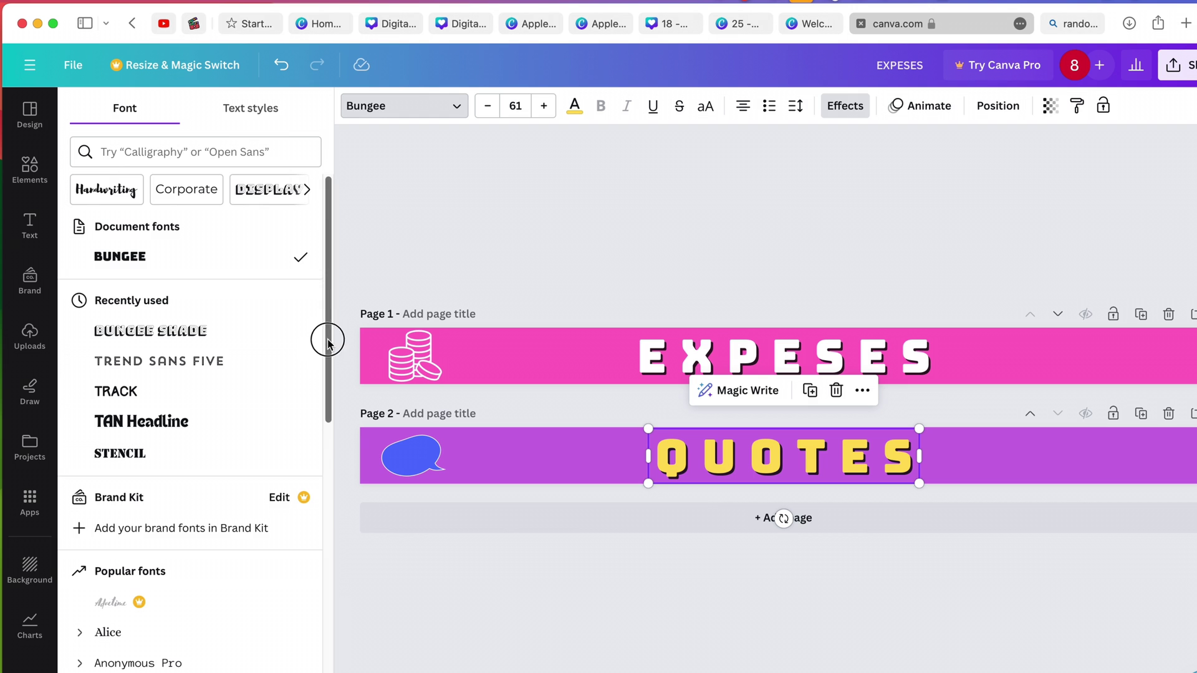
drag(326, 339, 326, 516)
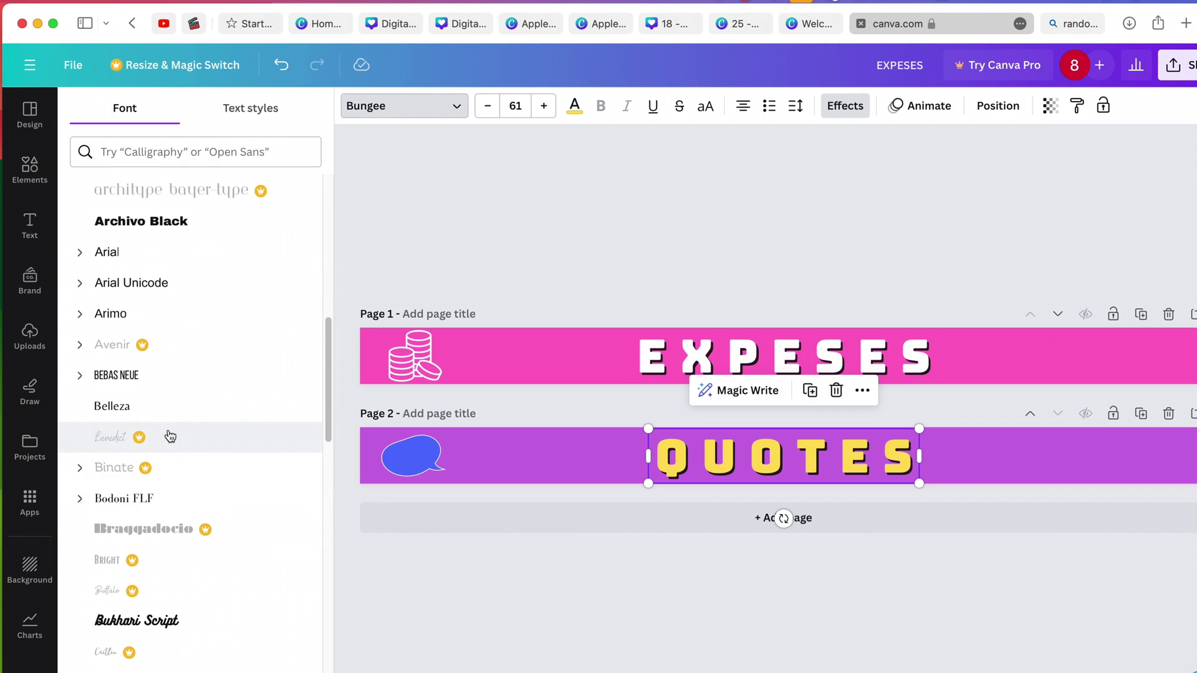
click(139, 406)
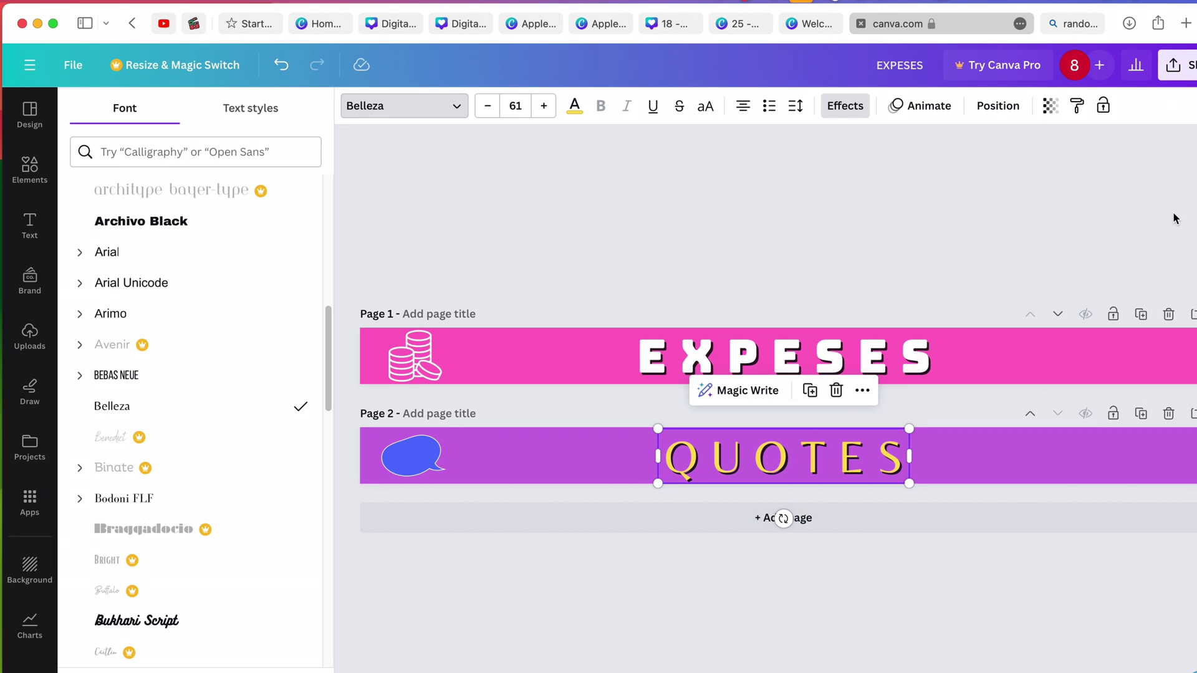
- Download both pages of the banner design as PNG files
click(1189, 65)
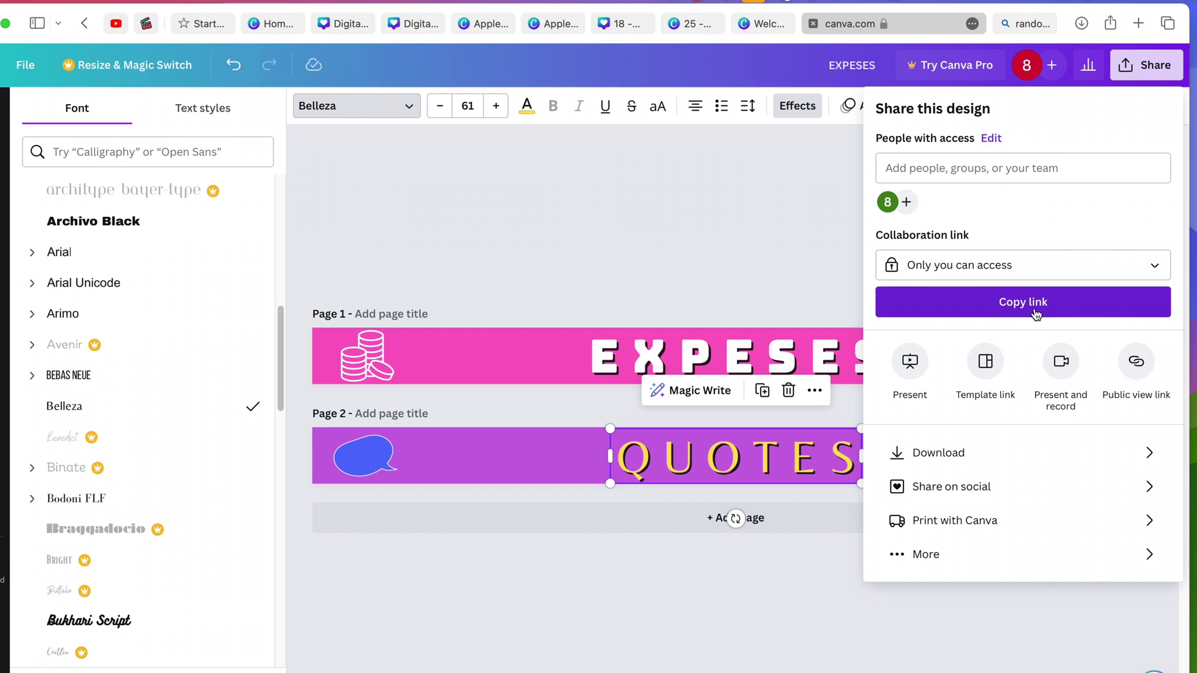
click(935, 457)
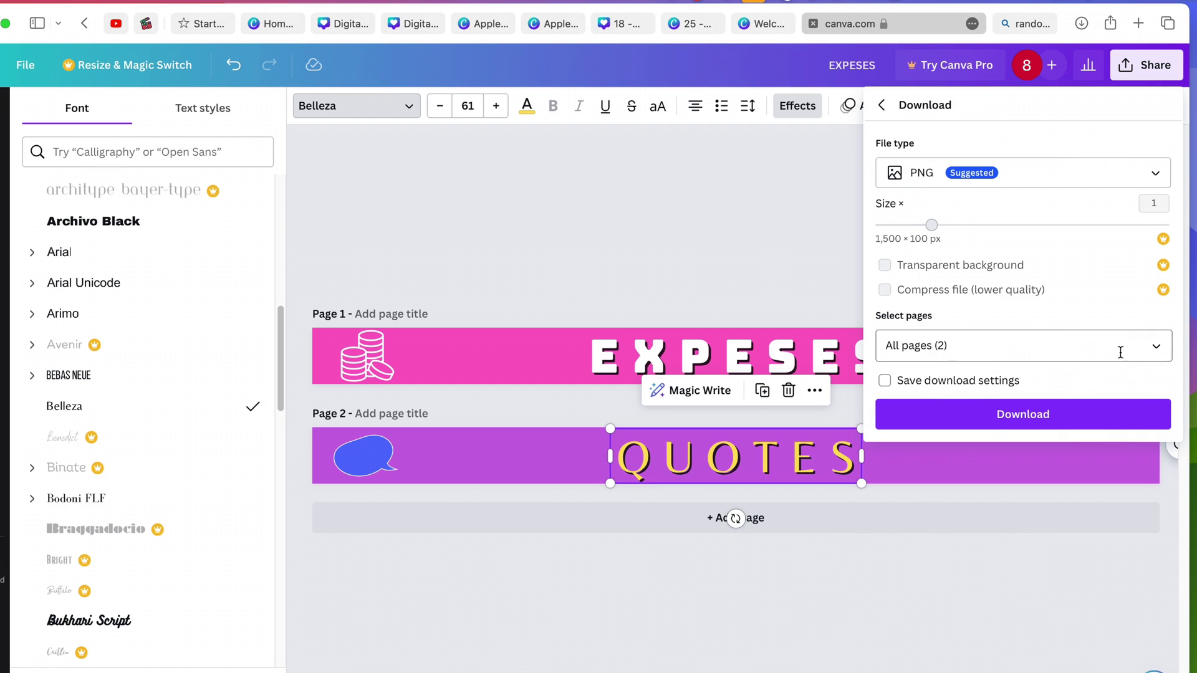
click(1153, 346)
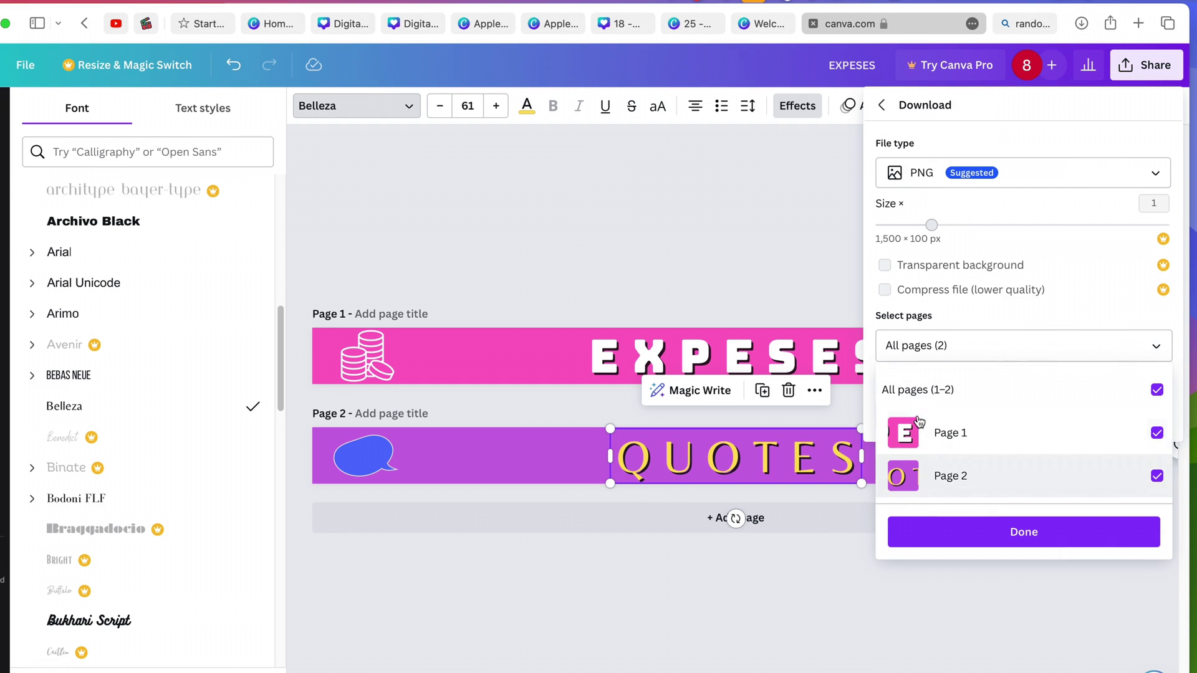
click(1047, 533)
click(1039, 417)
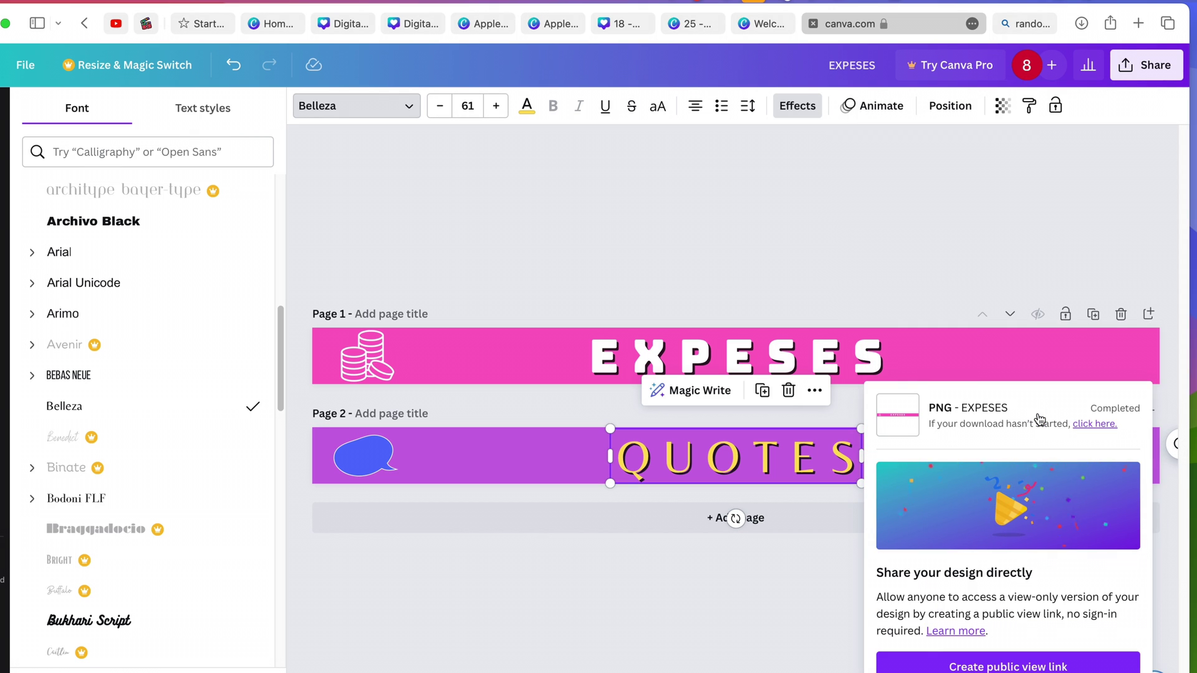
- Switch to Apple Notes and open the 24 March 2024 daily log that still has plain-text section headings
right_click(71, 15)
key(Escape)
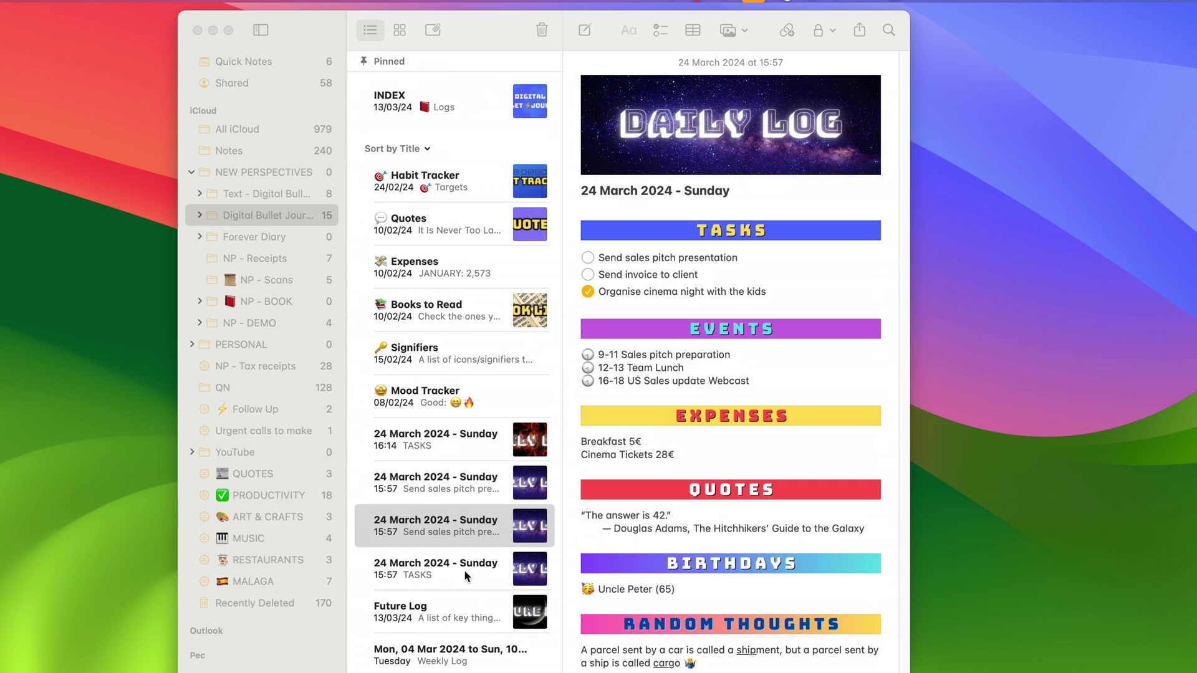
click(477, 567)
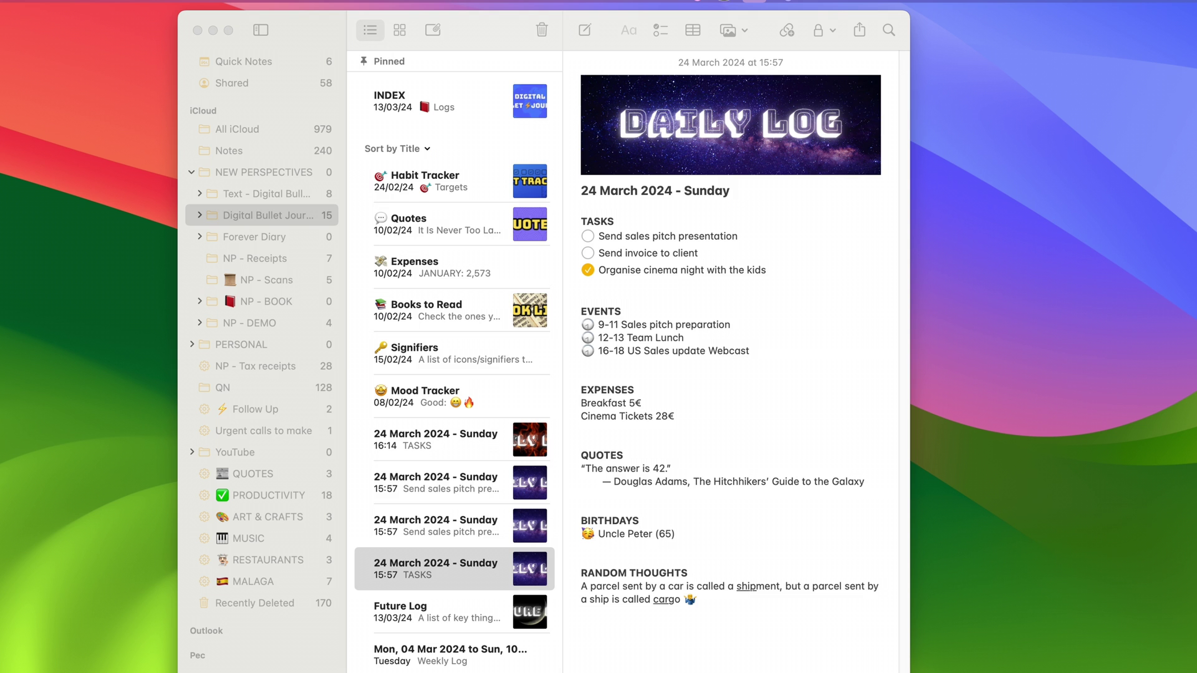
- Replace the plain EXPENSES heading in the daily log with the pink EXPESES banner image
drag(690, 274, 640, 369)
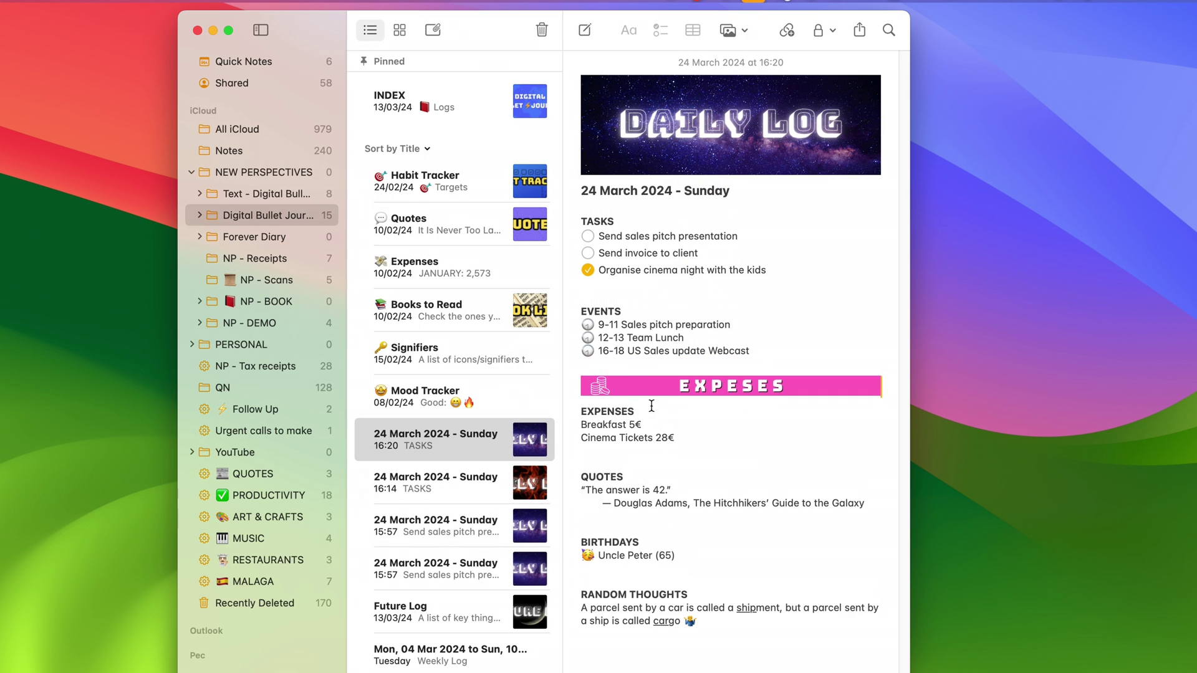
drag(635, 412, 581, 411)
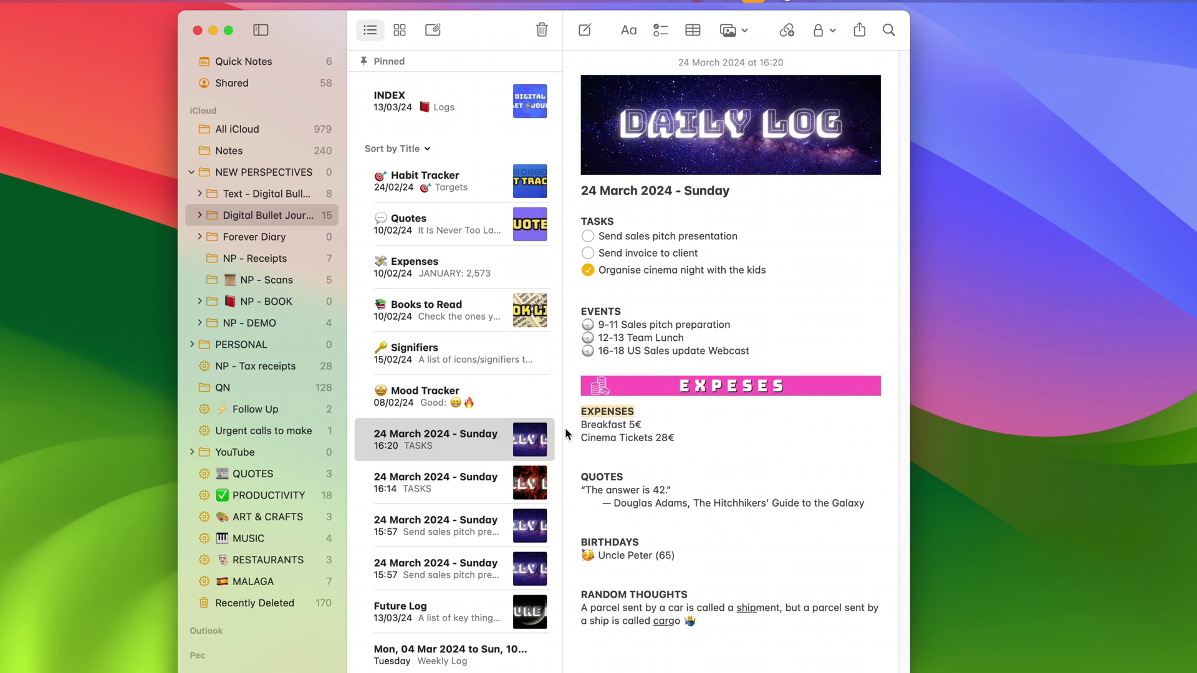
key(BackSpace)
key(BackSpace)
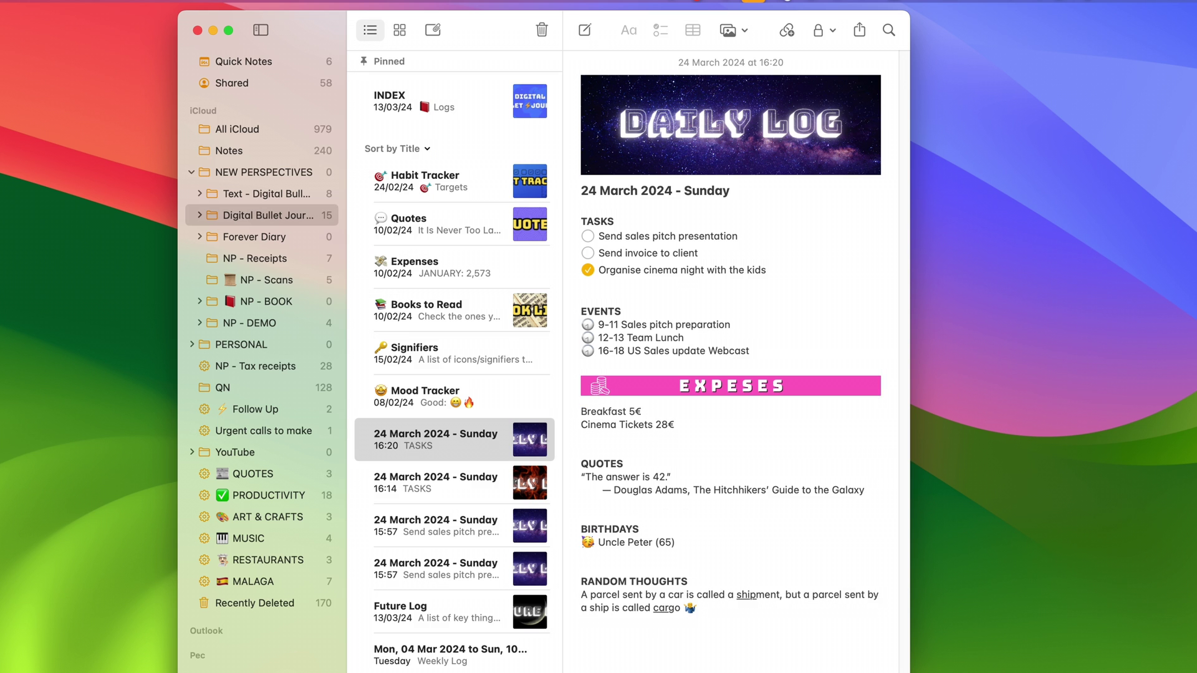
- Replace the plain QUOTES heading with the purple QUOTES banner image
drag(713, 136, 605, 455)
key(Delete)
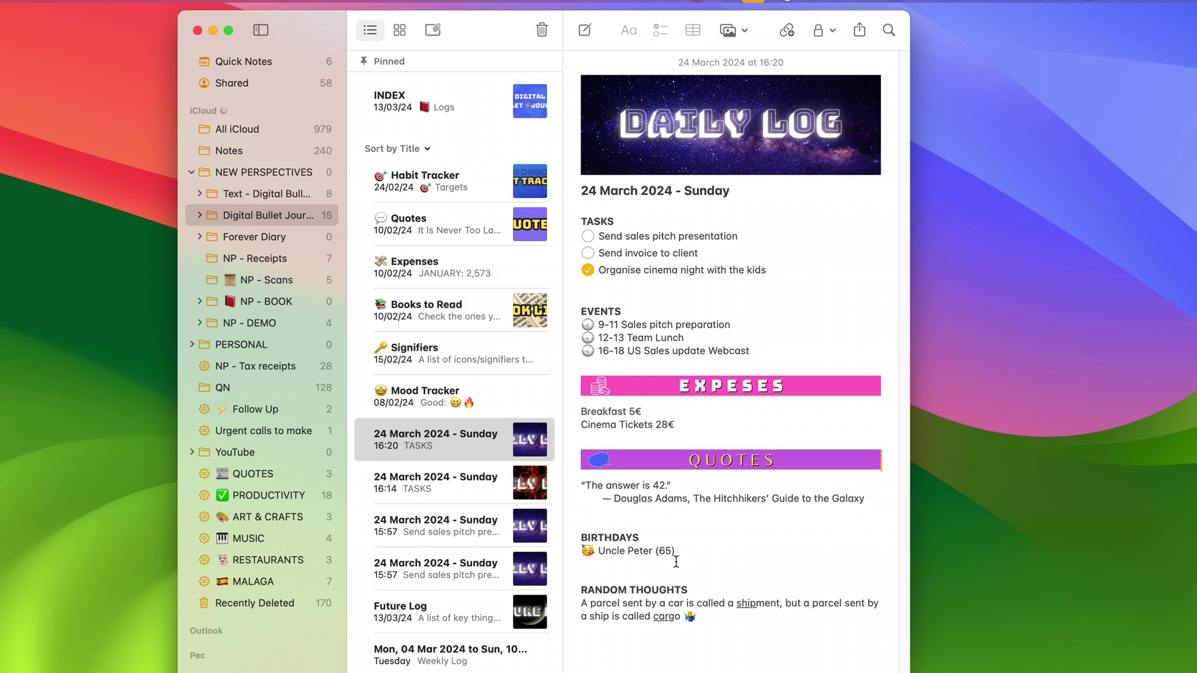
- Open the other 24 March 2024 daily log notes and examine their divider designs from TASKS down to RANDOM THOUGHTS
click(453, 483)
click(453, 436)
click(489, 572)
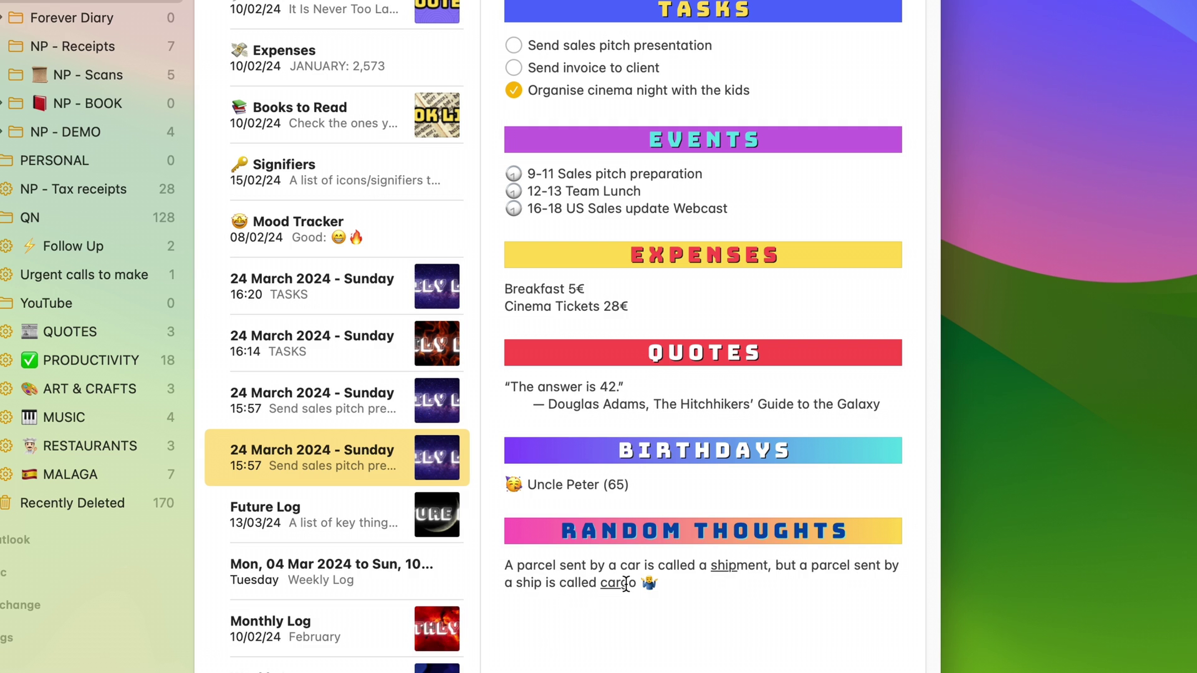
click(721, 646)
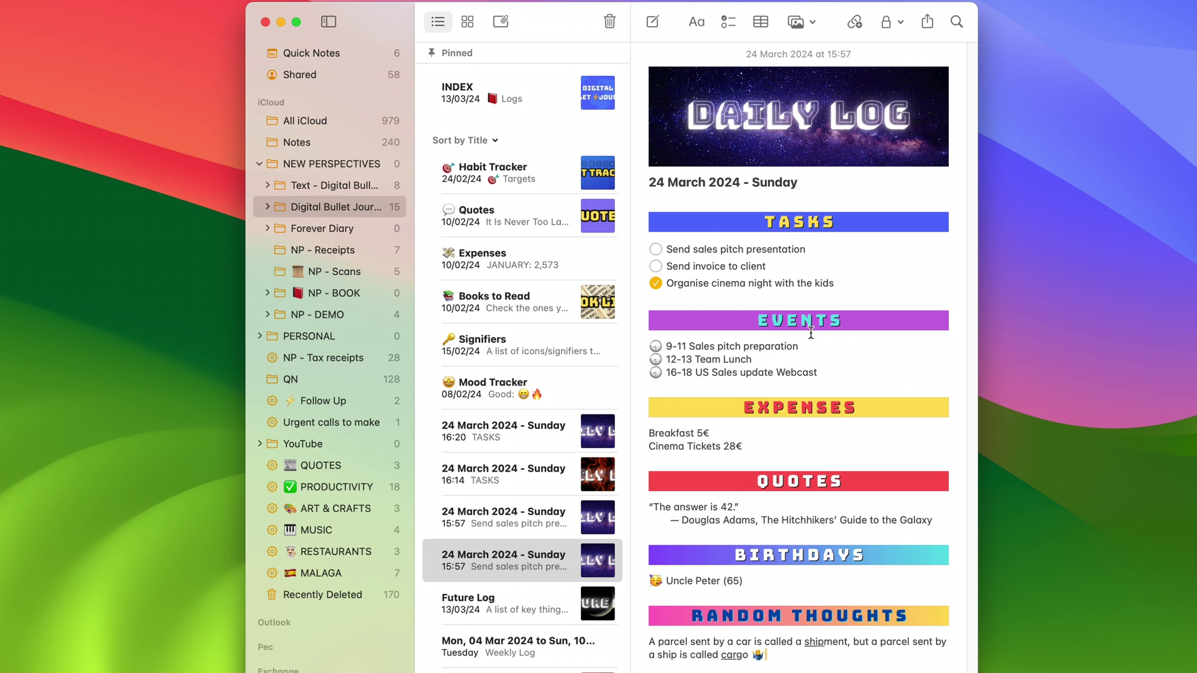
click(547, 480)
click(548, 521)
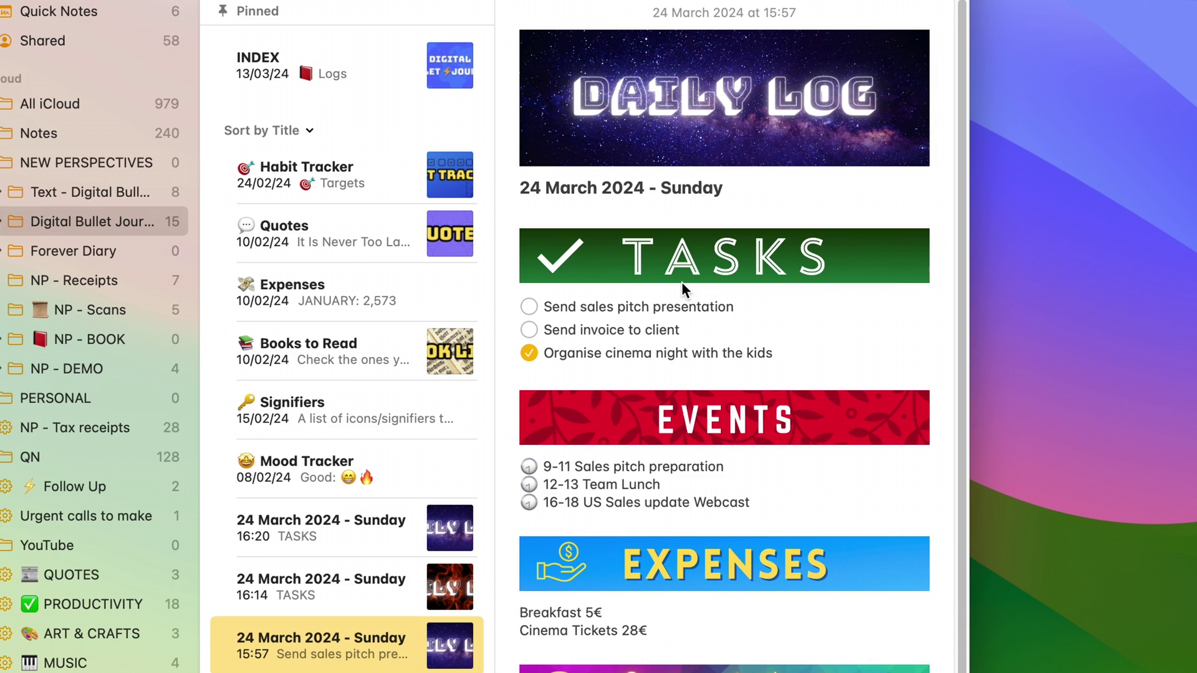
mouse_move(612, 246)
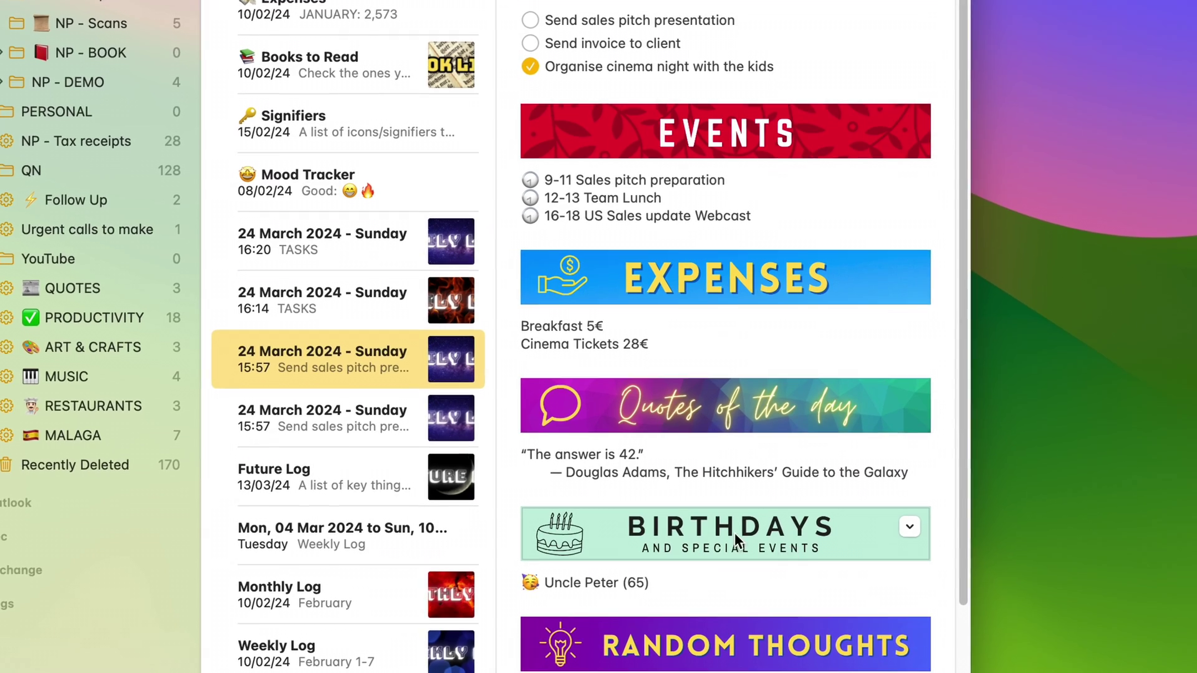
scroll(730, 590, down, 3)
mouse_move(649, 532)
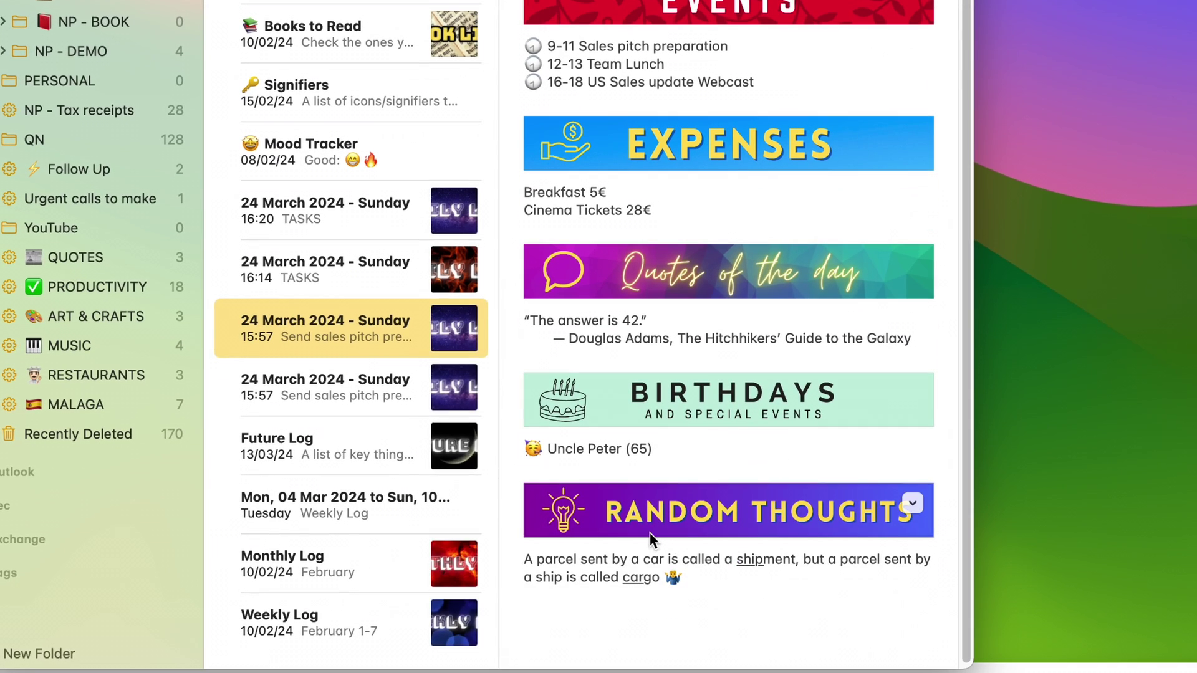